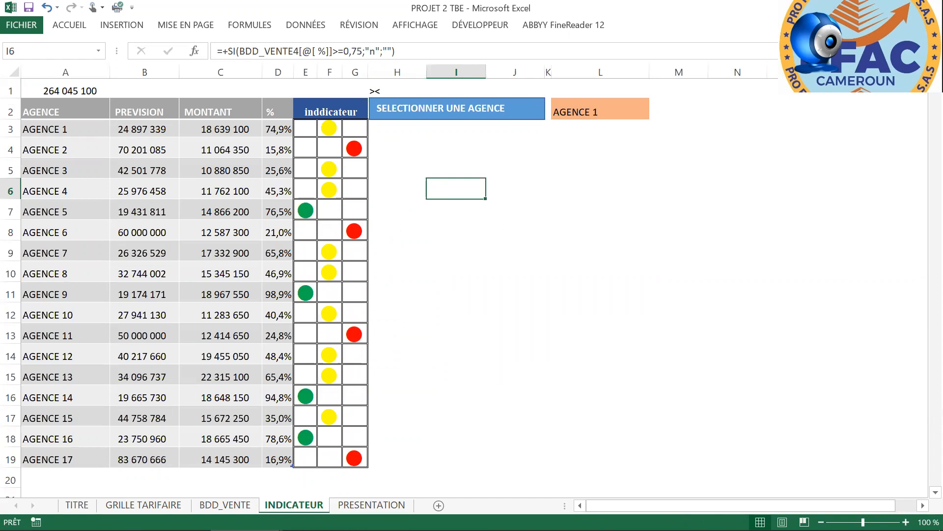
- Draw a circle in the empty area below the agency selector and stack two copies of it vertically underneath
double_click(82, 28)
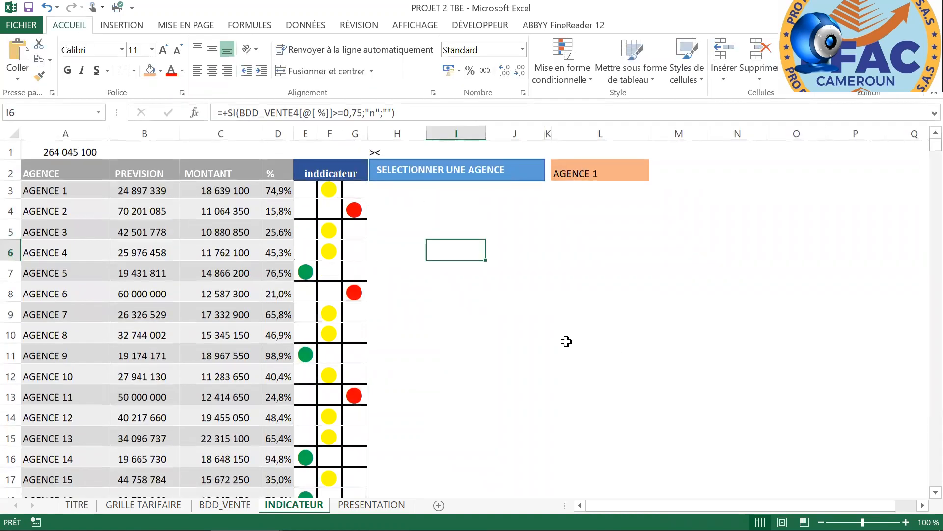
left_click(560, 334)
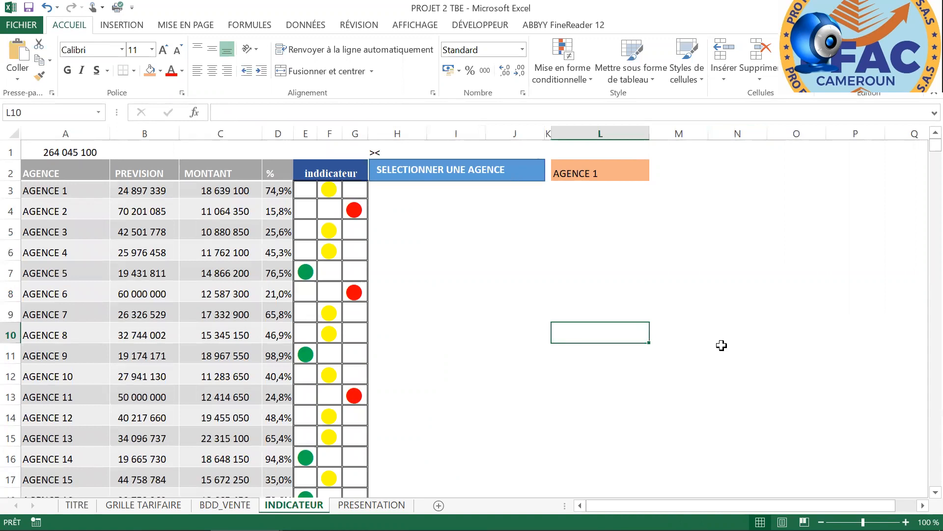
key("Right")
key("Up")
key("Up")
left_click(113, 28)
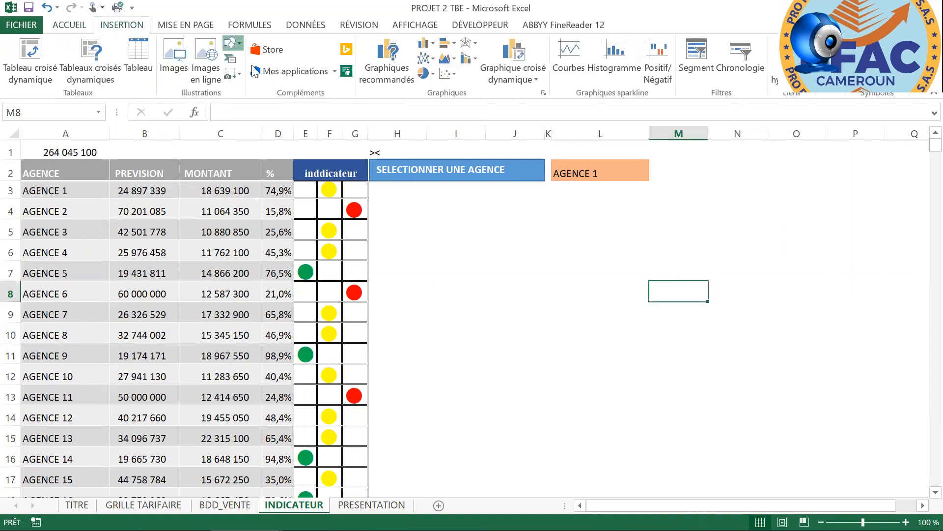
left_click(232, 43)
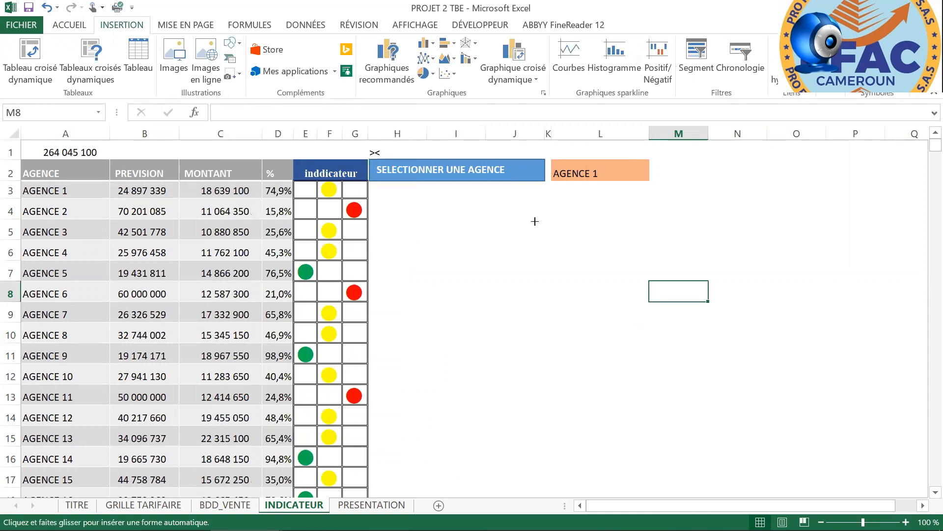
left_click(536, 222)
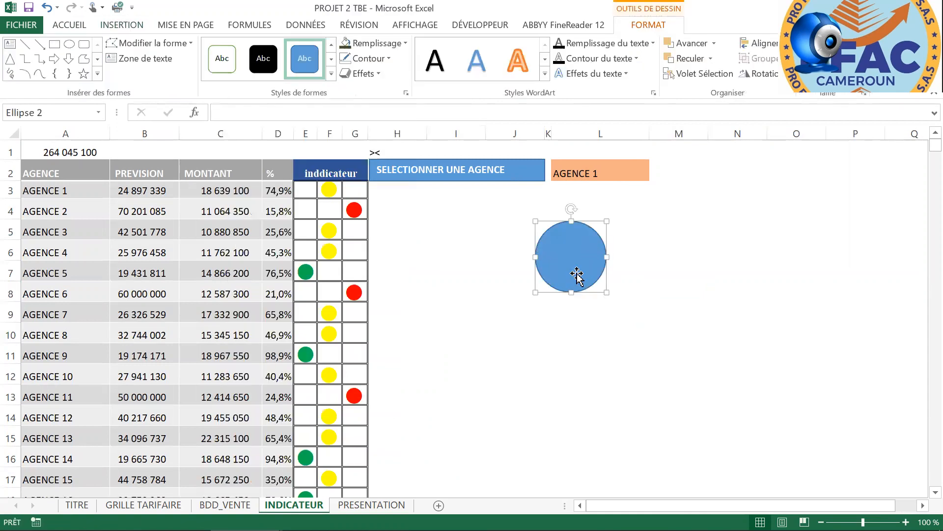
left_click_drag(577, 276, 581, 426)
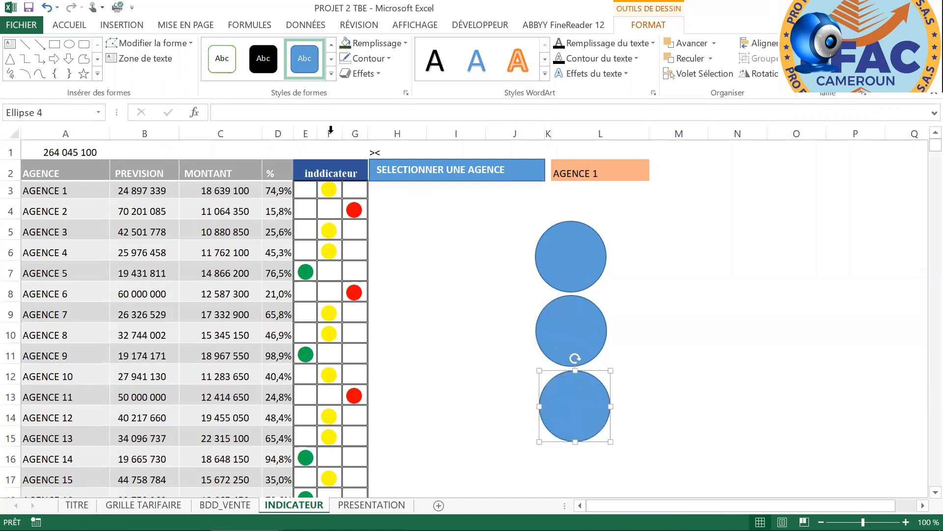
- Draw a tall rounded rectangle covering the three stacked circles, adjusting its width to leave a small margin around them
left_click(122, 25)
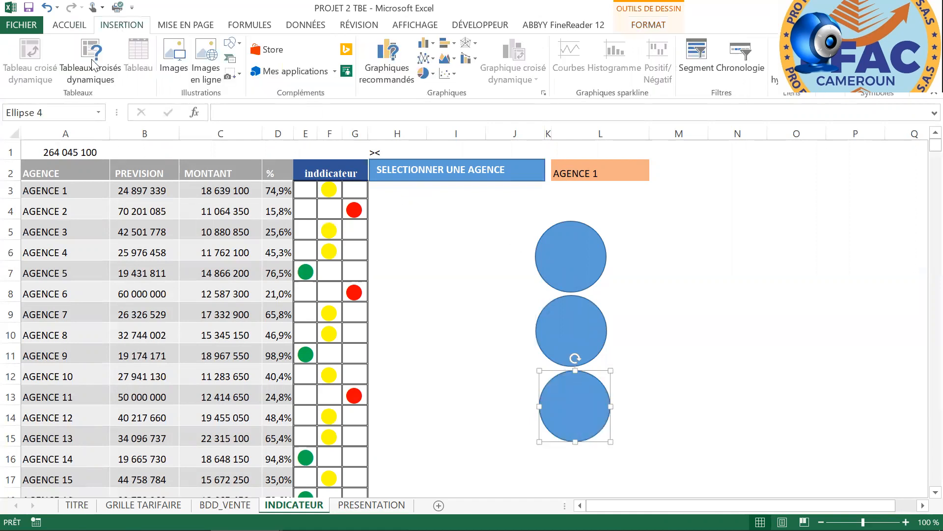
left_click(69, 26)
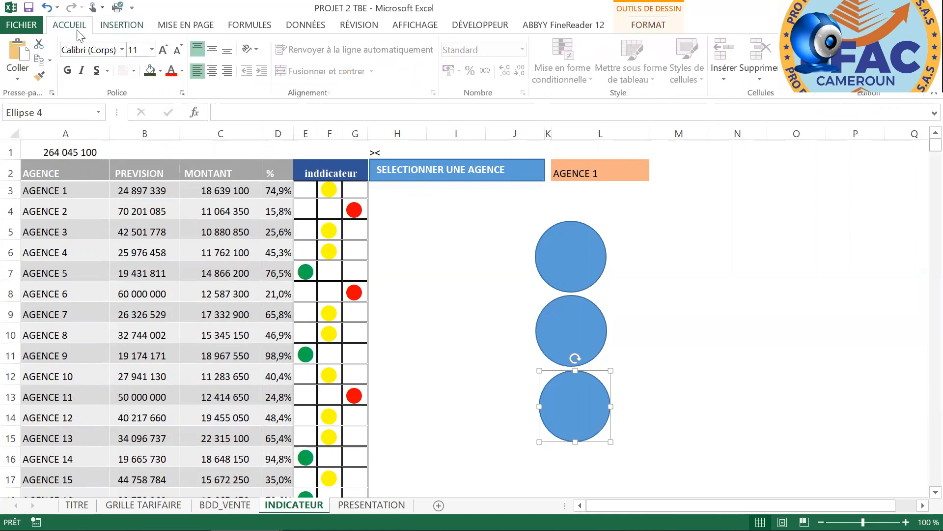
left_click(114, 28)
left_click(231, 43)
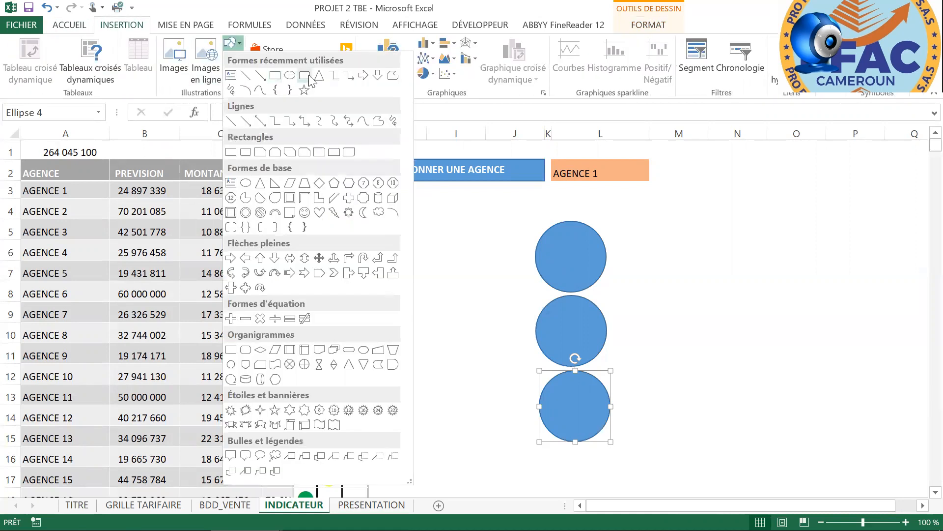
left_click(309, 76)
left_click_drag(608, 261, 611, 448)
left_click_drag(536, 331, 534, 336)
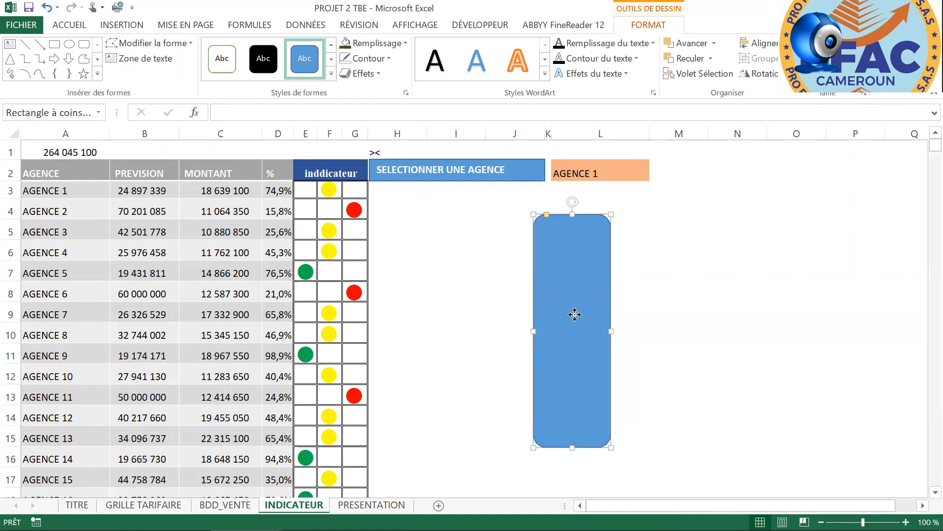
- Send the rounded rectangle behind the three circles
right_click(575, 314)
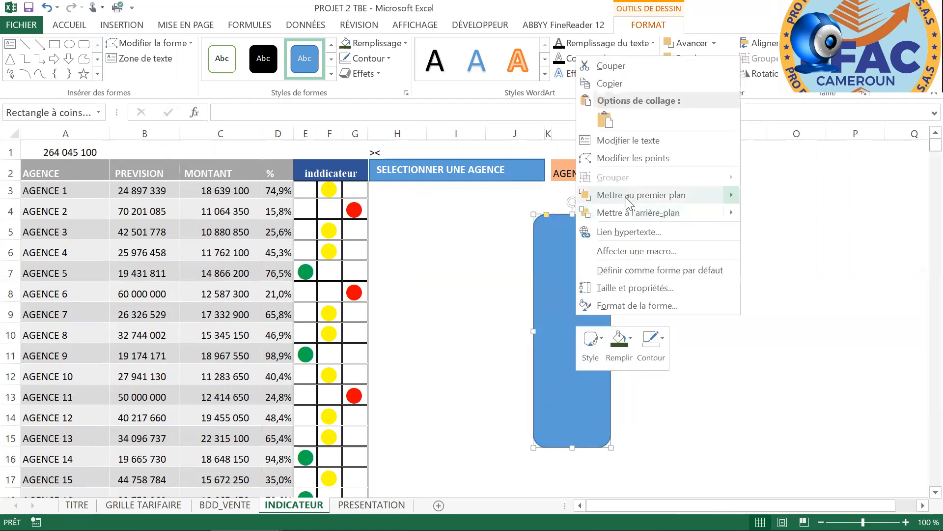
mouse_move(635, 198)
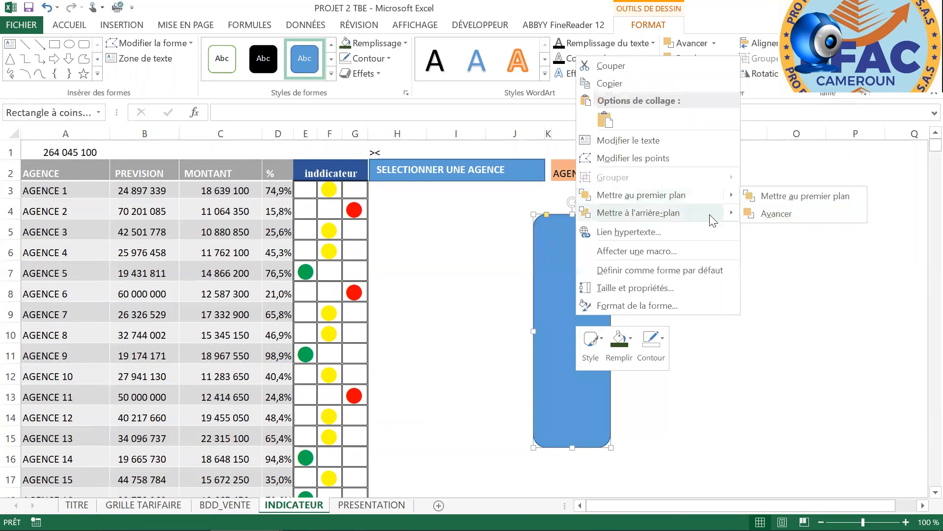
left_click(776, 215)
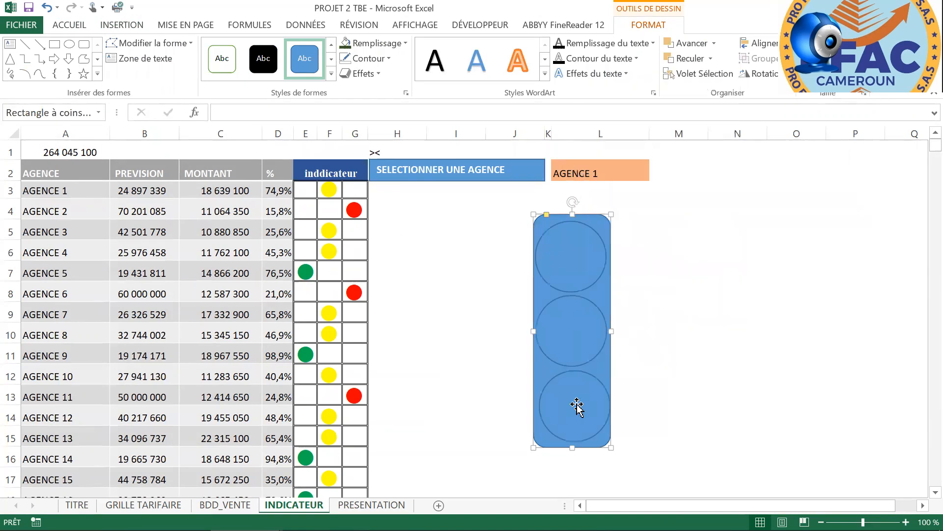
- Nudge the circles so that all three line up vertically and sit centred inside the rounded rectangle
left_click(577, 405)
key("Left")
key("Left")
key("Left")
key("Left")
key("Left")
key("Left")
key("Left")
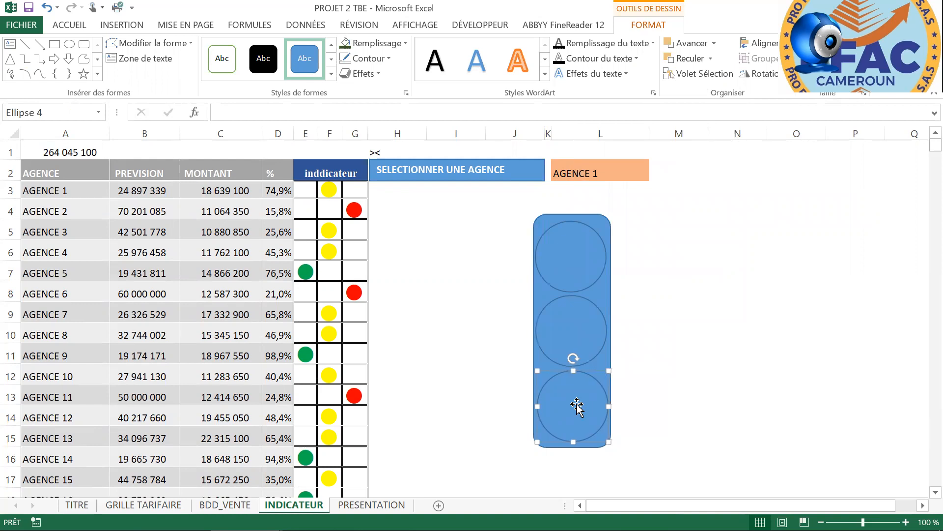
left_click(566, 317)
left_click(584, 251)
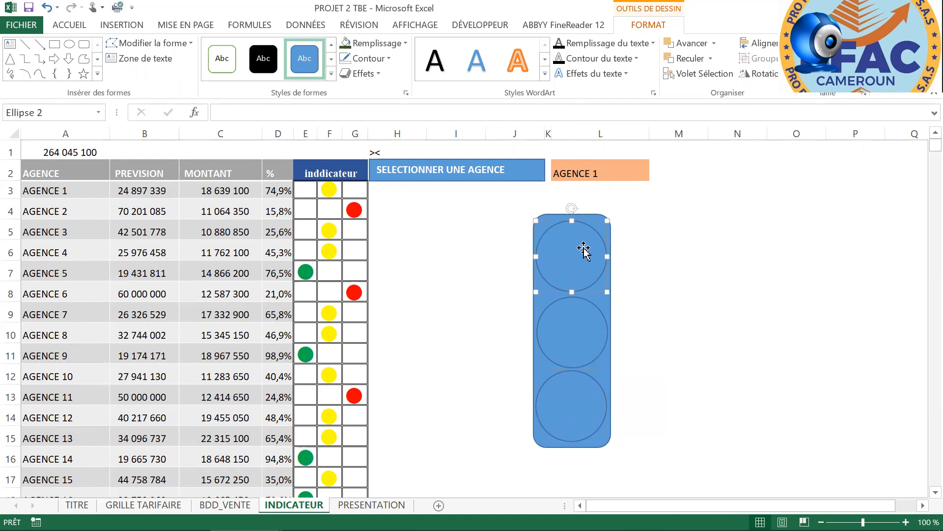
left_click(712, 356)
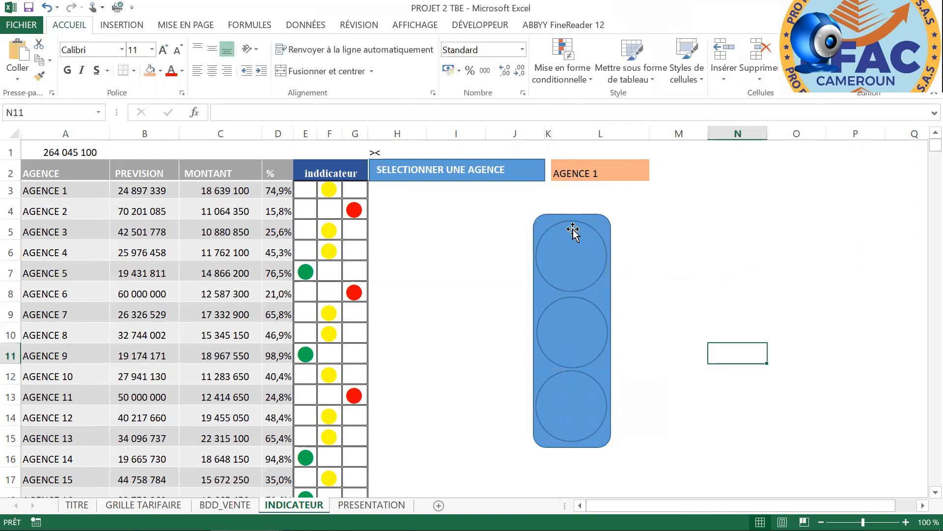
- Group the rounded rectangle with its three circles and move the group slightly down and to the left
left_click(542, 231)
left_click(573, 350, "ctrl")
left_click(579, 406, "ctrl")
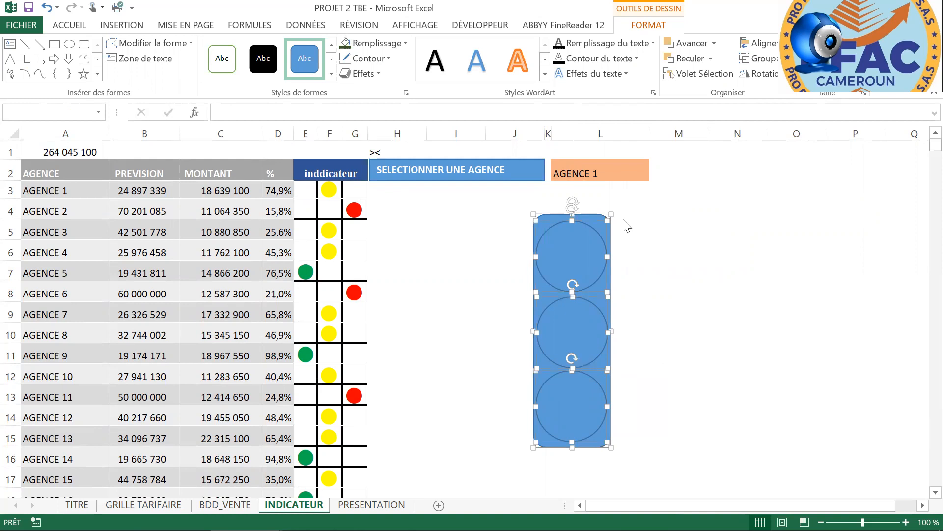
right_click(617, 242)
mouse_move(653, 240)
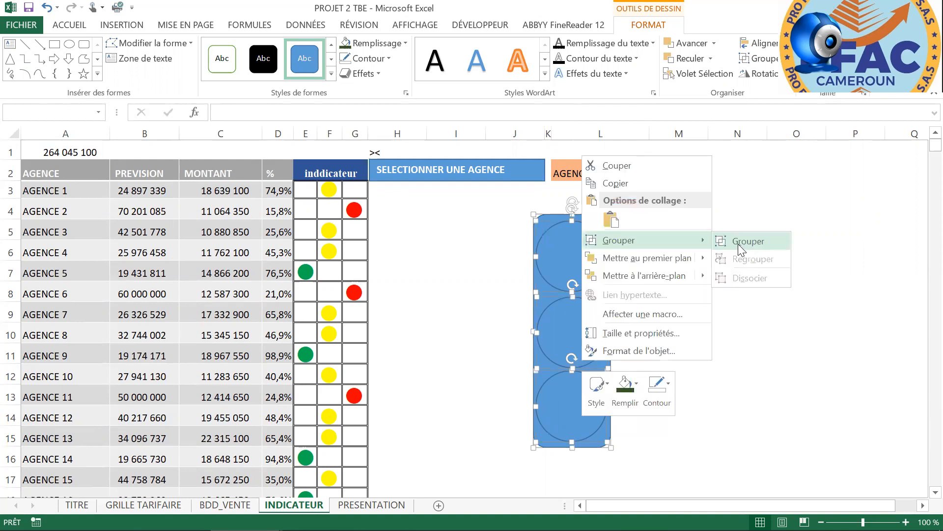
left_click(738, 244)
left_click_drag(573, 275, 556, 295)
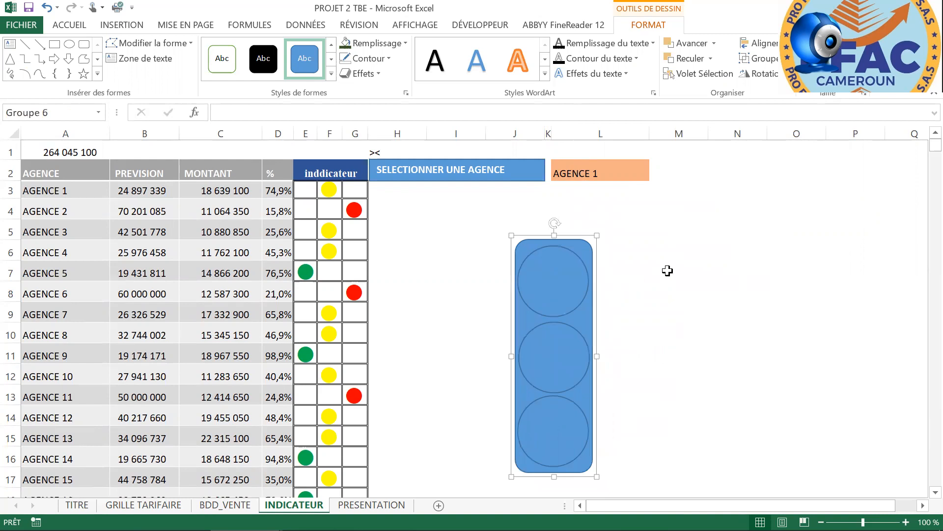
- Draw a small rounded rectangle just above the traffic-light group and narrow both objects slightly together
left_click(668, 271)
left_click(571, 250)
left_click(87, 45)
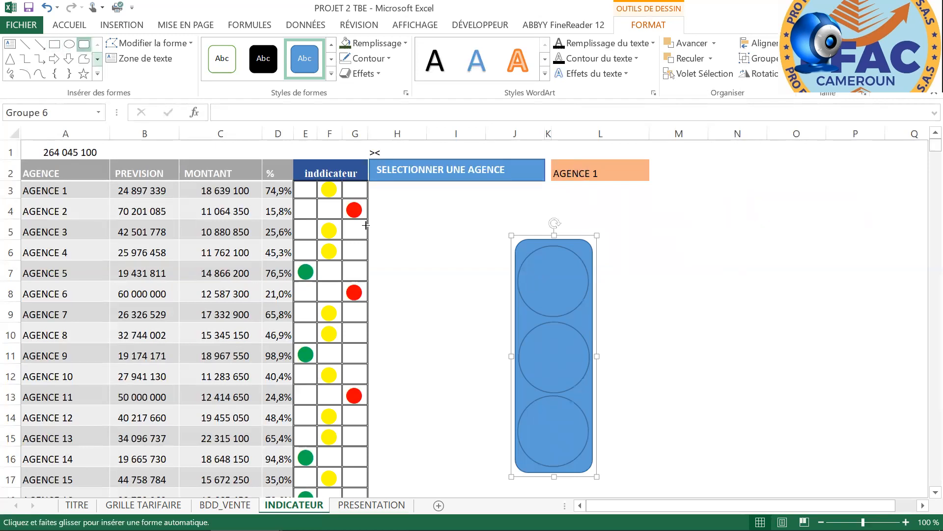
left_click_drag(513, 200, 594, 232)
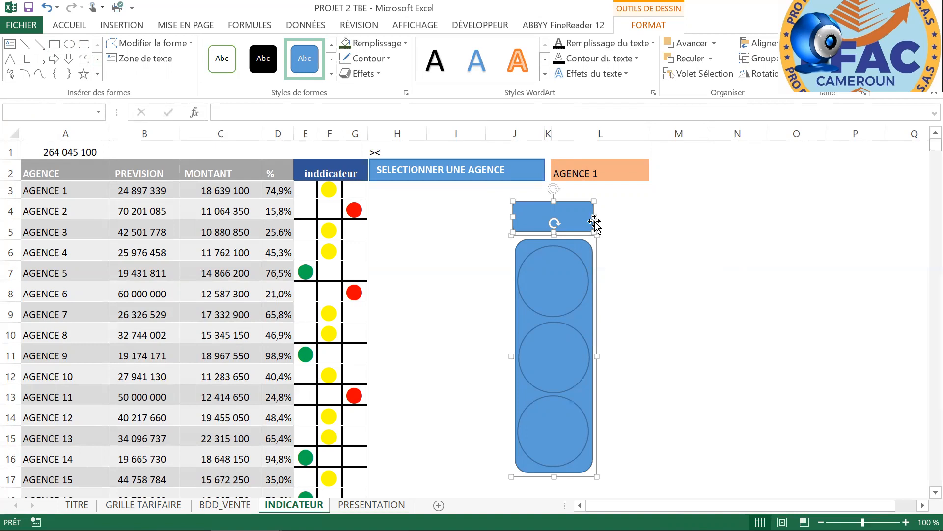
left_click_drag(594, 214, 592, 215)
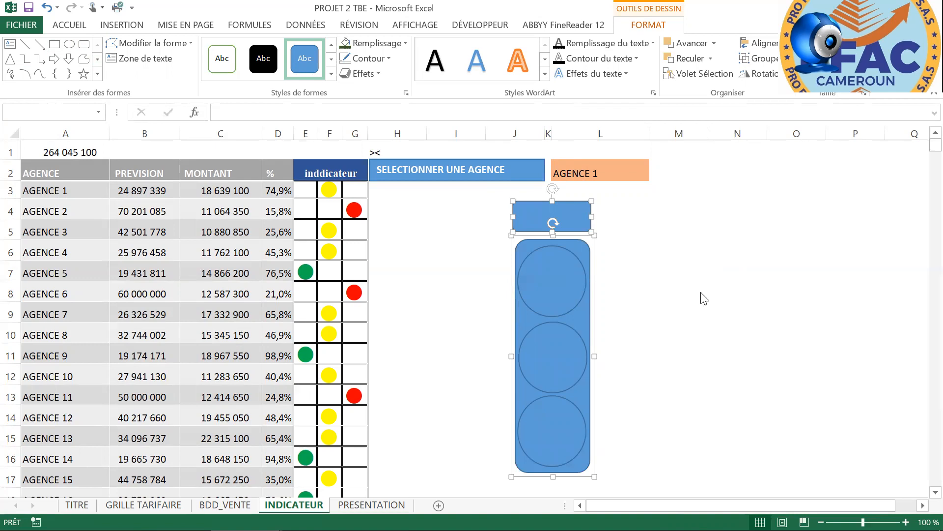
- Group the small header rectangle with the traffic light and move the whole group left, under the SELECTIONNER UNE AGENCE label
right_click(579, 215)
mouse_move(639, 300)
left_click(743, 302)
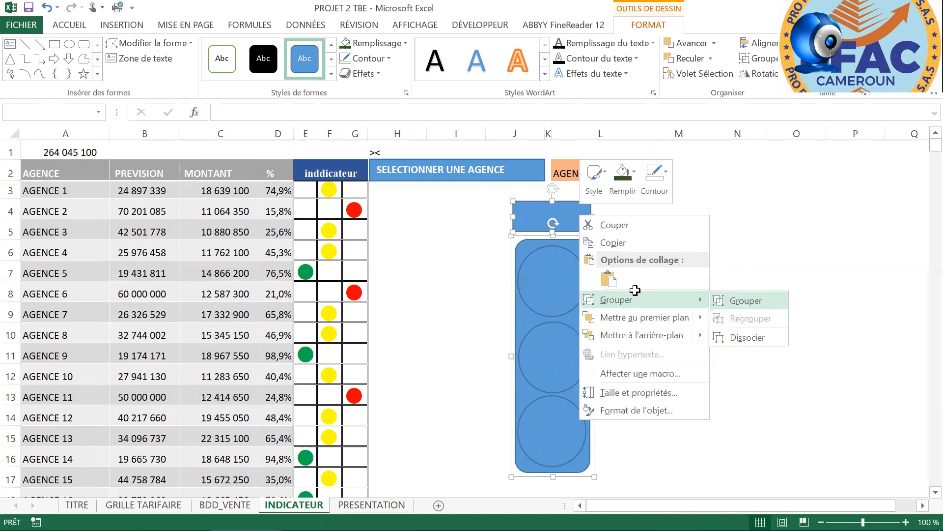
left_click_drag(568, 295, 493, 296)
- Fill the traffic light's top circle with standard green darkened to the custom colour RGB 0, 80, 36
left_click(486, 298)
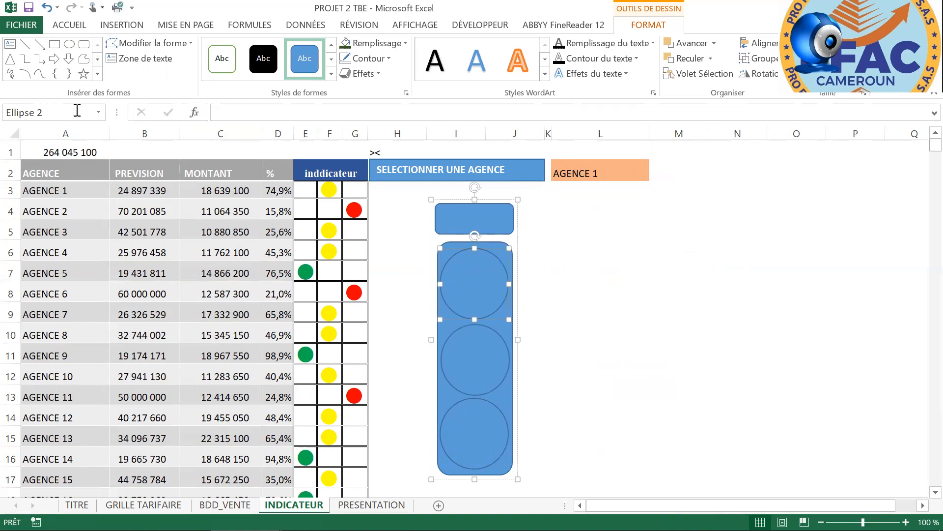
left_click(72, 25)
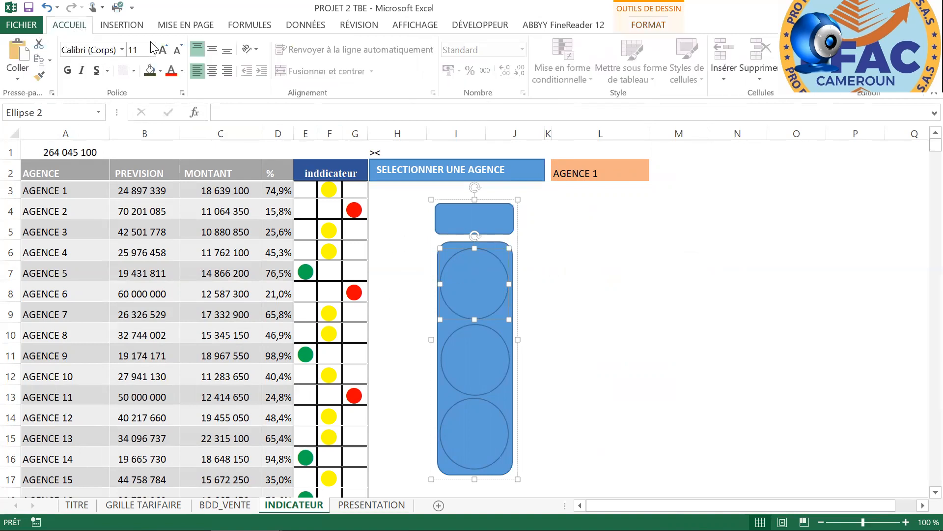
left_click(160, 71)
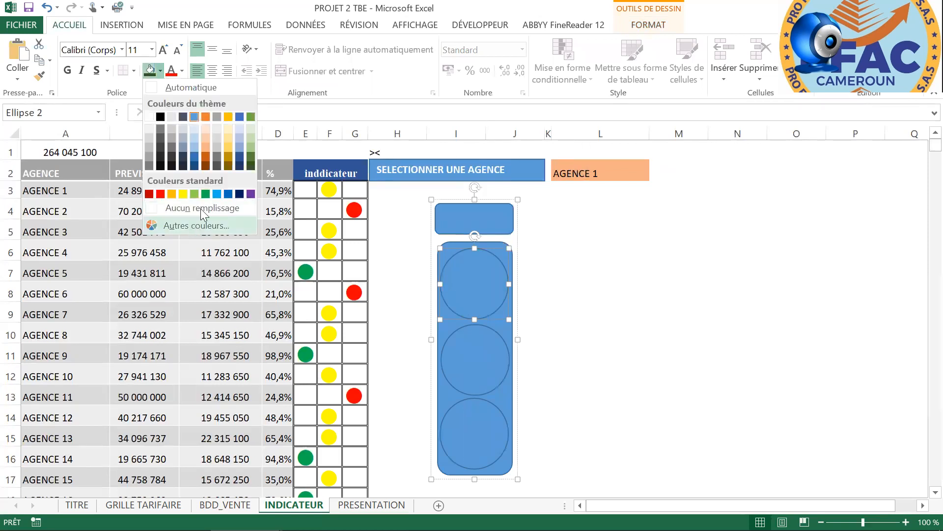
left_click(205, 193)
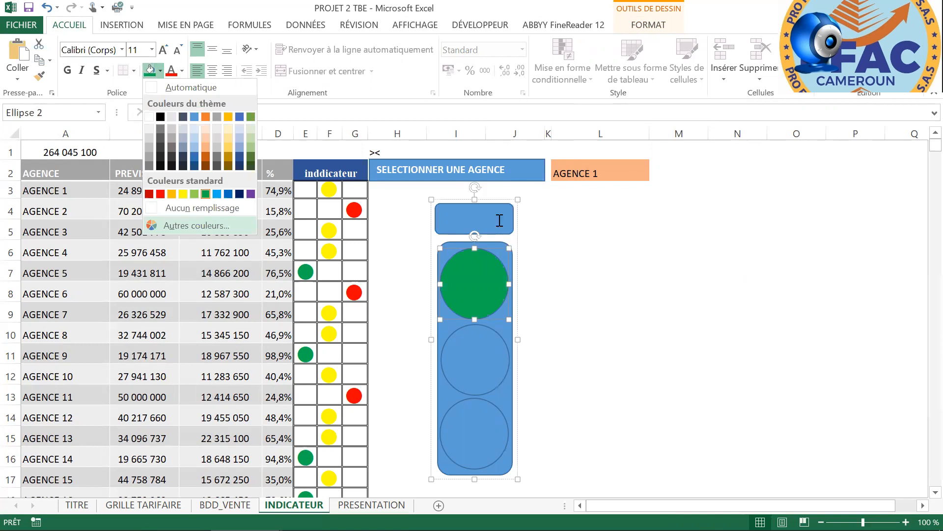
left_click_drag(559, 124, 559, 140)
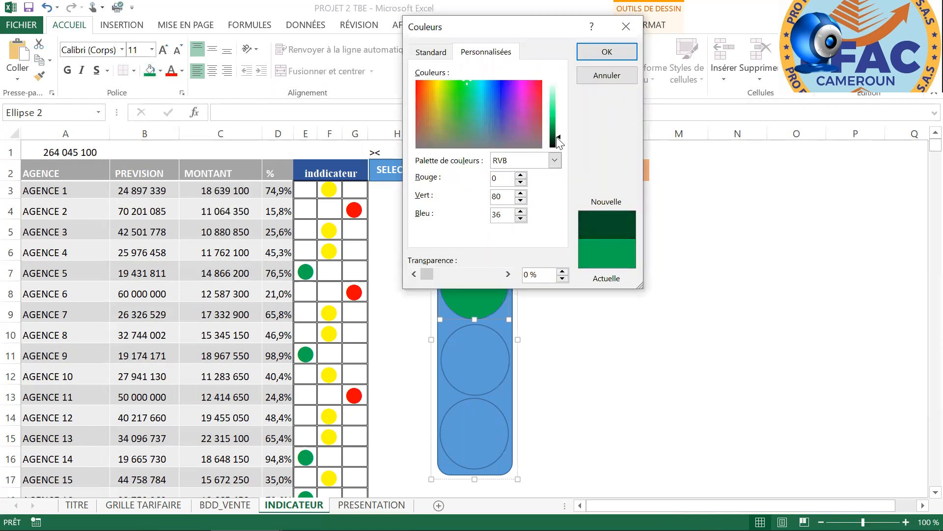
left_click(608, 51)
- Fill the middle circle with standard yellow darkened to a custom dark olive yellow
left_click(476, 354)
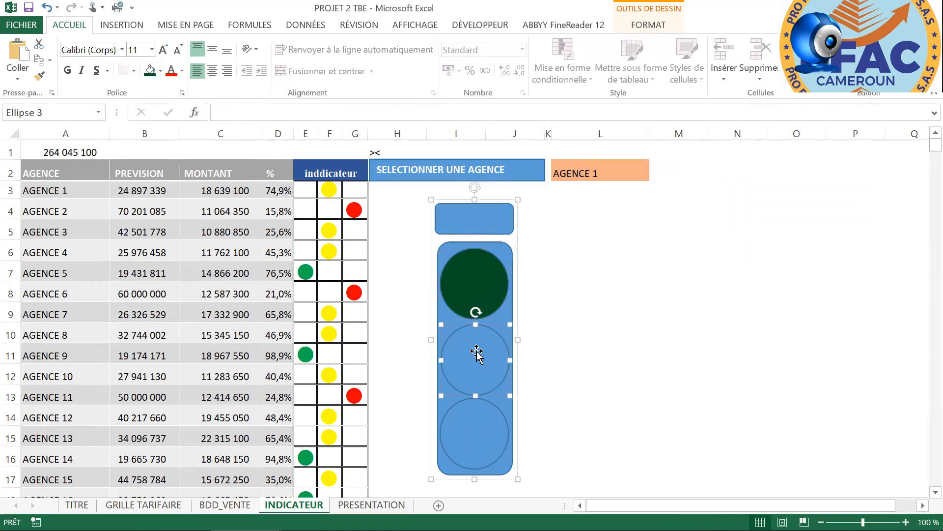
left_click(165, 74)
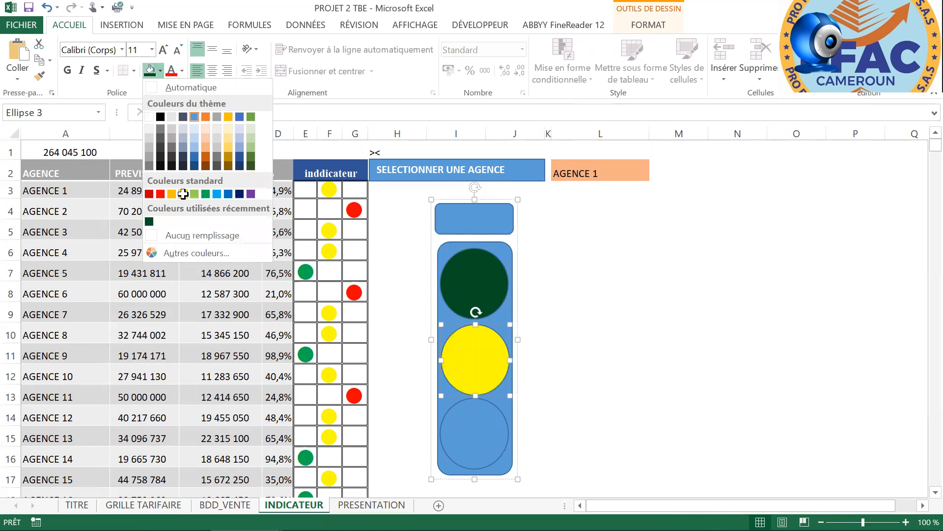
left_click(179, 190)
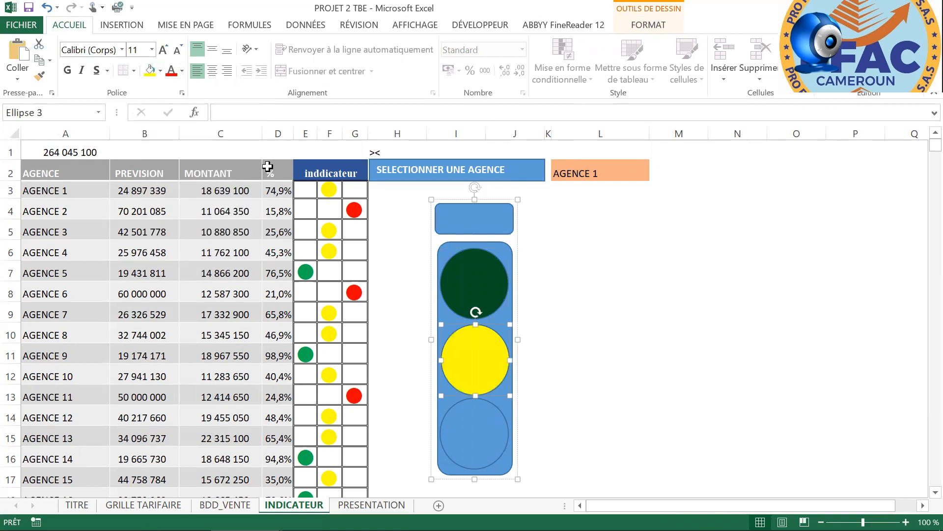
left_click(162, 73)
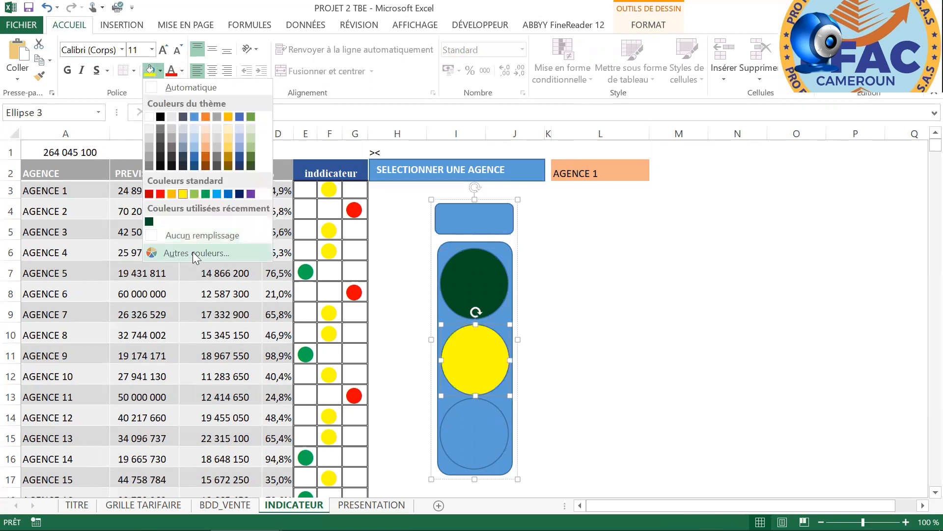
left_click(198, 255)
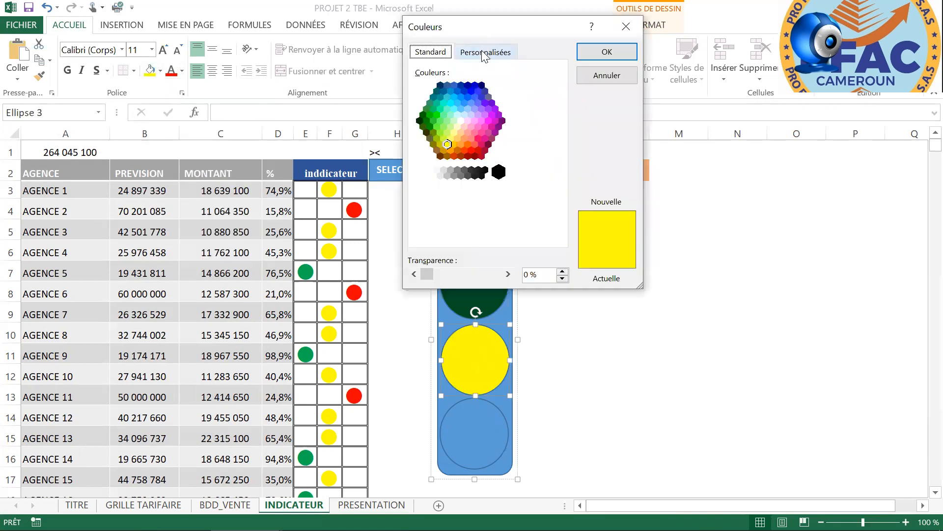
left_click(482, 52)
left_click_drag(562, 114, 563, 138)
left_click(607, 52)
- Fill the traffic light's bottom circle with standard red darkened to the custom colour RGB 138, 0, 0
left_click(491, 430)
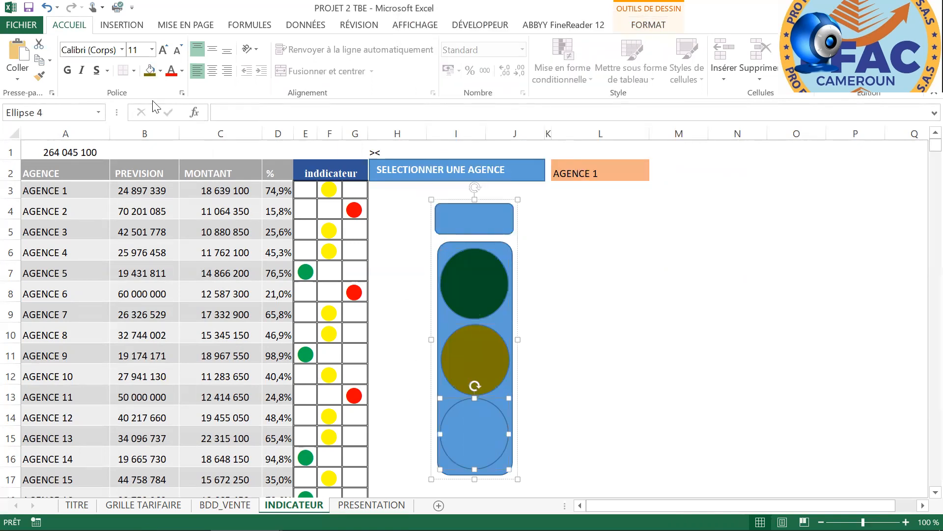
left_click(160, 70)
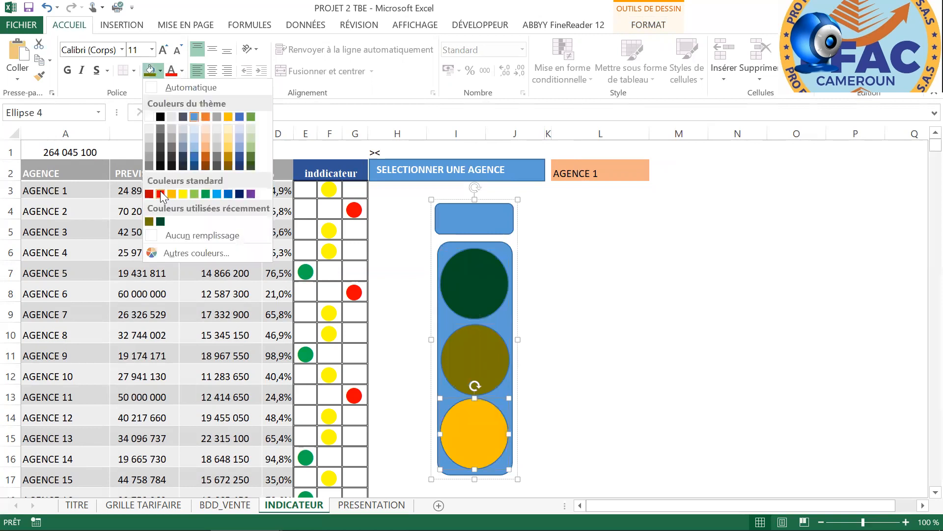
left_click(161, 190)
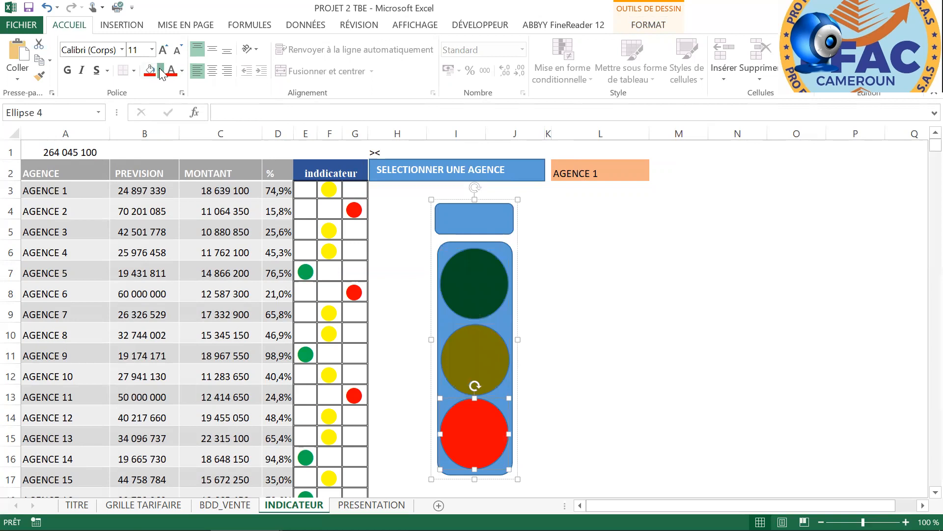
left_click(161, 70)
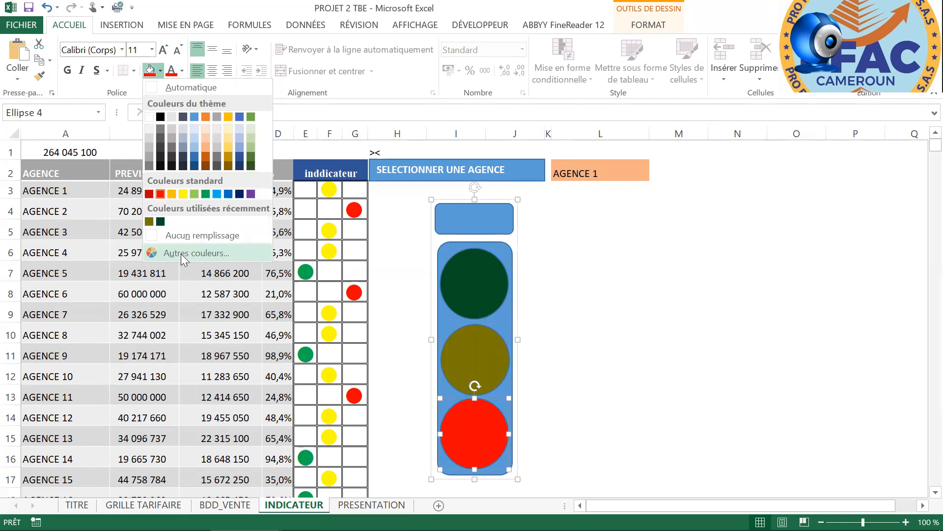
left_click(498, 55)
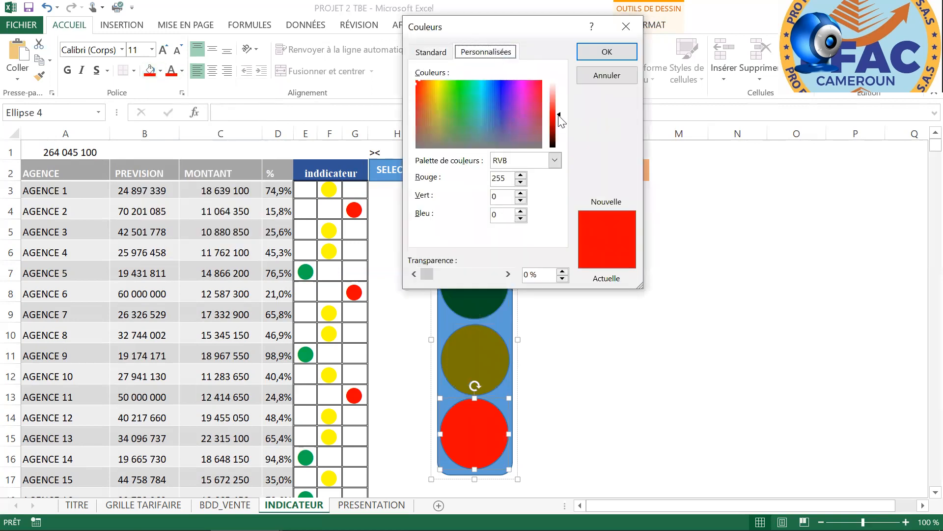
left_click_drag(560, 115, 554, 134)
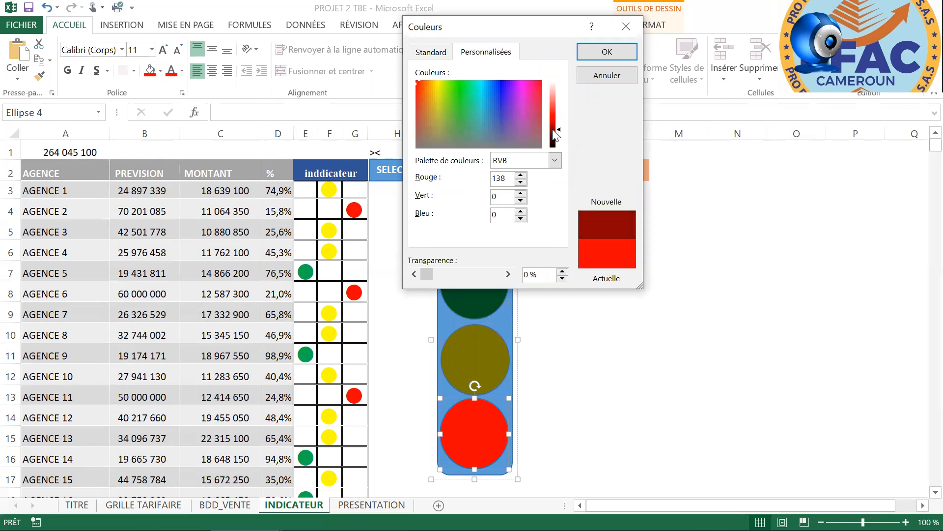
left_click(608, 53)
key("Escape")
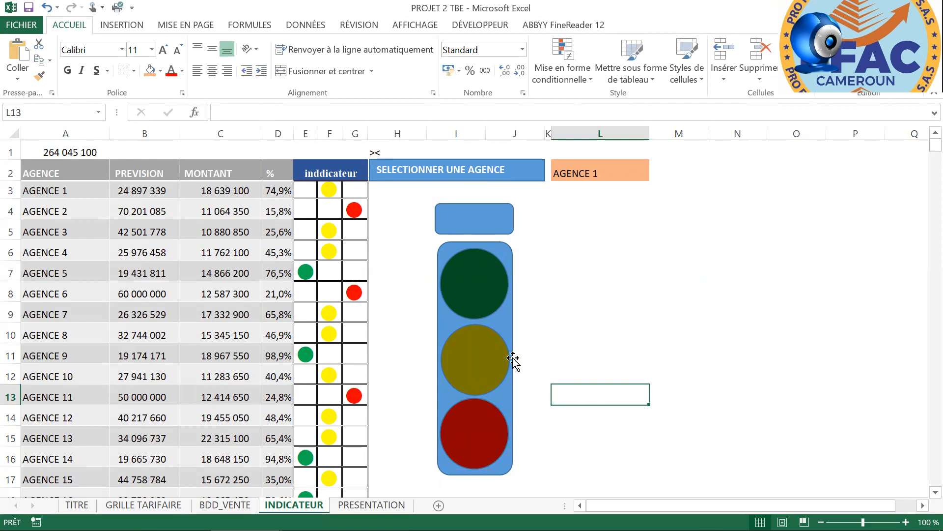
- Narrow the small header rectangle slightly from both sides to match the width of the traffic light's body
left_click(482, 221)
left_click(486, 223)
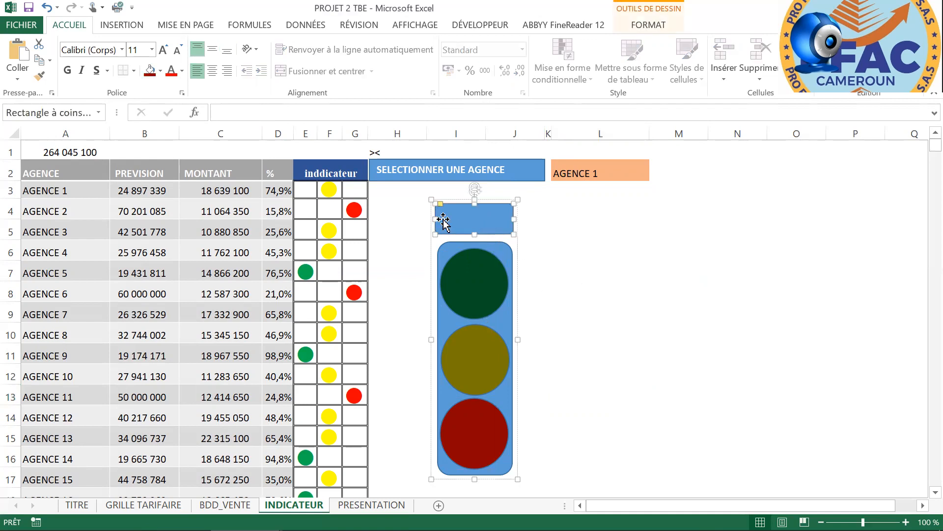
left_click_drag(433, 220, 438, 220)
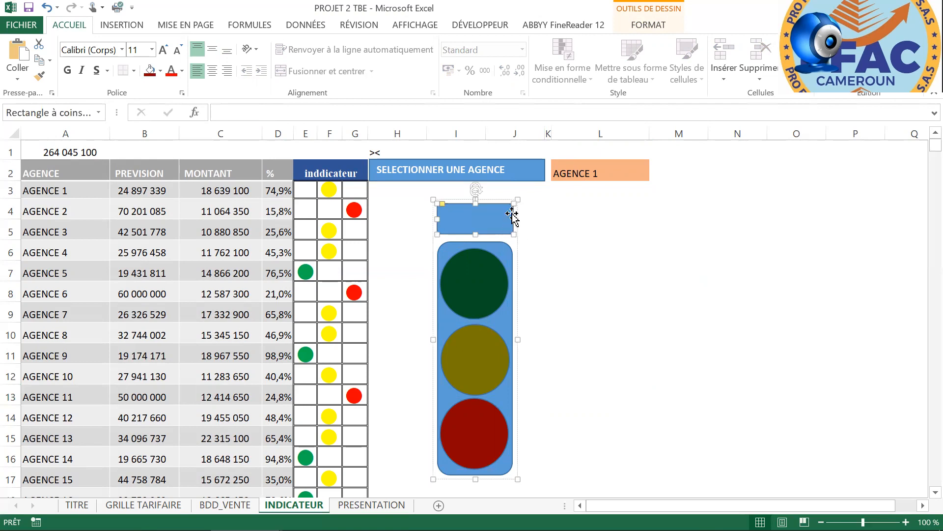
left_click_drag(514, 219, 511, 220)
- Give the traffic light's rounded body a Cercle bevel and the fill Blanc, Arrière-plan 1, plus sombre 5 %
left_click(505, 253)
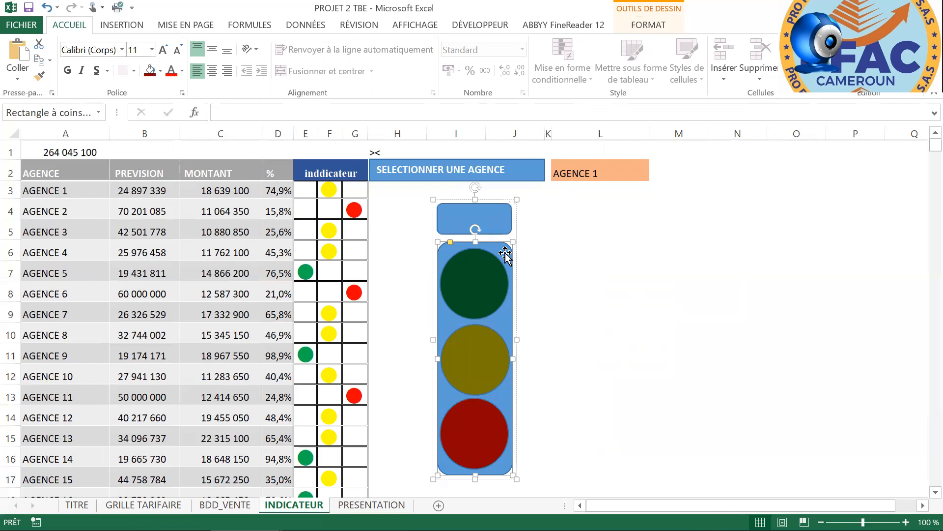
double_click(506, 253)
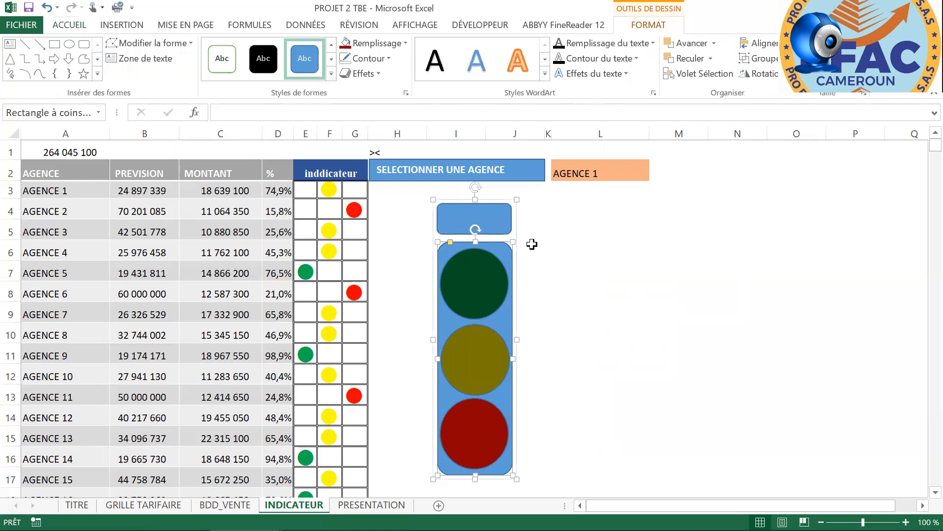
left_click(407, 43)
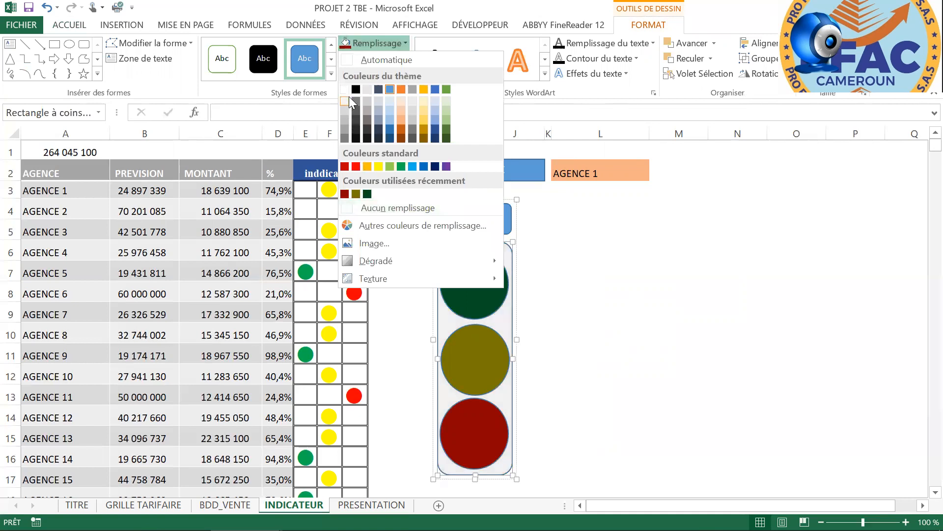
left_click(673, 303)
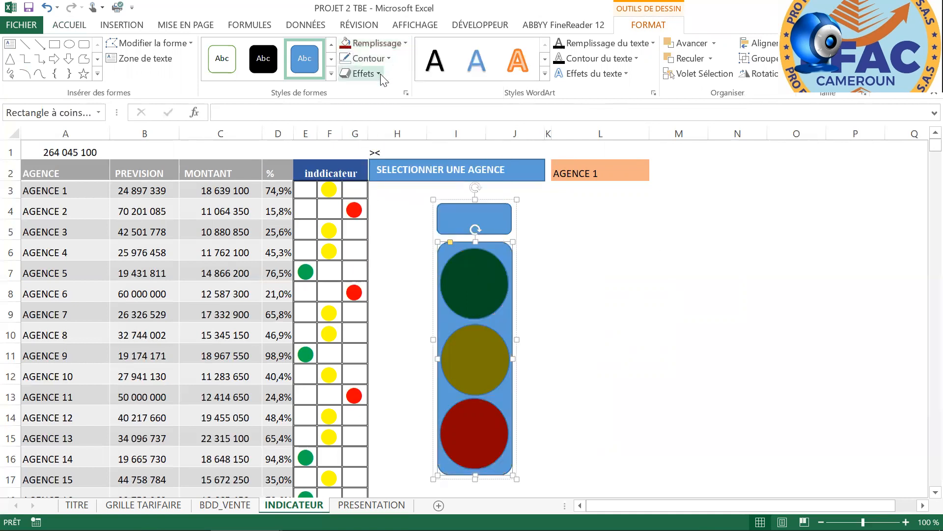
left_click(381, 74)
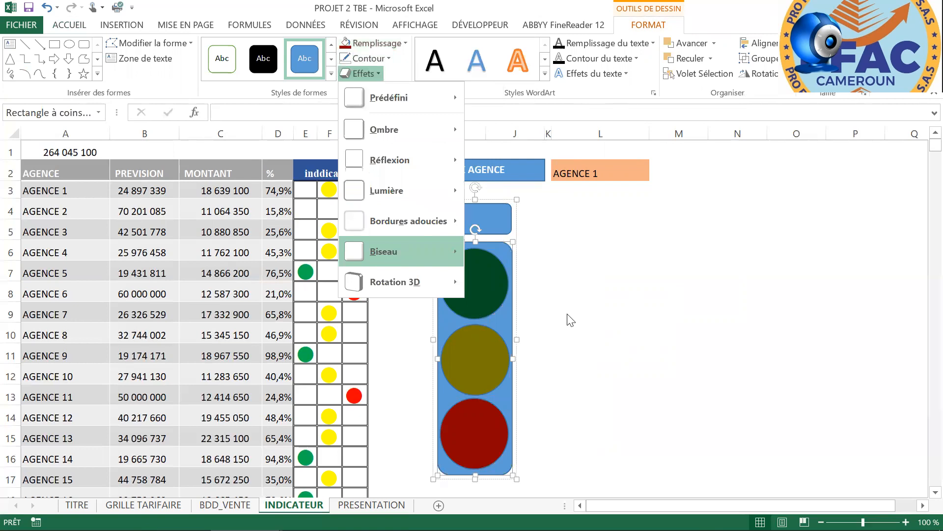
mouse_move(387, 251)
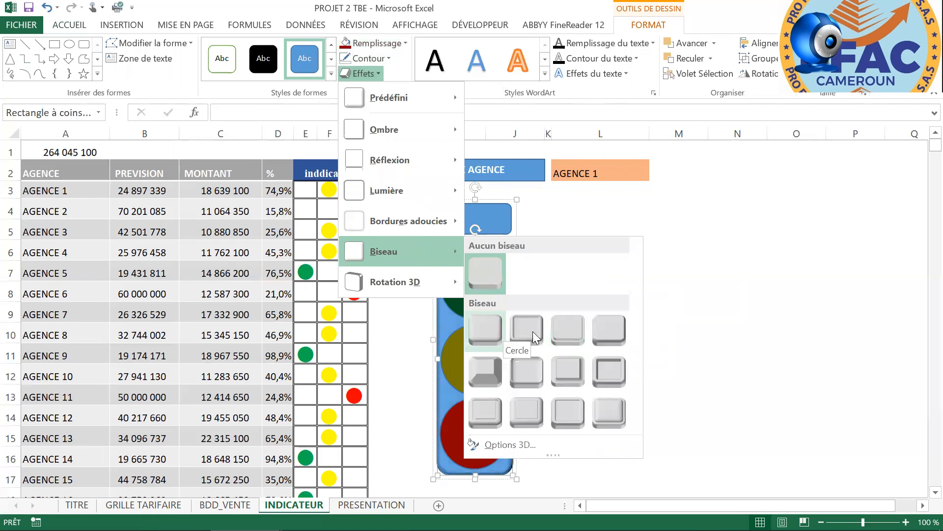
left_click(490, 332)
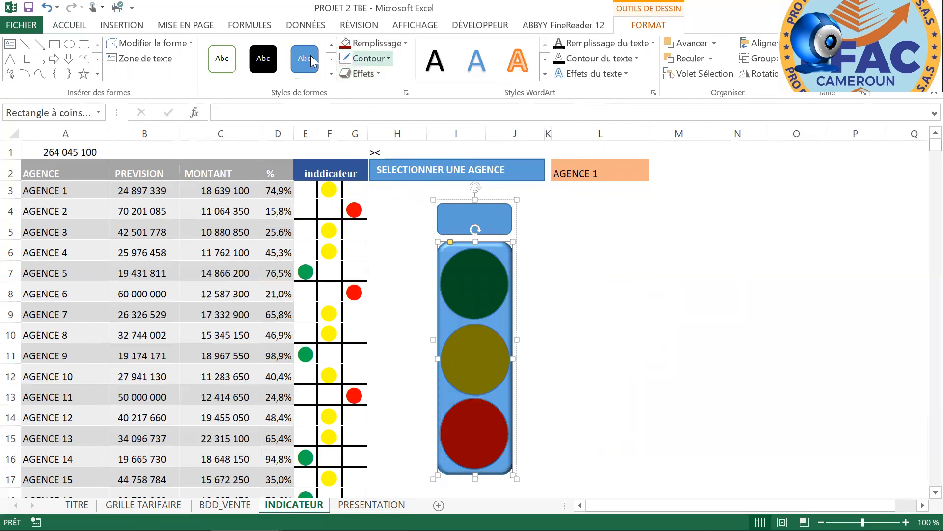
left_click(406, 41)
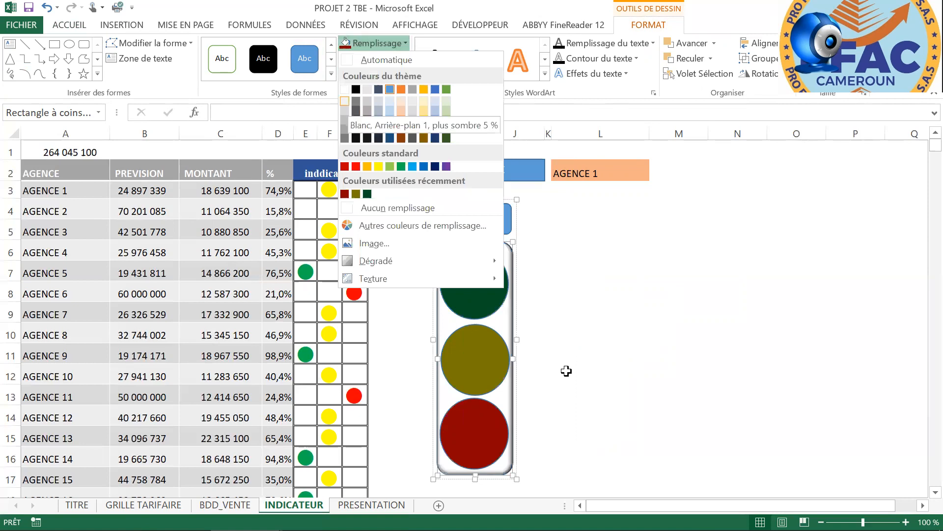
left_click(578, 328)
- Apply a framed bevel effect to the small header rectangle and fill it with the same off-white as the body
left_click(497, 224)
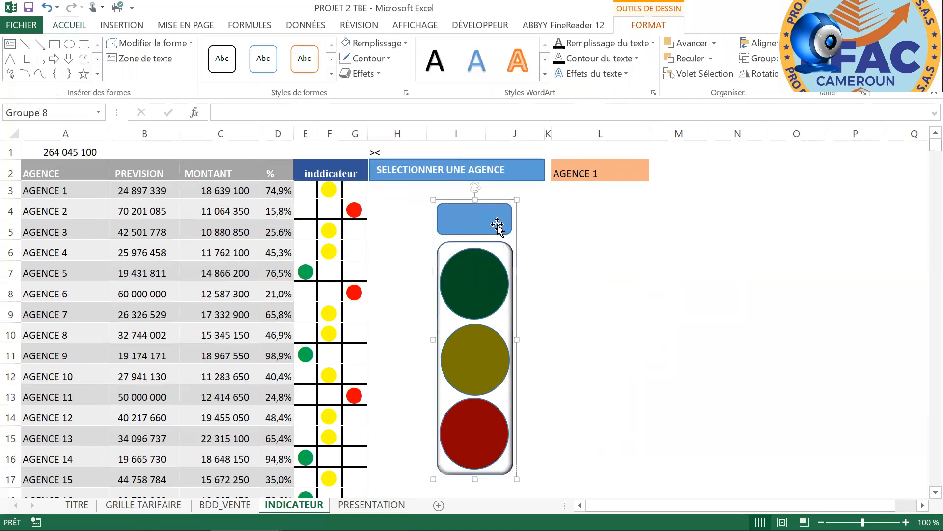
left_click(497, 224)
left_click(376, 74)
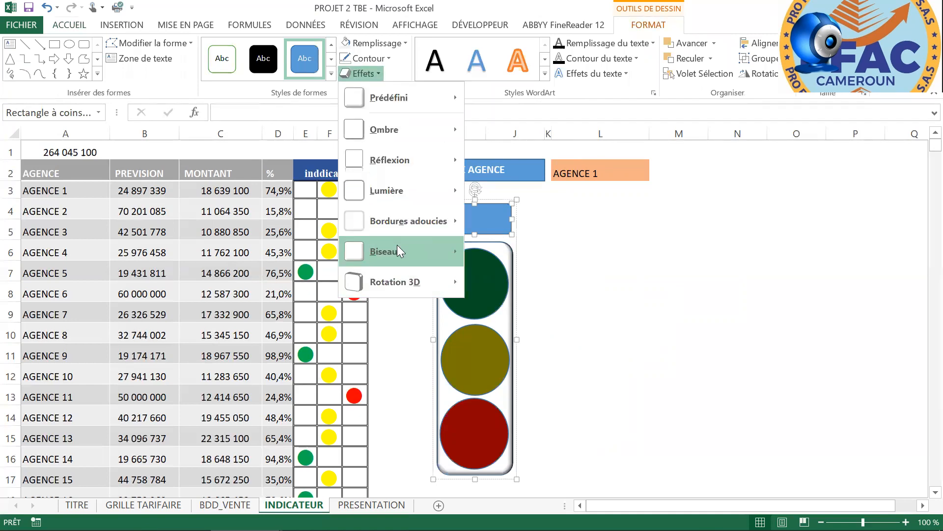
mouse_move(398, 247)
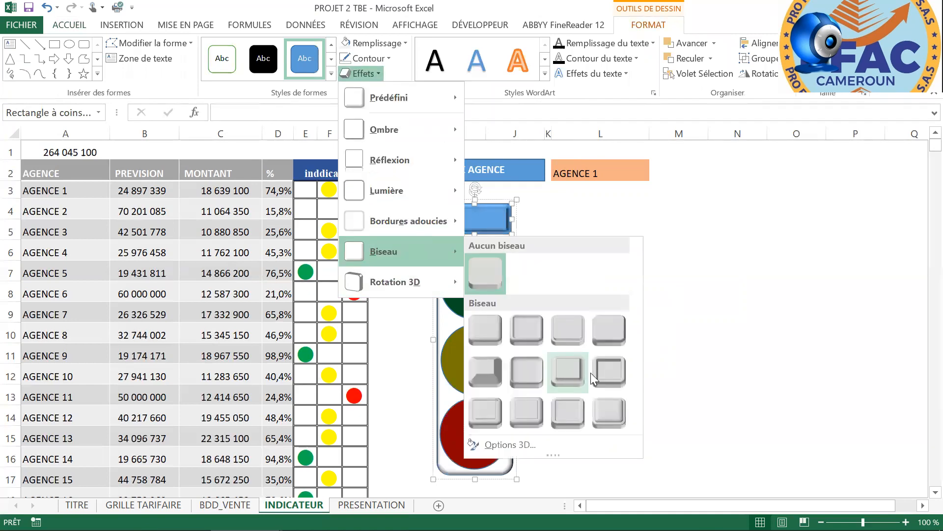
left_click(608, 333)
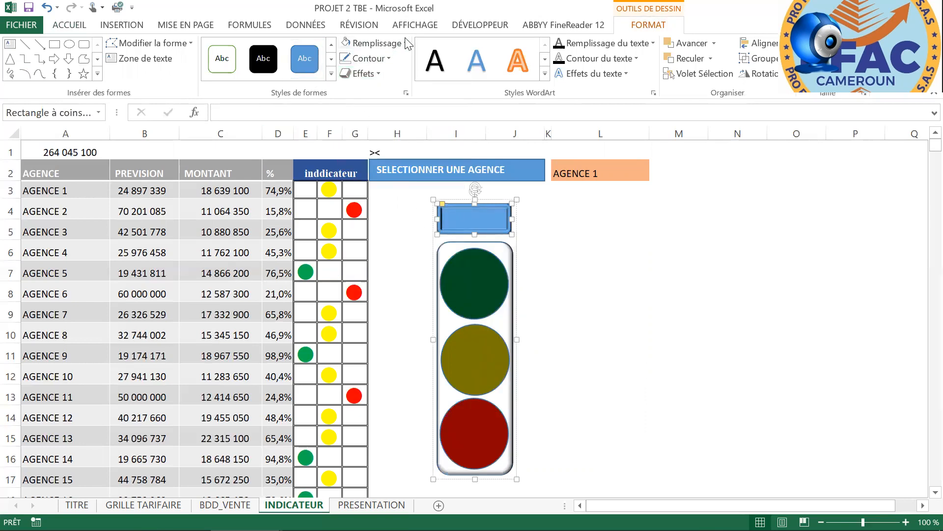
left_click(377, 43)
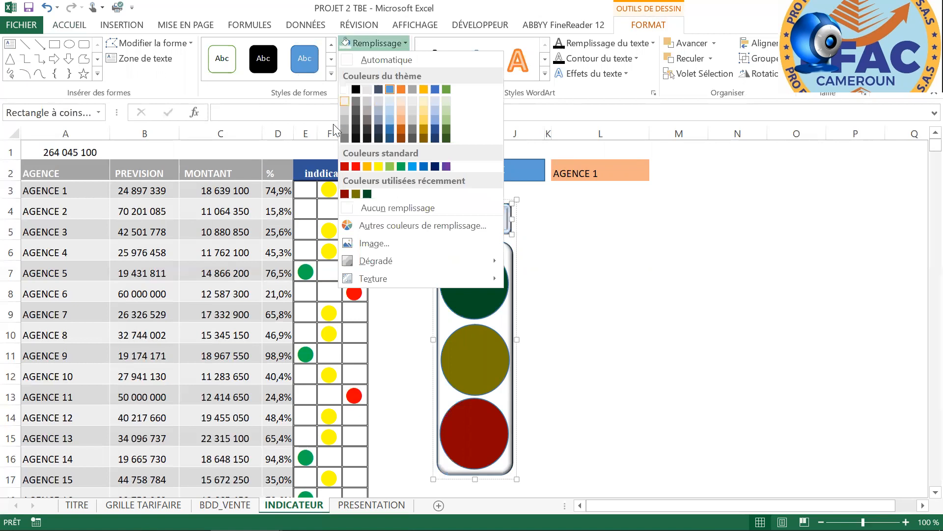
left_click(349, 102)
left_click(647, 350)
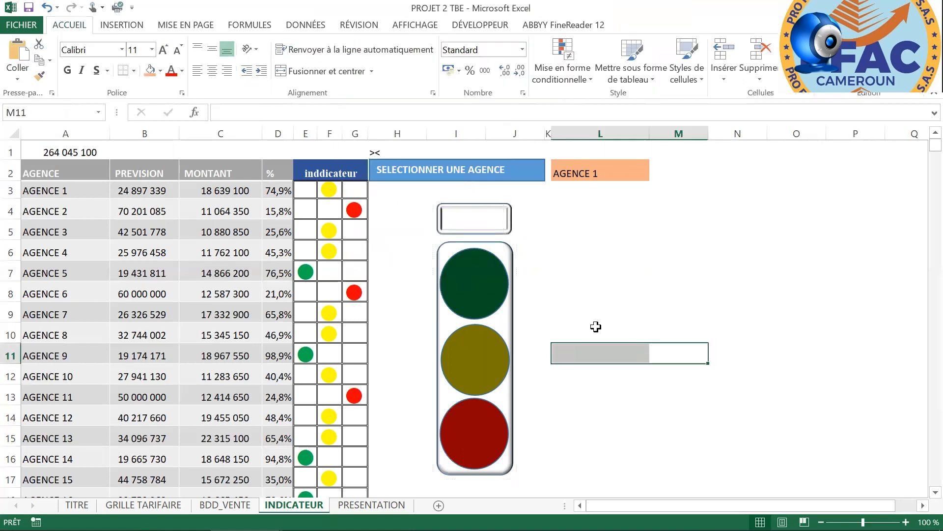
- Begin an INDEX formula in cell L3 with the whole BDD_VENTE4 table as its array
left_click(599, 194)
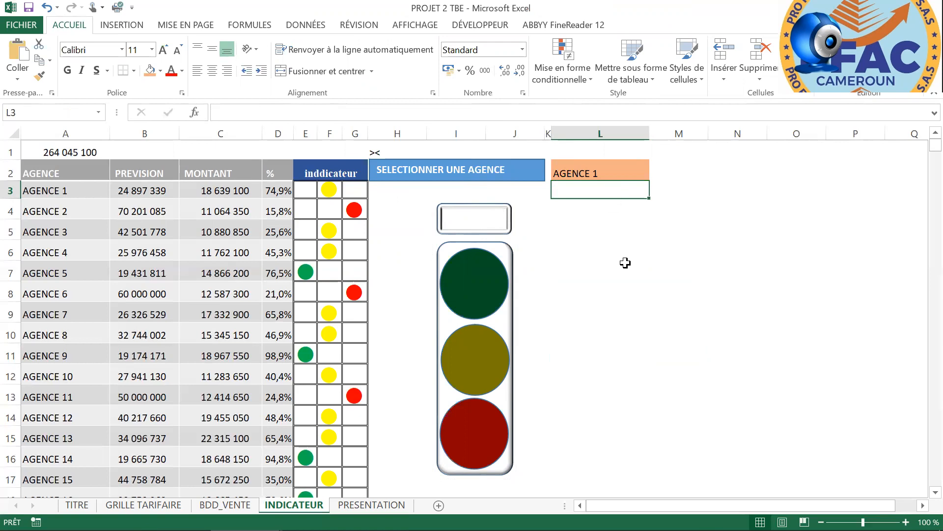
type("=")
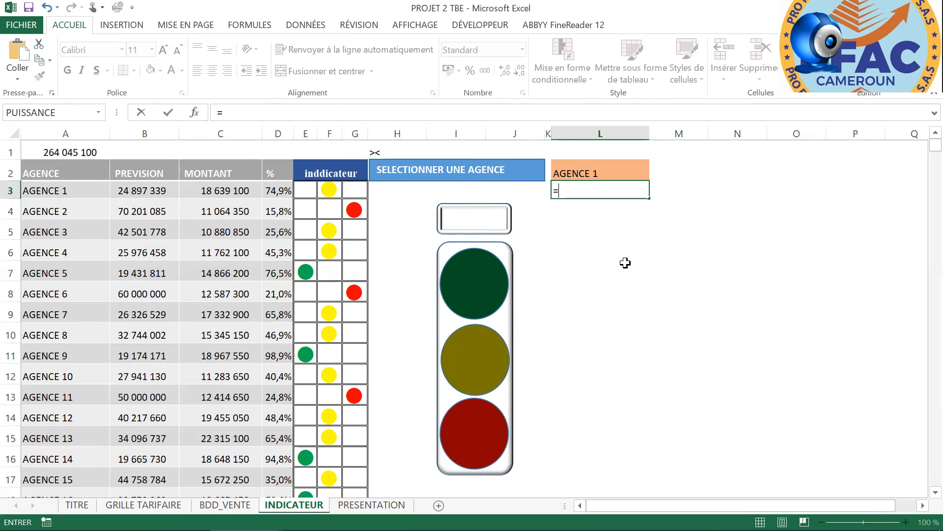
type("in")
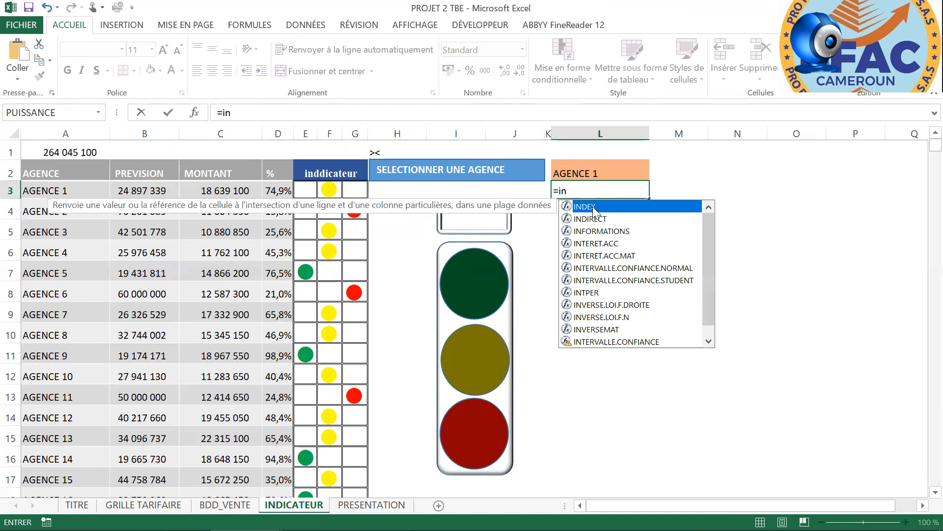
double_click(585, 206)
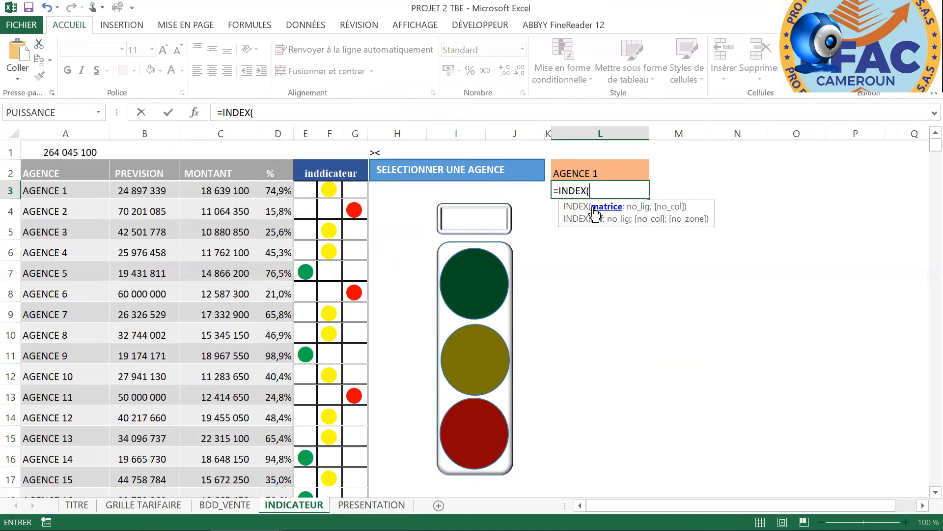
left_click(20, 160)
type(";")
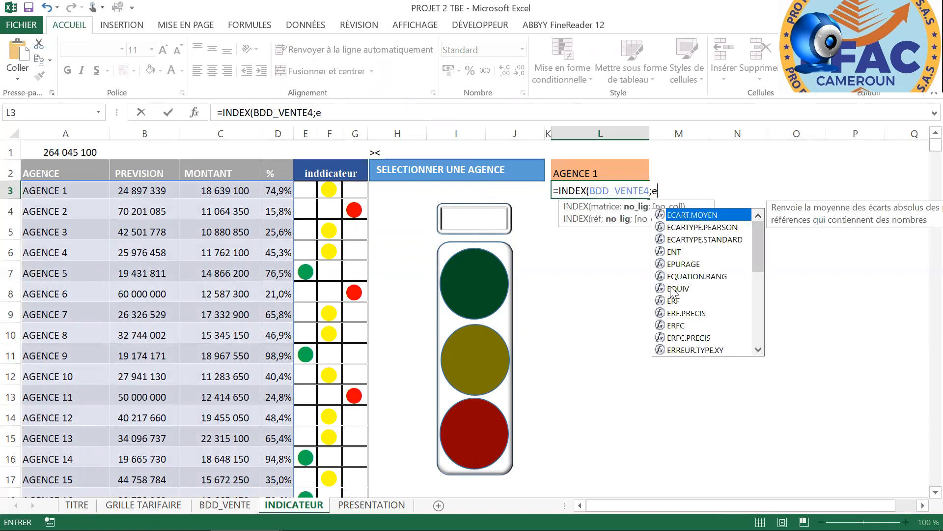
- Complete the L3 formula with EQUIV(L2;BDD_VENTE4[[AGENCE ]];0) as the row and 4 as the column, and enter it
type("e")
left_click(678, 288)
key("Tab")
left_click(589, 172)
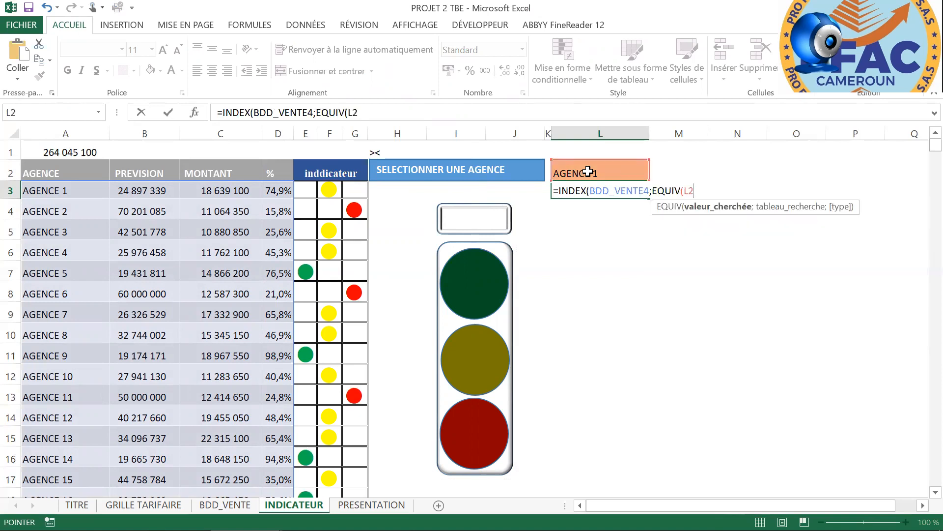
type(";")
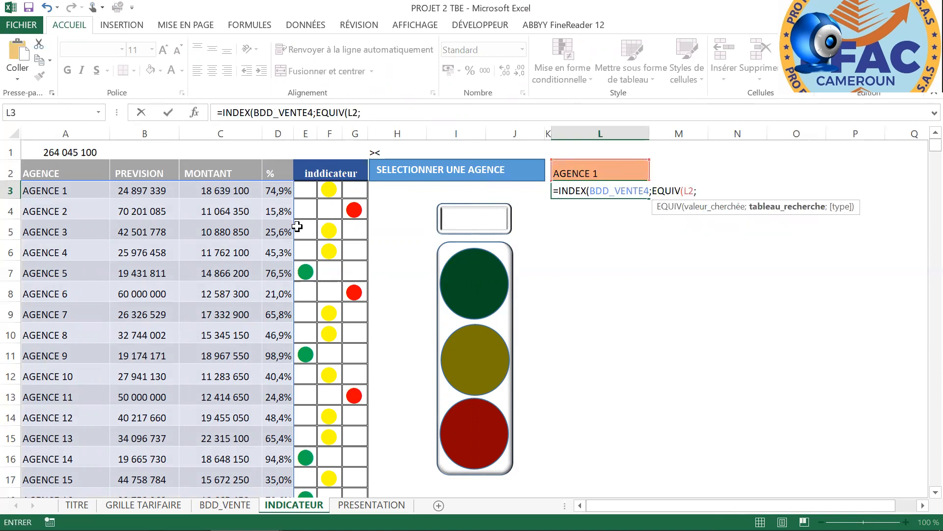
left_click(61, 159)
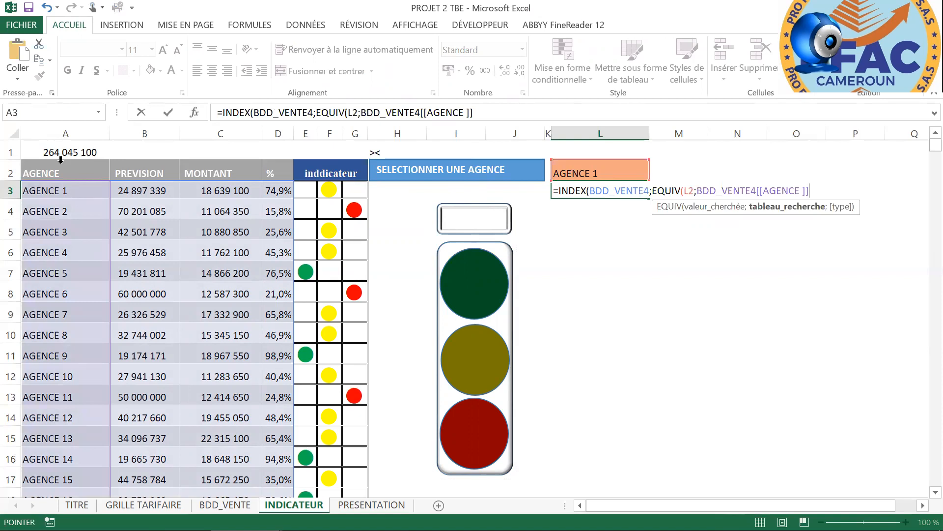
type(";")
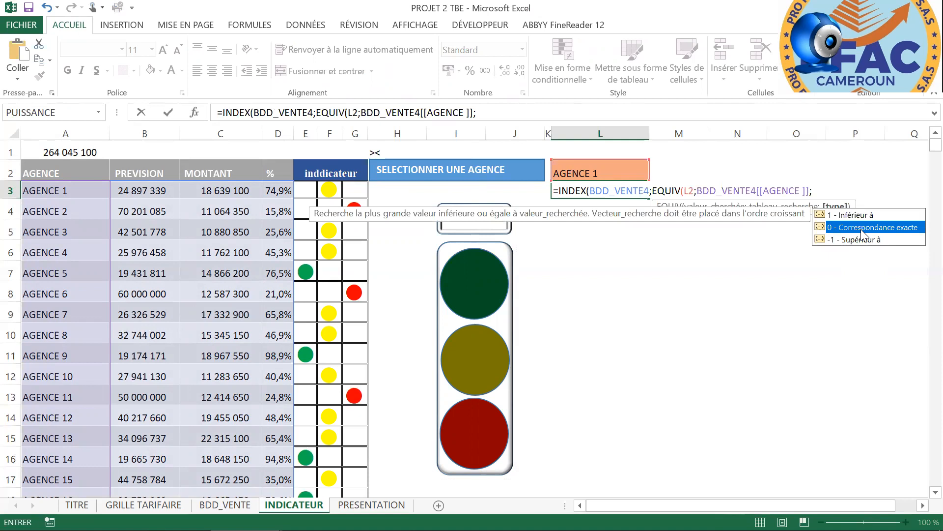
type("0)")
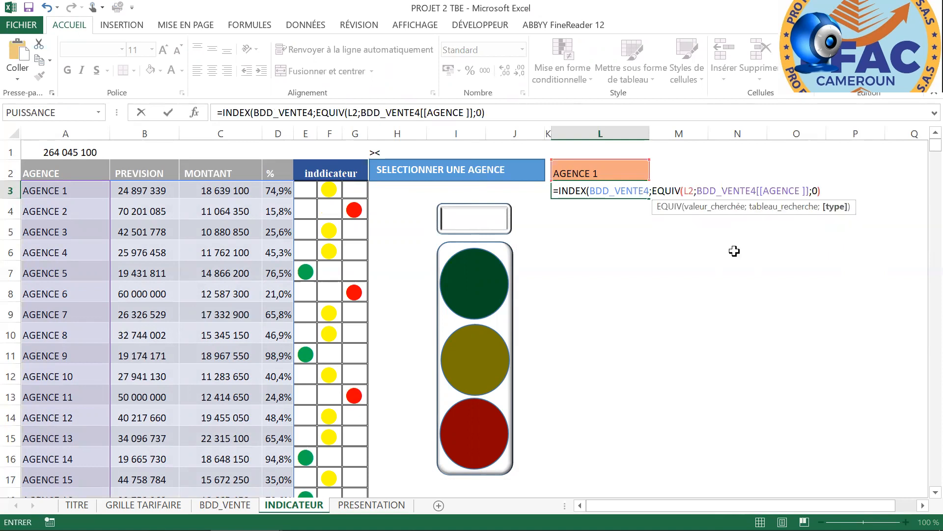
type(";4)")
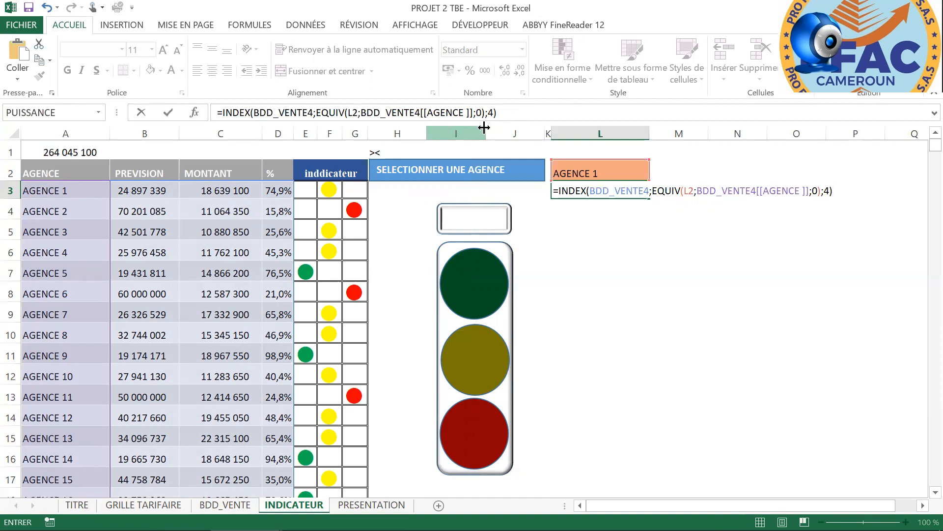
key("Return")
left_click(617, 192)
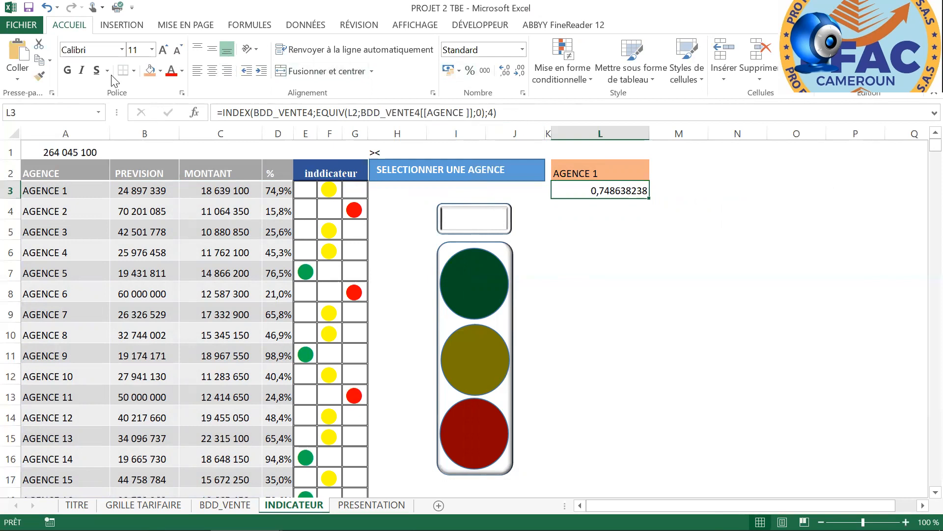
- Format cell L3 as a percentage with one decimal place
left_click(471, 71)
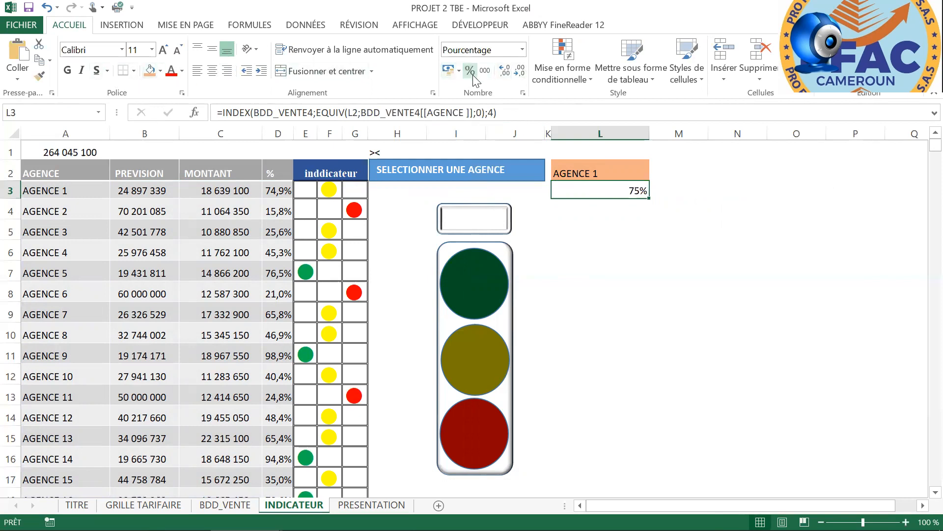
left_click(521, 73)
left_click(611, 254)
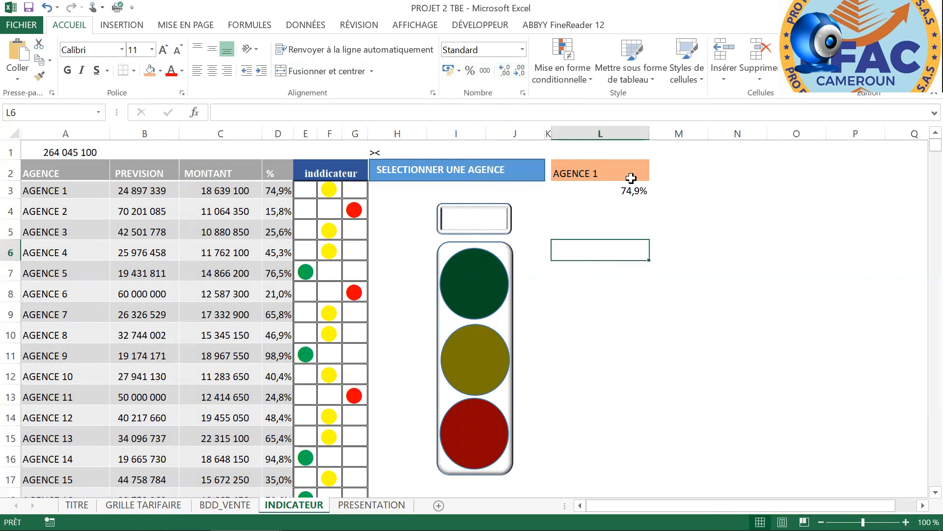
- Link the text of the traffic light's header rectangle to cell L3 with the formula =$L$3
left_click(494, 219)
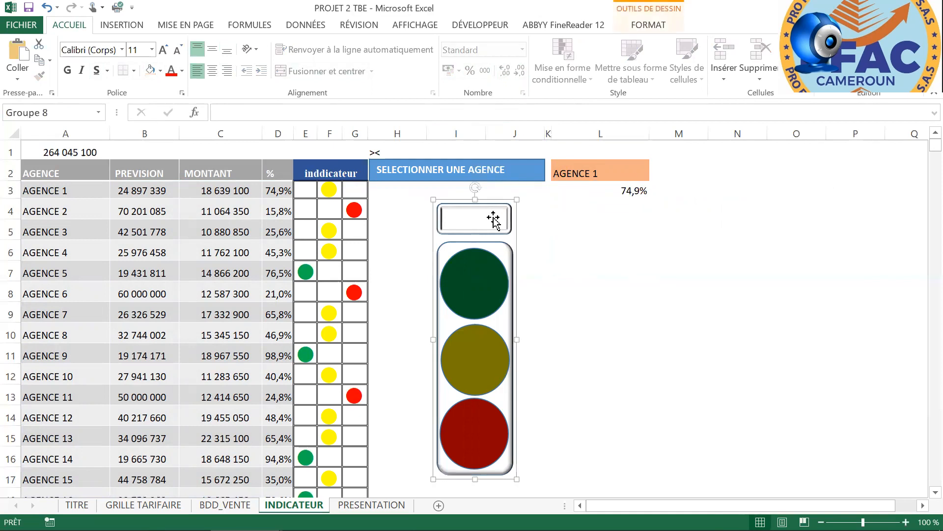
left_click(473, 222)
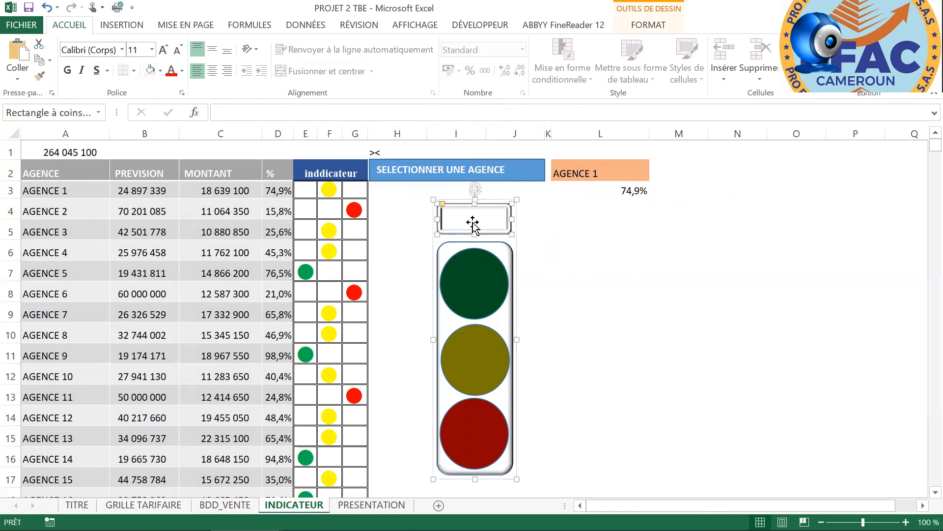
left_click(282, 117)
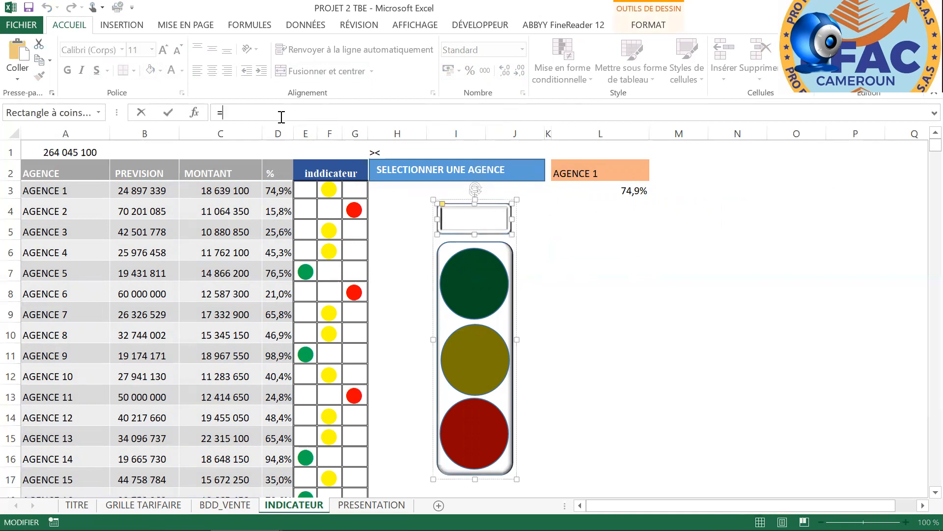
left_click(607, 191)
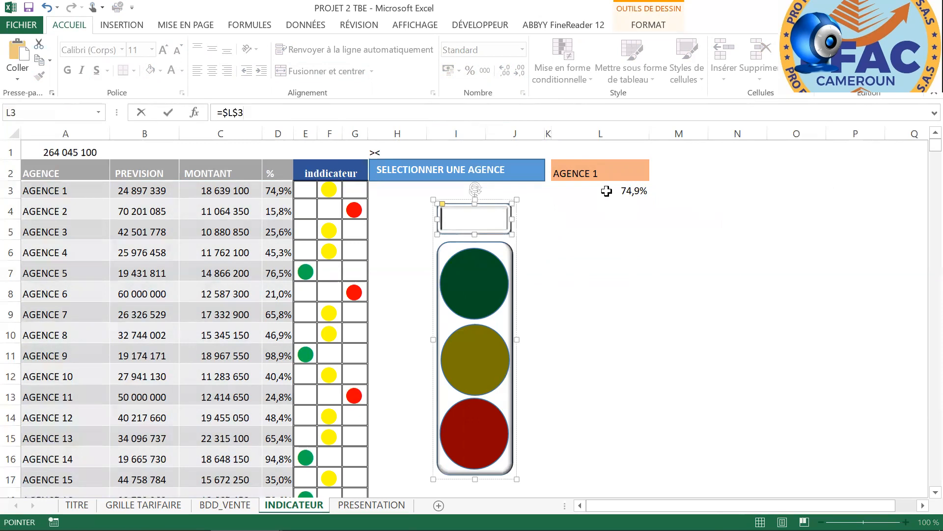
key("Return")
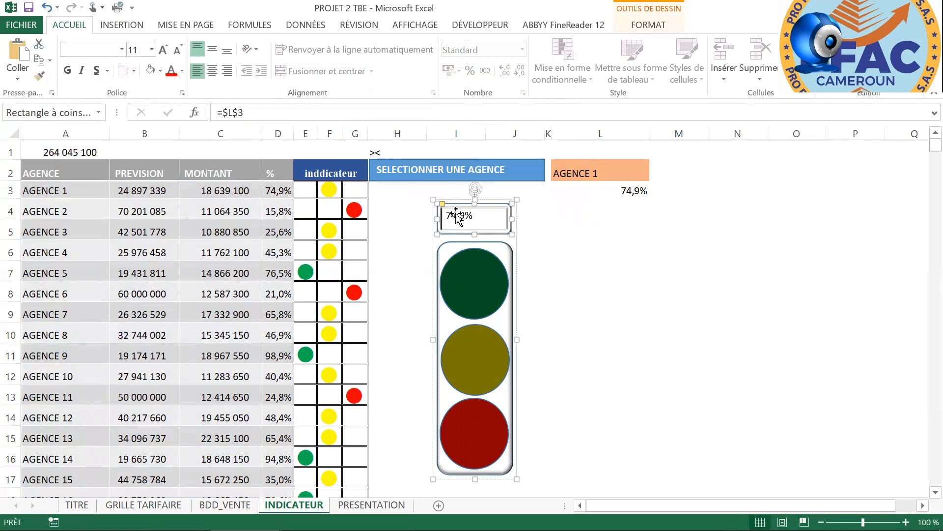
left_click(649, 260)
- Make the percentage in the header rectangle bold and enlarge it to font size 18
left_click(482, 218)
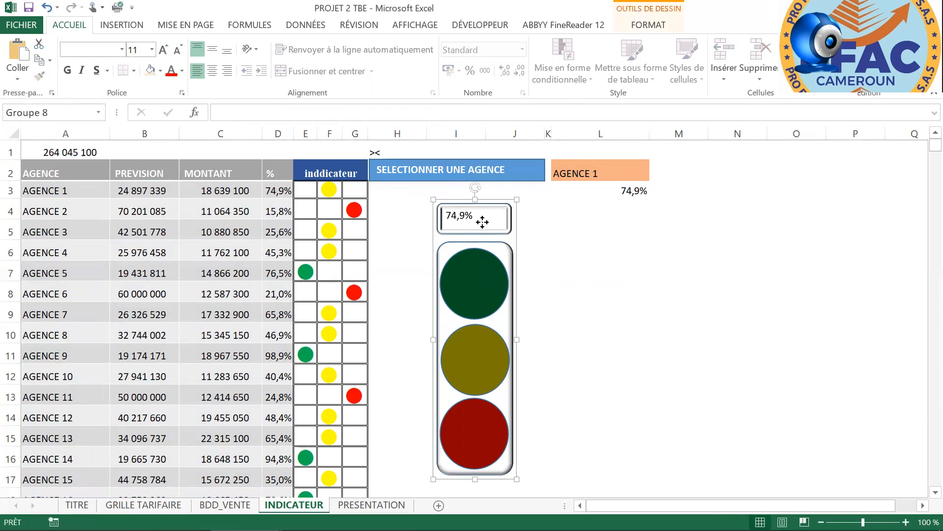
left_click(483, 224)
left_click(67, 70)
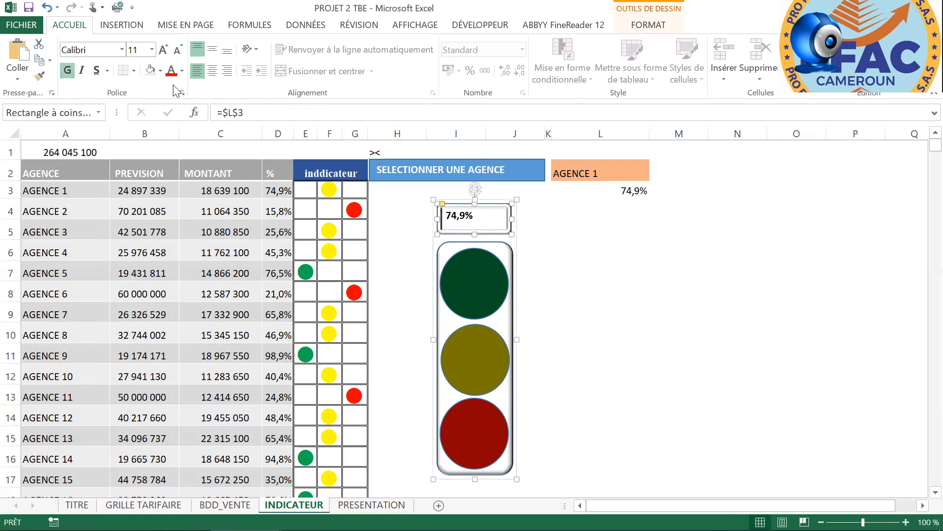
left_click(164, 50)
left_click(164, 49)
left_click(164, 50)
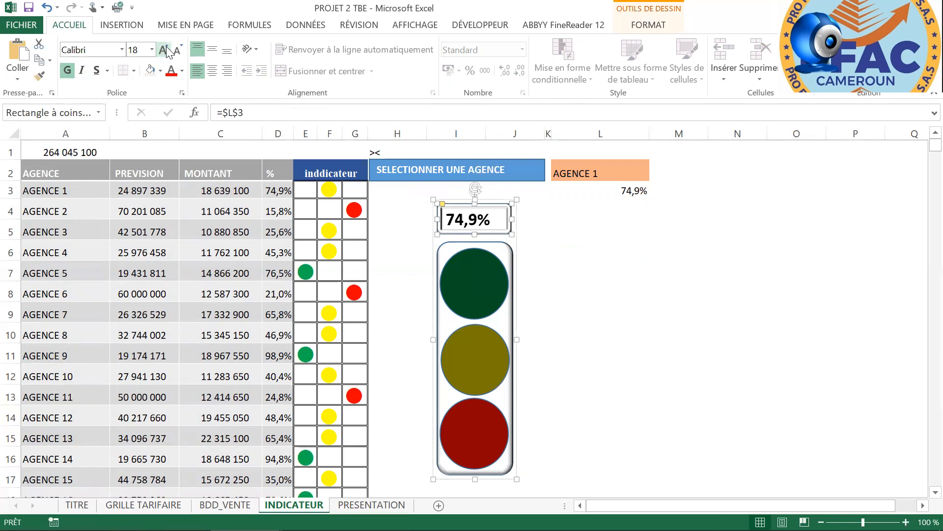
- Move the whole traffic light group over column L, directly below the AGENCE 1 cell
left_click(609, 329)
left_click_drag(511, 307, 651, 288)
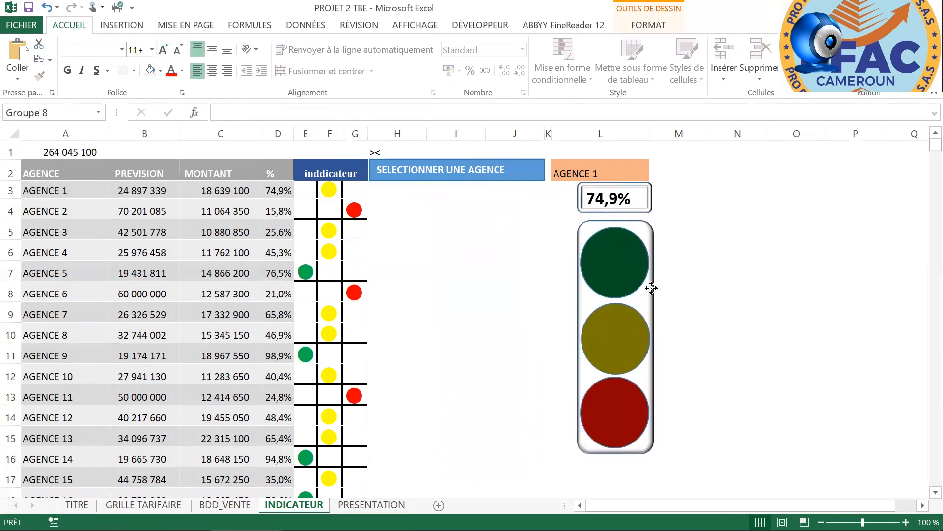
left_click(718, 312)
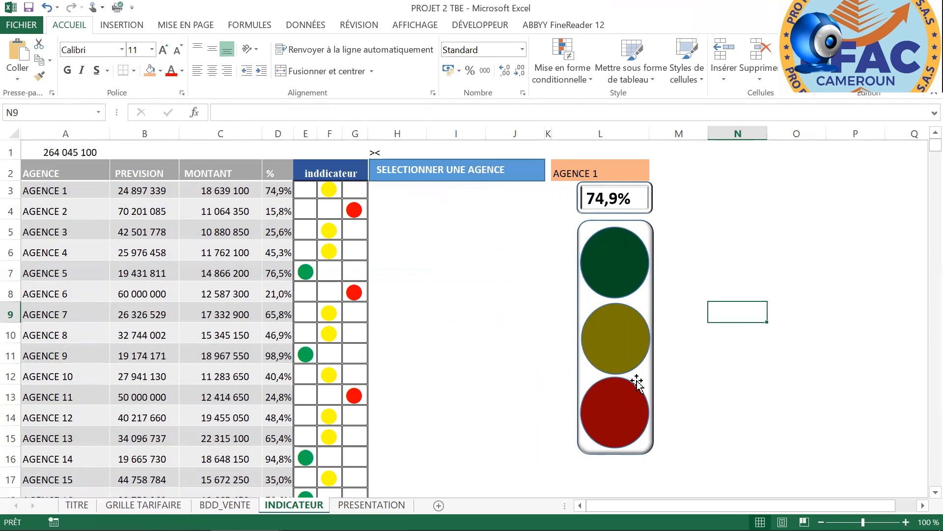
- Duplicate the traffic light's green circle and place the separate copy below the SELECTIONNER UNE AGENCE heading
left_click(624, 279)
left_click(624, 279)
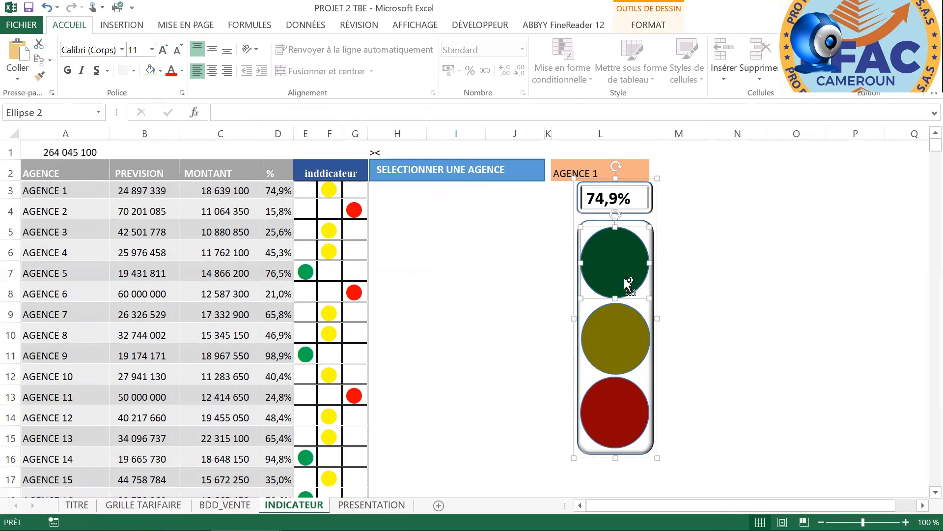
mouse_move(624, 279)
left_mouse_down()
mouse_move(506, 273)
mouse_move(629, 282)
left_mouse_up()
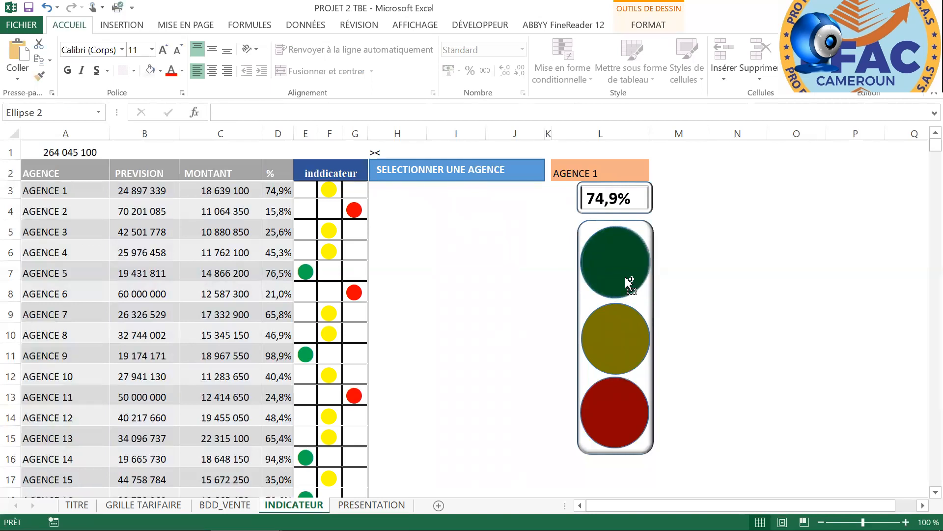
left_click(737, 290)
left_click(608, 272)
left_click(608, 271)
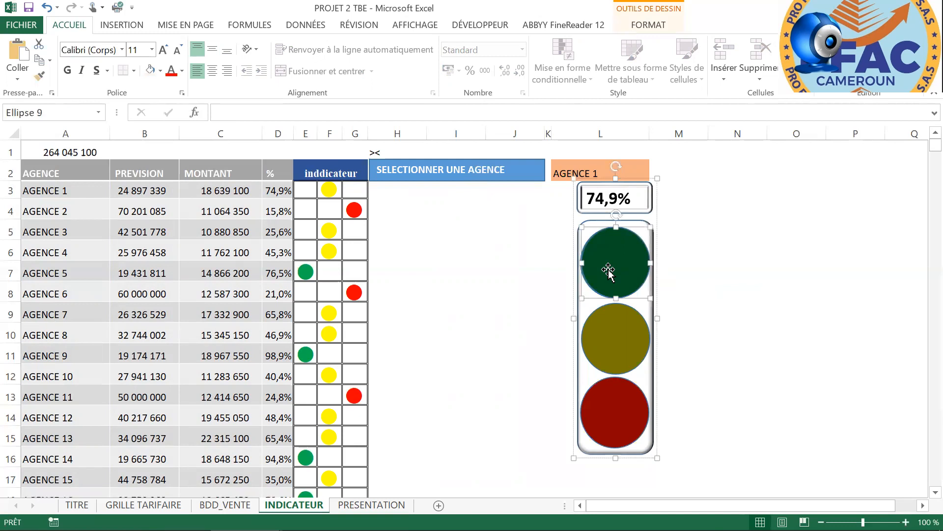
left_click(608, 270)
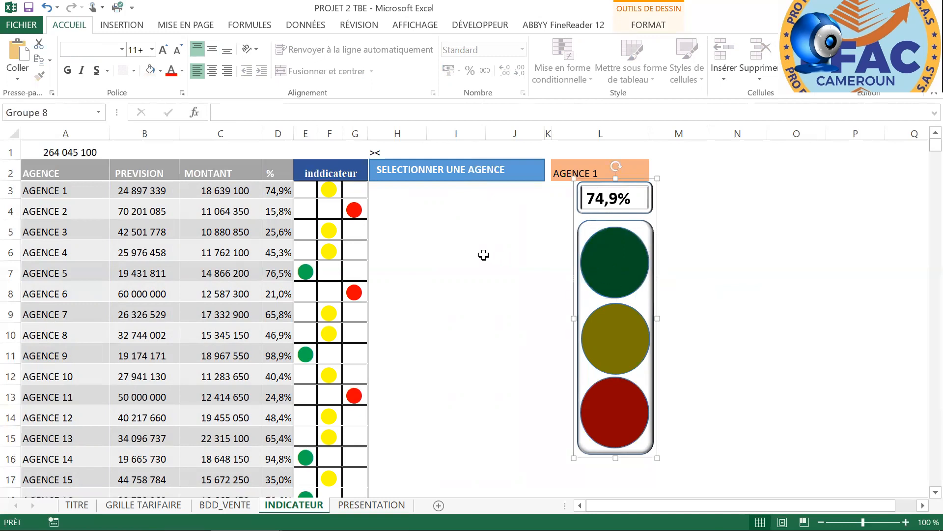
left_click(482, 254)
key("ctrl+v")
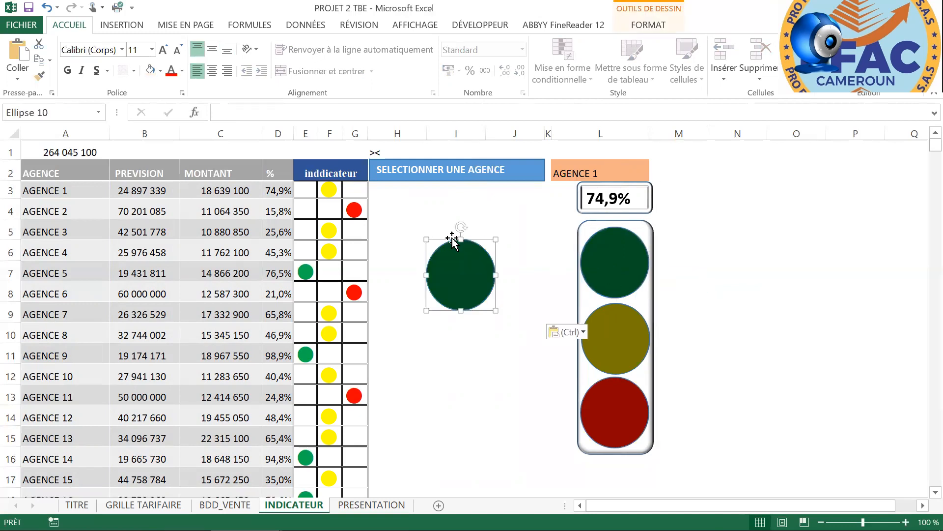
left_click_drag(469, 250, 469, 228)
- Copy the traffic light's yellow circle and paste it below the separate green circle
left_click(604, 338)
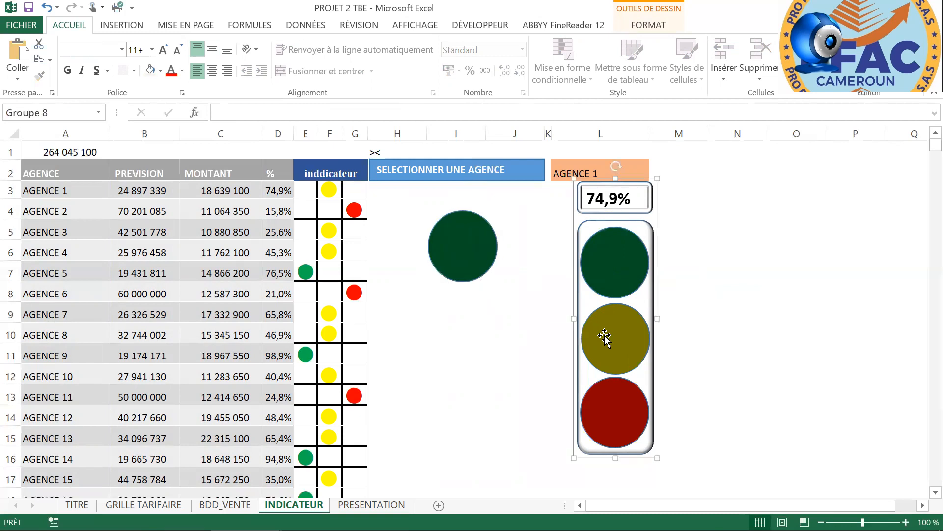
left_click(605, 335)
key("ctrl+c")
left_click(464, 336)
key("ctrl+v")
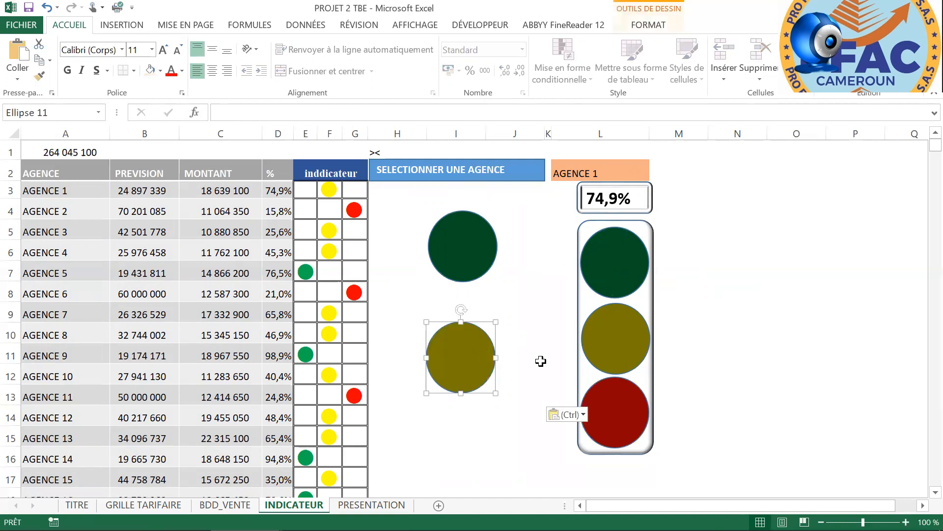
- Copy the traffic light's red circle and paste it below the separate yellow circle
left_click(611, 413)
left_click(614, 414)
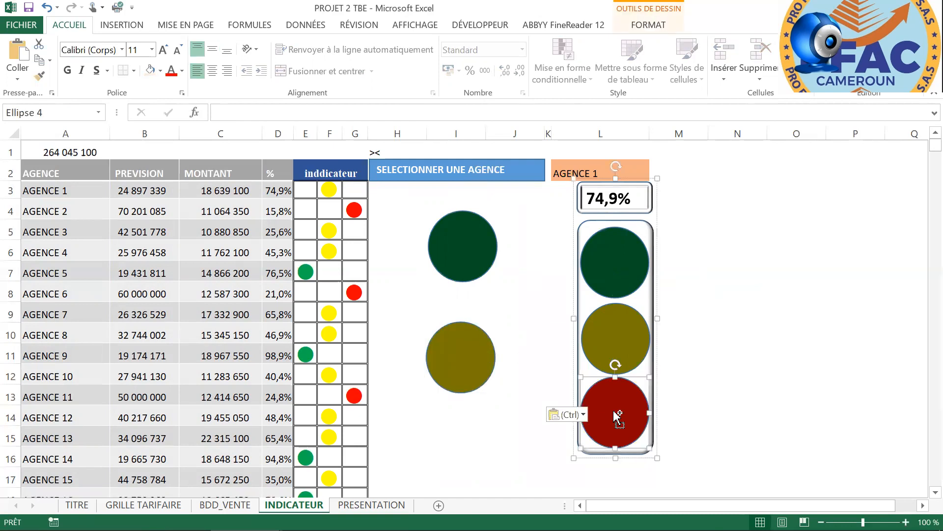
key("ctrl+c")
left_click(467, 414)
key("ctrl+v")
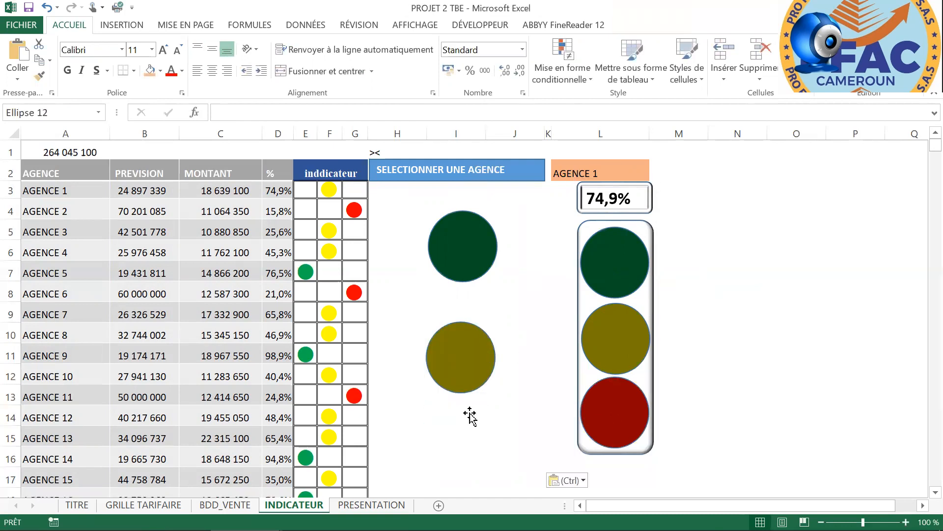
- Arrange the three separate circles in a vertical column, with green above yellow and yellow above red
left_click_drag(469, 358, 467, 330)
left_click_drag(459, 439, 460, 416)
left_click_drag(471, 331, 482, 331)
left_click_drag(480, 417, 489, 412)
left_click_drag(476, 338, 462, 332)
left_click_drag(474, 417, 467, 413)
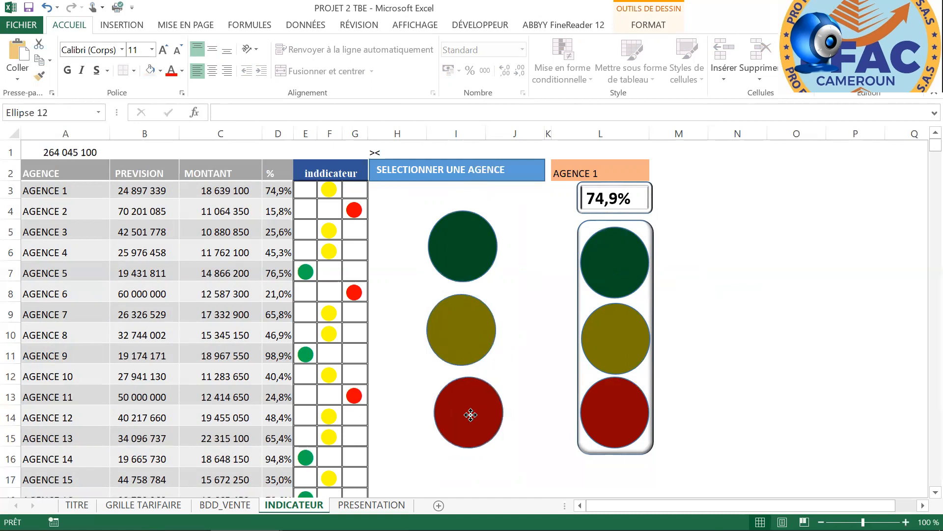
left_click_drag(465, 328, 469, 332)
left_click_drag(467, 246, 471, 245)
left_click_drag(465, 317, 468, 318)
left_click_drag(457, 238, 459, 240)
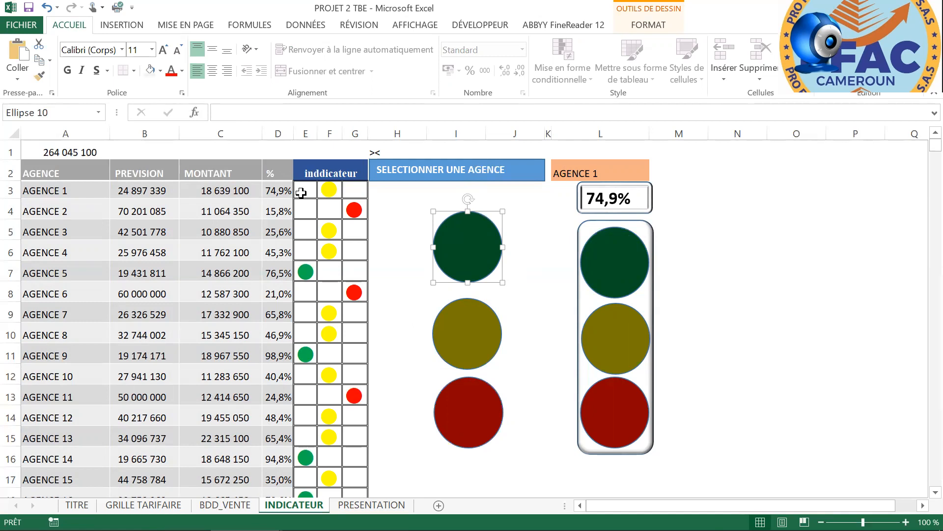
- Examine the indicator formulas of AGENCE 1 in cells E3, F3 and G3
left_click_drag(305, 191, 364, 191)
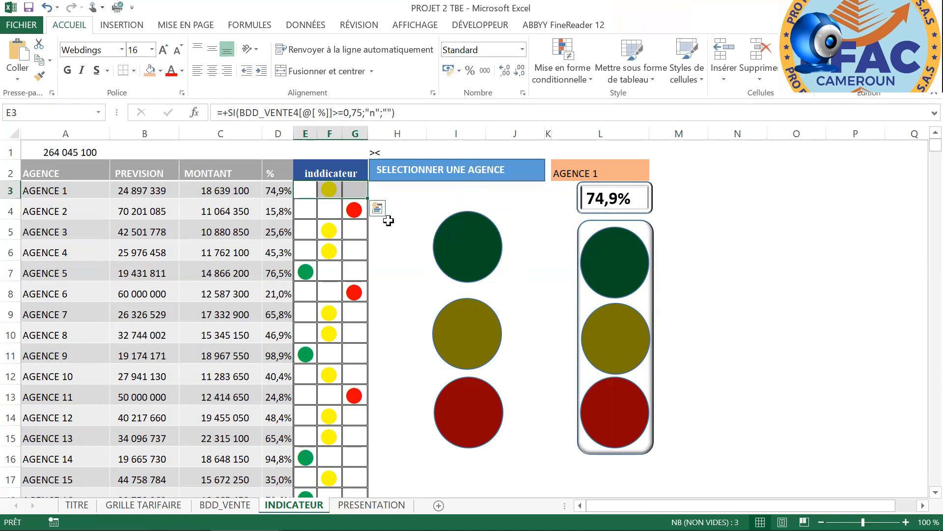
left_click(407, 195)
left_click_drag(312, 188, 353, 193)
left_click(413, 193)
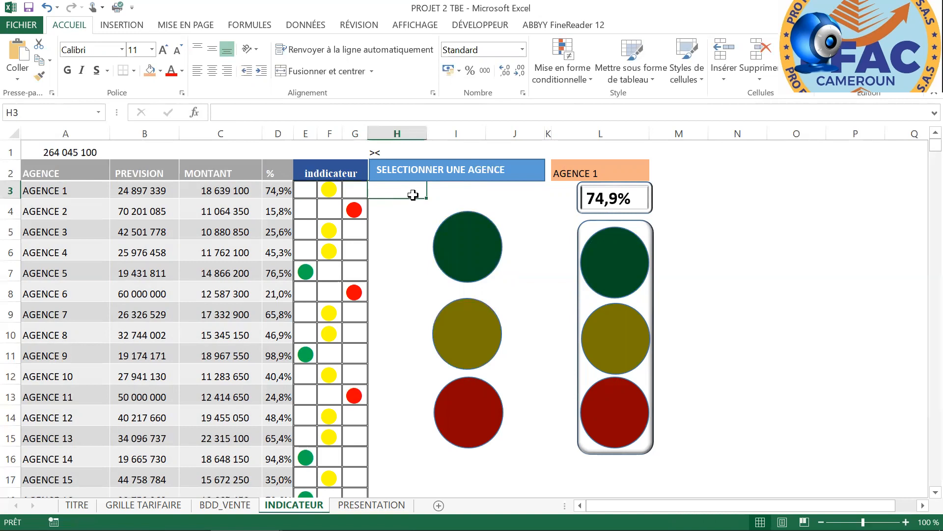
left_click(299, 190)
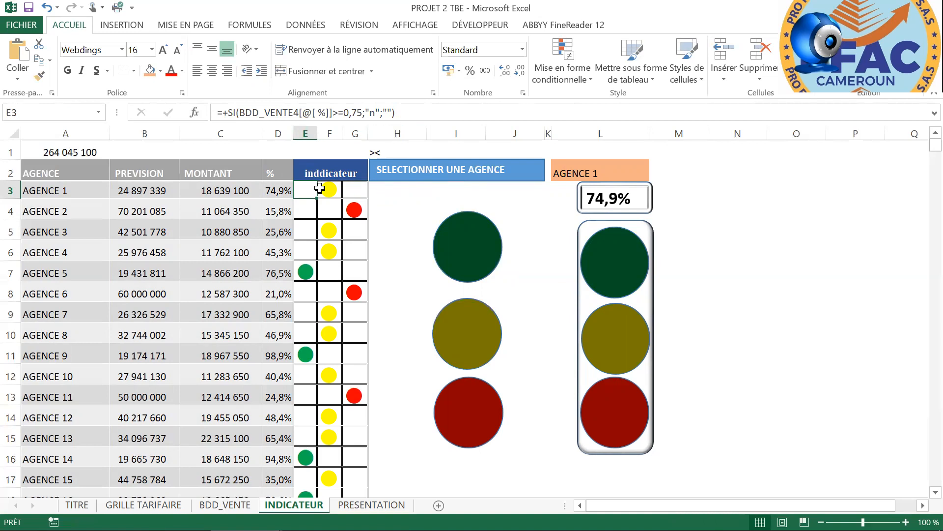
left_click(334, 192)
left_click(355, 191)
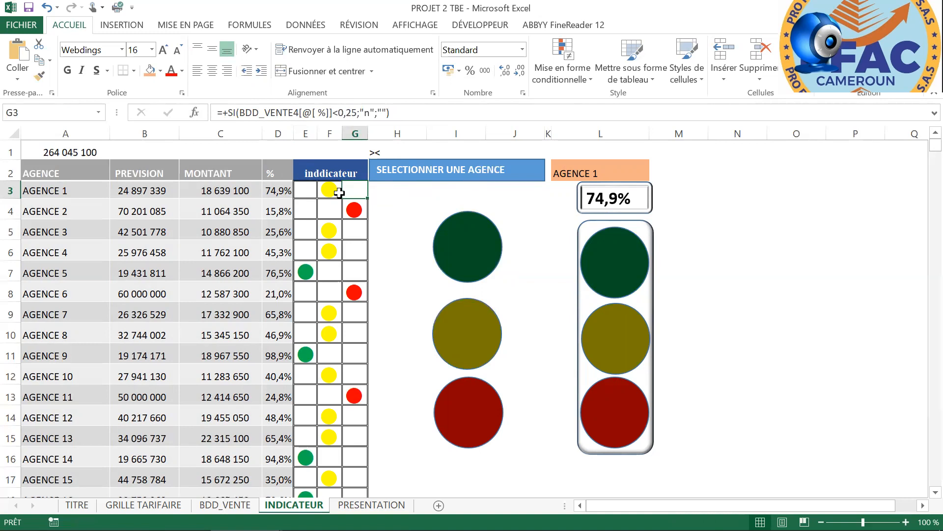
left_click(474, 252)
type("=")
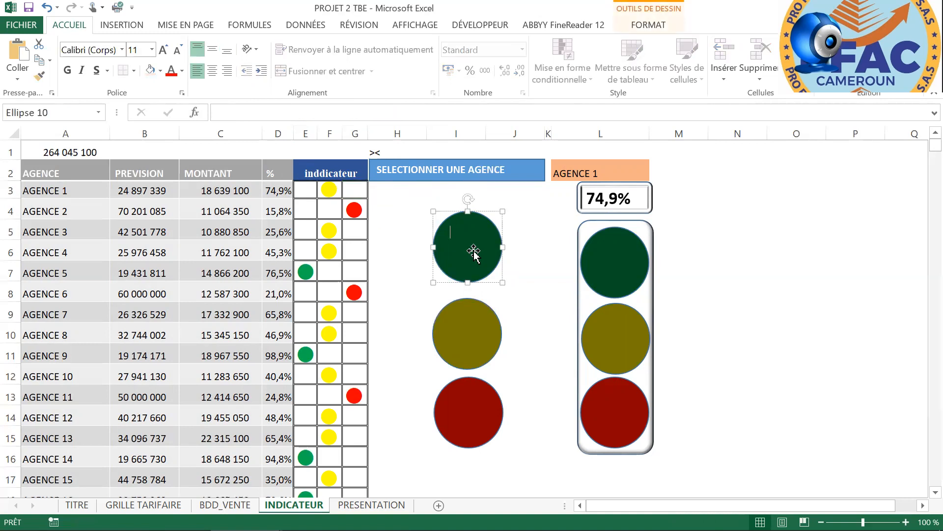
left_click(523, 254)
- Link the text of the separate green circle to cell E3 with the formula =$E$3
left_click(483, 261)
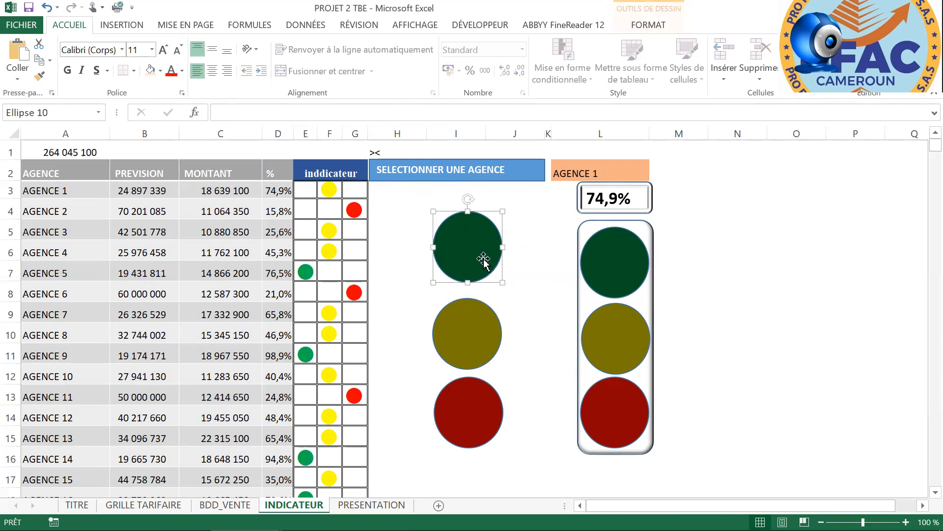
left_click(236, 112)
type("=")
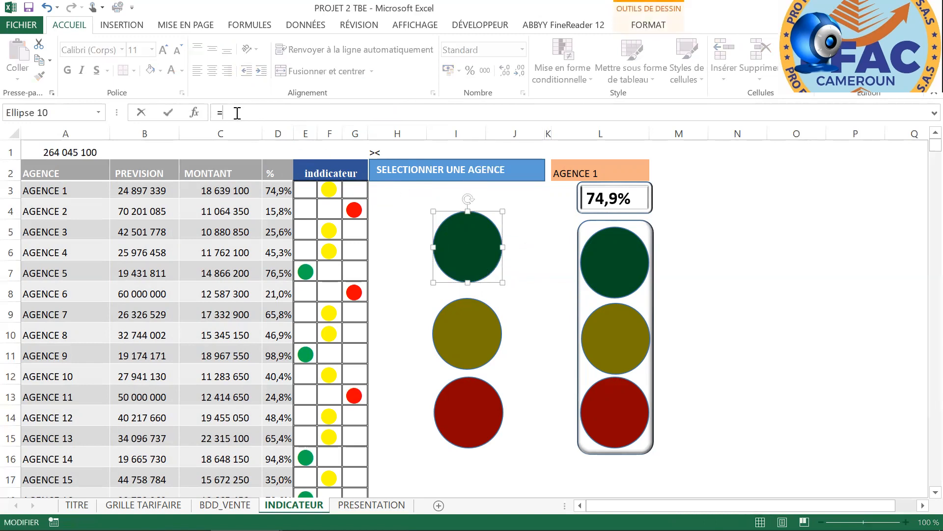
left_click(307, 193)
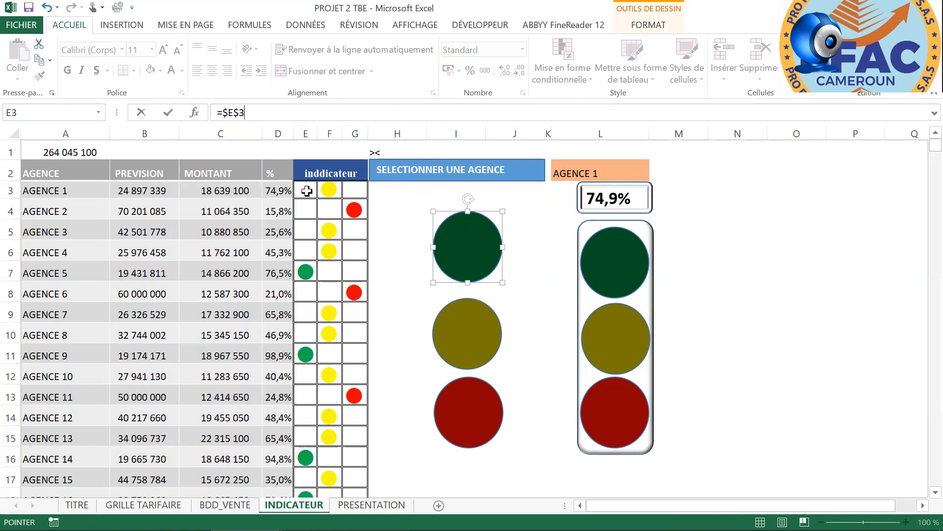
key("Return")
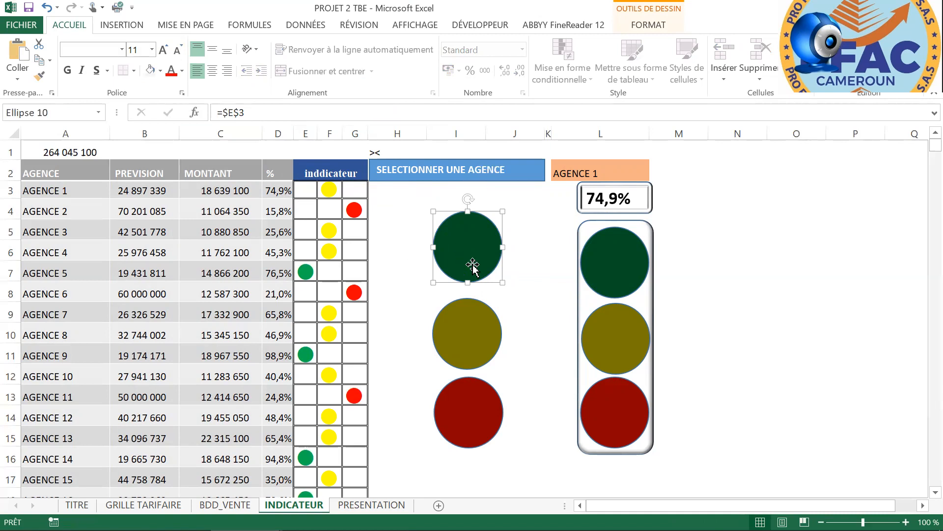
- Link the text of the separate yellow circle to cell F3 with the formula =$F$3
left_click(466, 335)
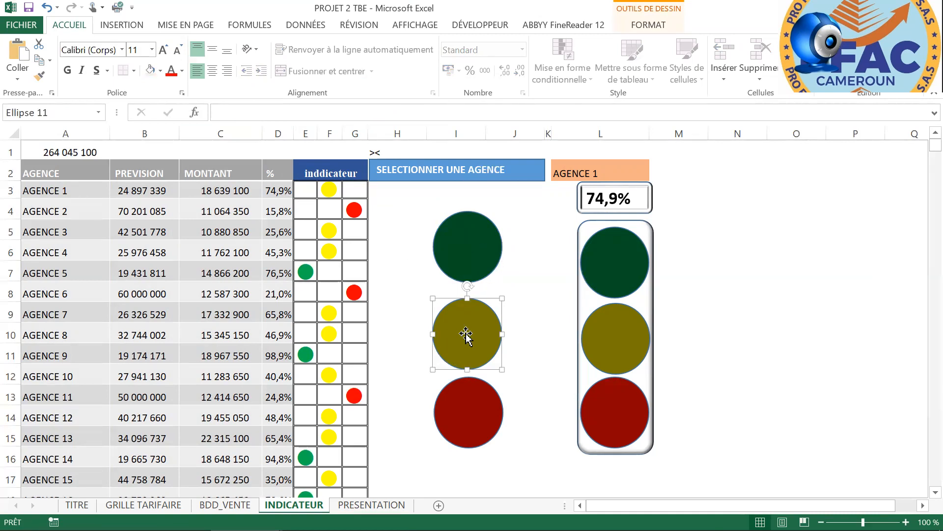
left_click(286, 118)
type("=")
left_click(327, 192)
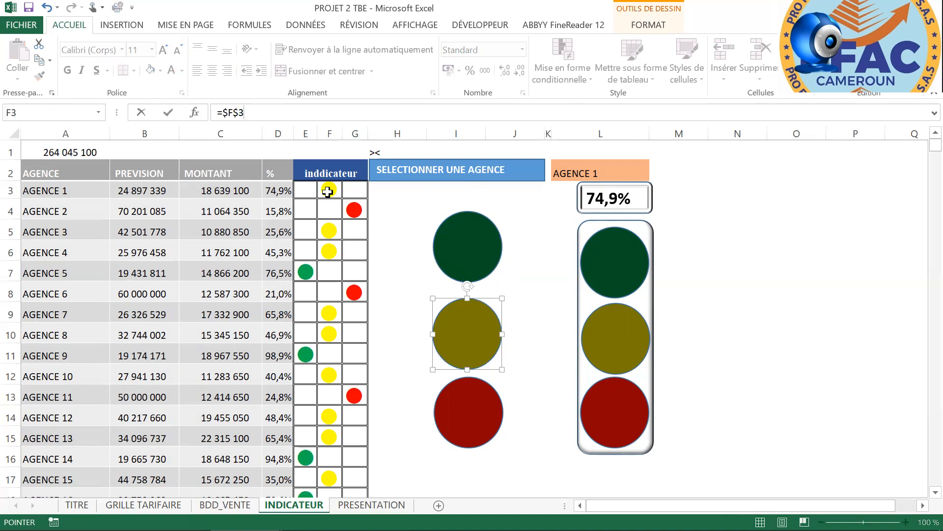
key("Return")
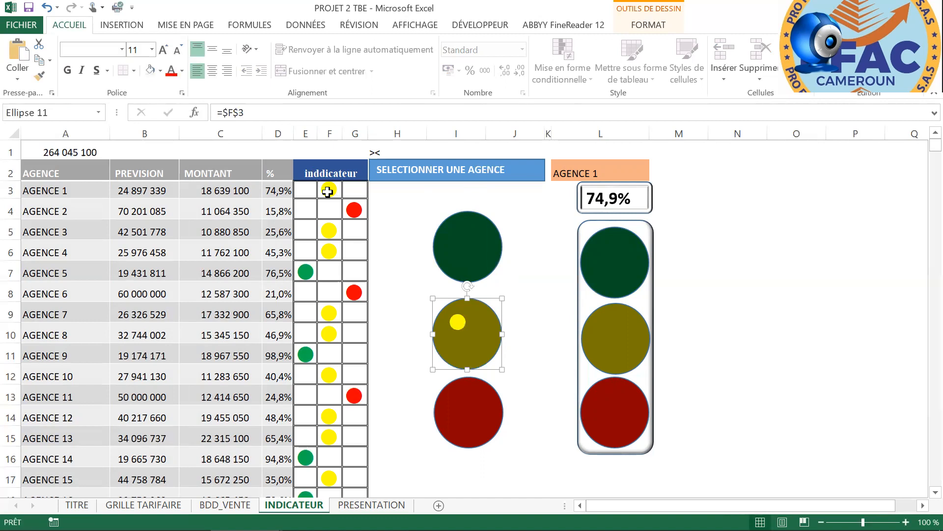
- Link the text of the separate red circle to cell G3 with the formula =$G$3
left_click(453, 411)
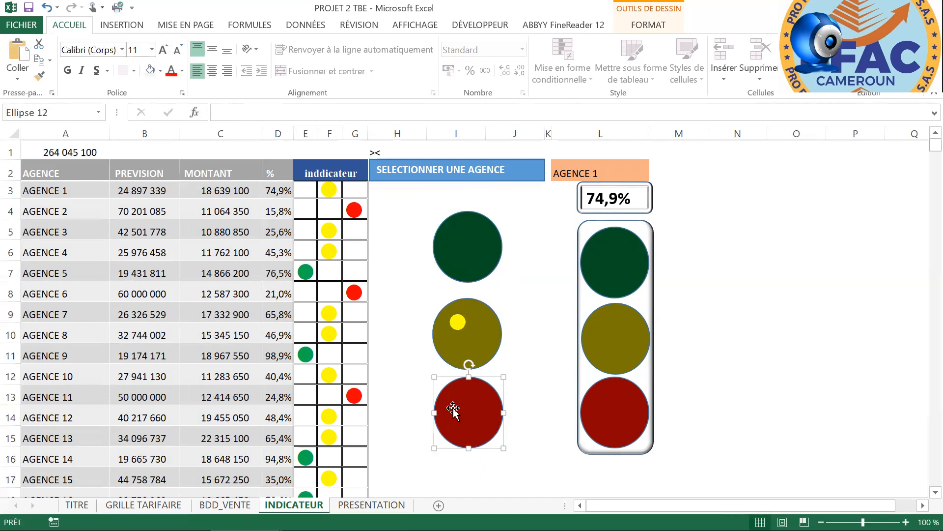
left_click(234, 114)
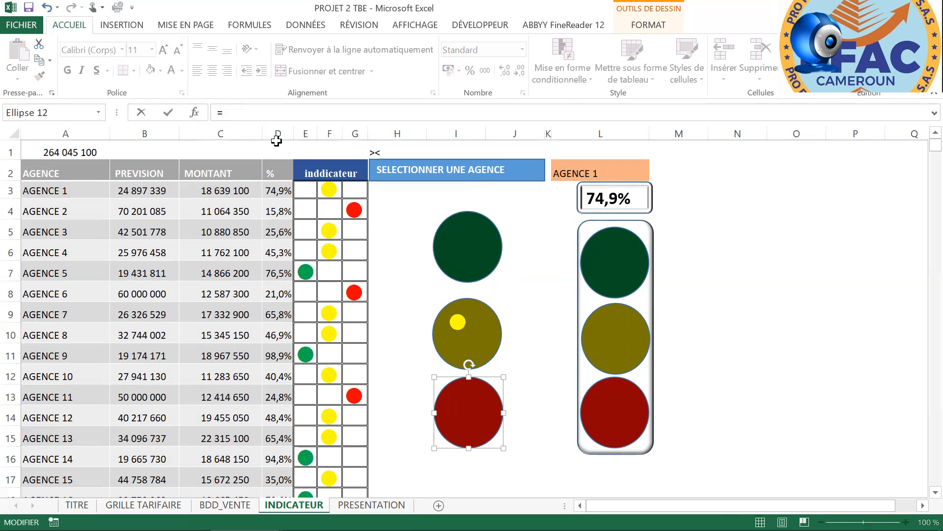
left_click(354, 192)
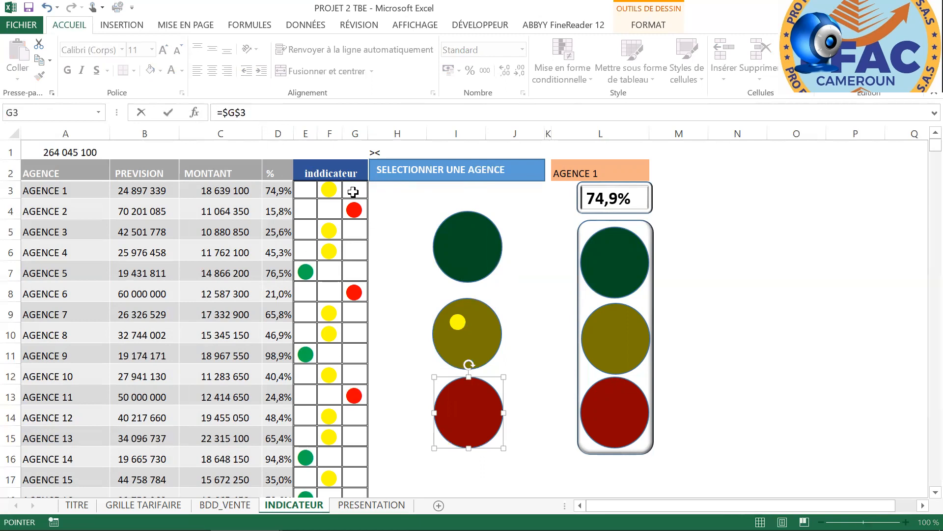
key("Return")
left_click(548, 350)
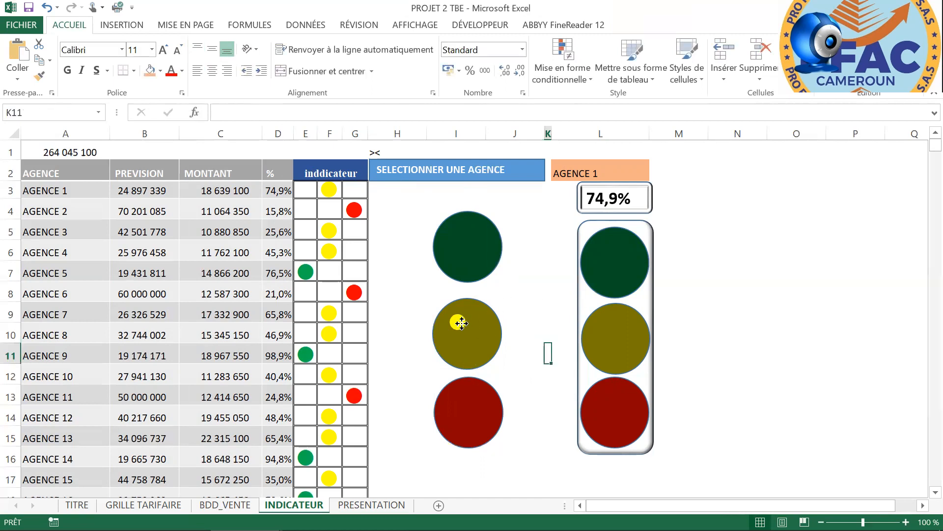
- Set the separate yellow circle's linked text to 48 points and enlarge the shape until the whole dot fits inside
left_click(446, 310)
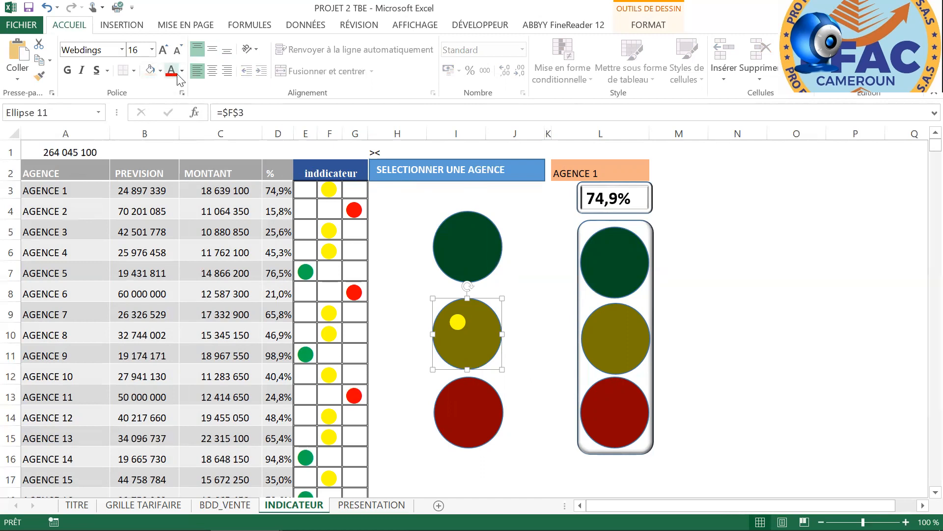
left_click(166, 49)
left_click(166, 50)
left_click(166, 50)
left_click(167, 49)
left_click(167, 49)
left_click(166, 50)
left_click(166, 50)
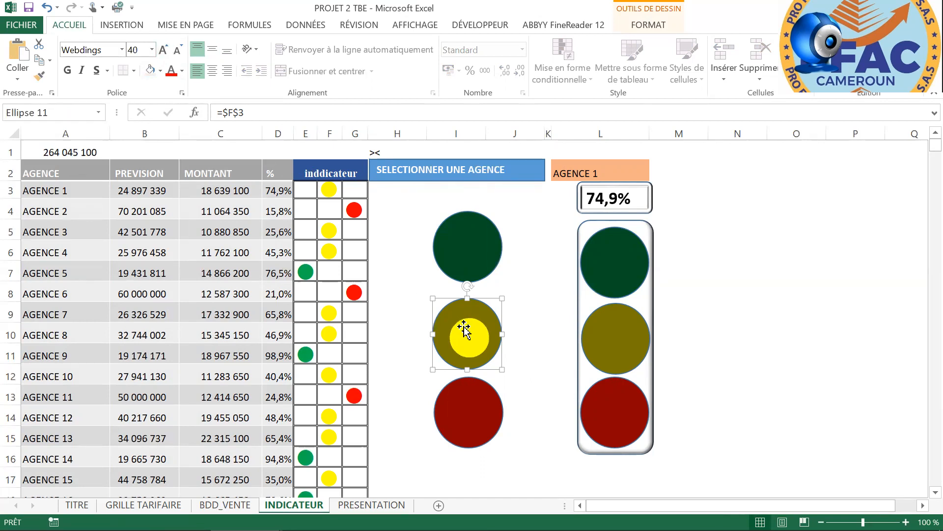
left_click(166, 49)
left_click(166, 49)
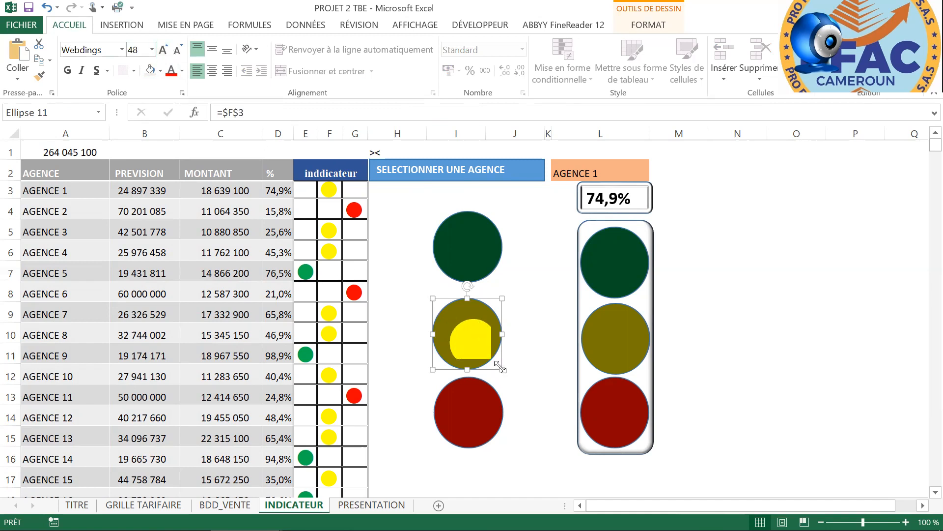
left_click_drag(501, 370, 522, 392)
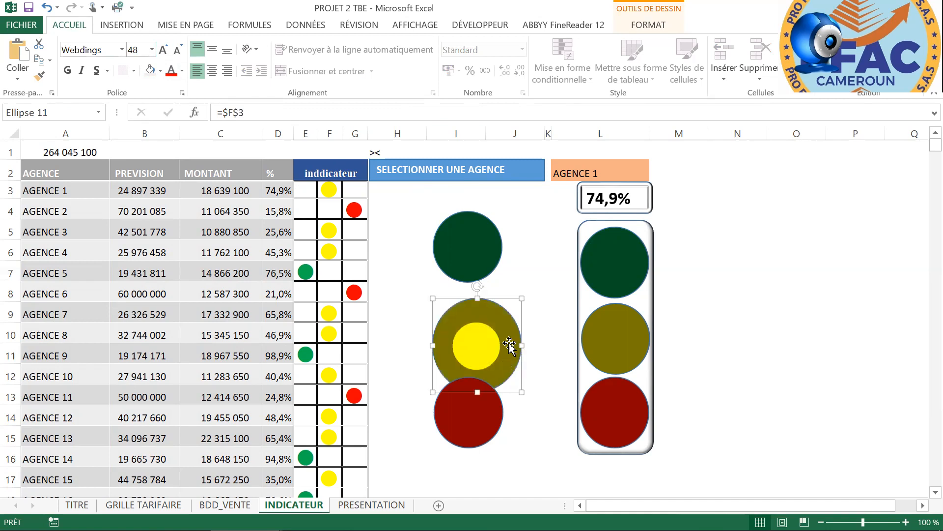
- Remove the fill and the outline from the separate yellow circle so only its linked dot remains
right_click(480, 310)
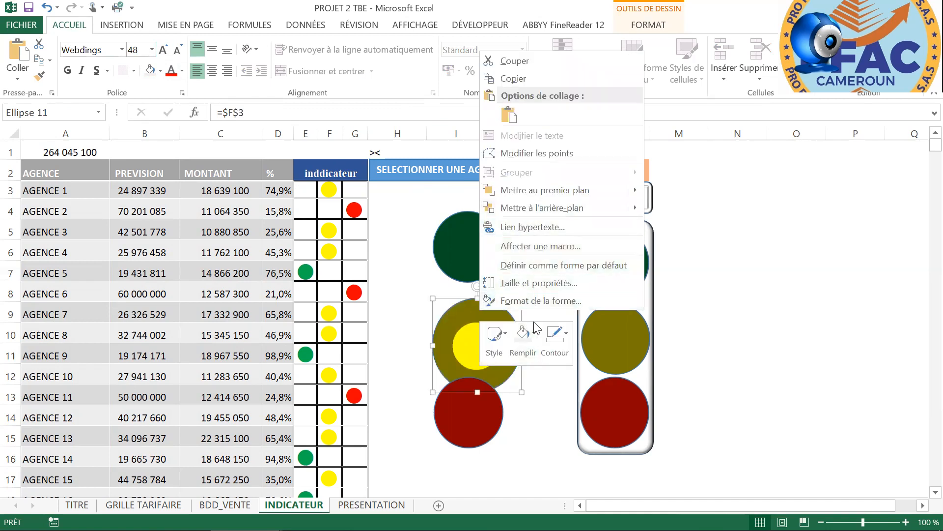
left_click(532, 333)
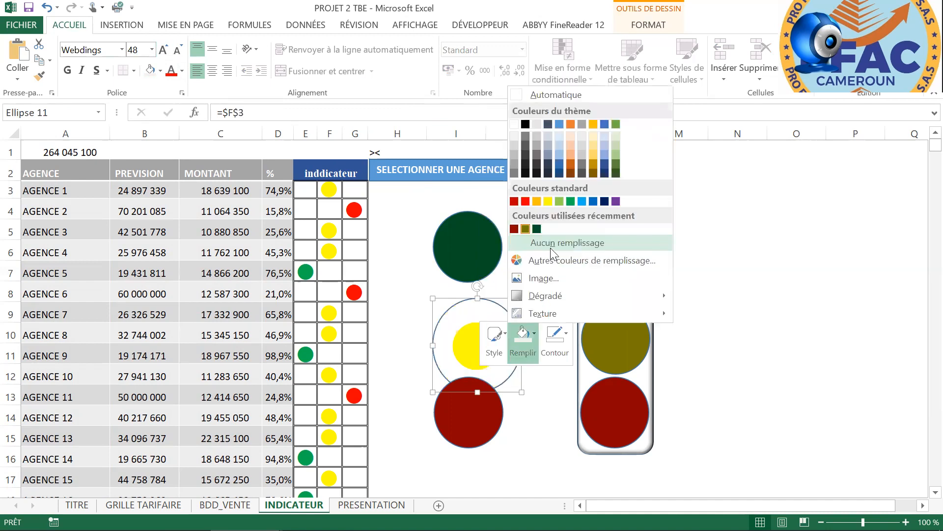
left_click(550, 248)
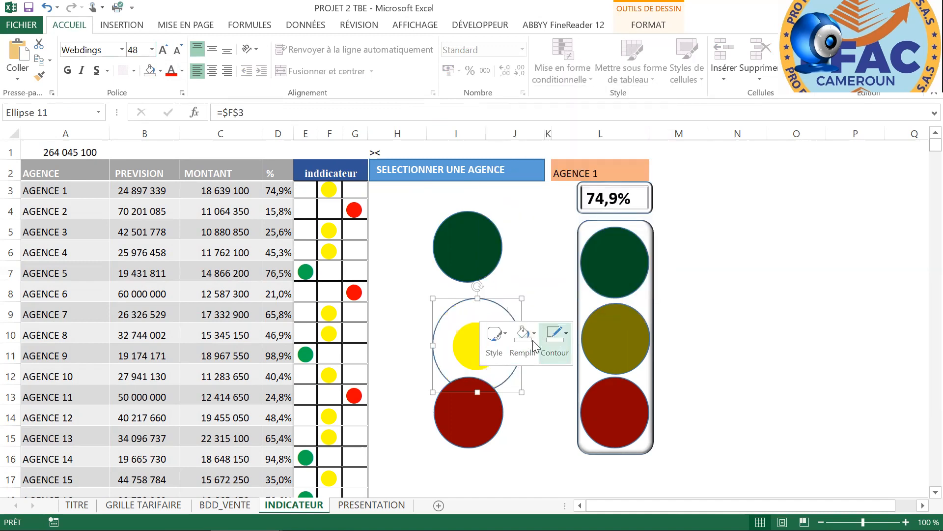
left_click(555, 339)
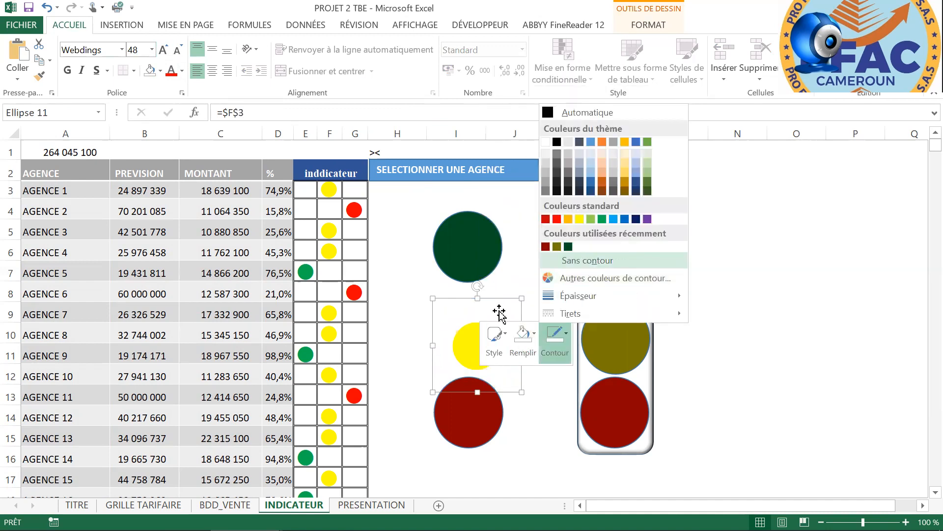
left_click(546, 259)
- Move the linked yellow dot onto the traffic light's middle lamp and set its font size to 66 points
left_click_drag(499, 310, 637, 289)
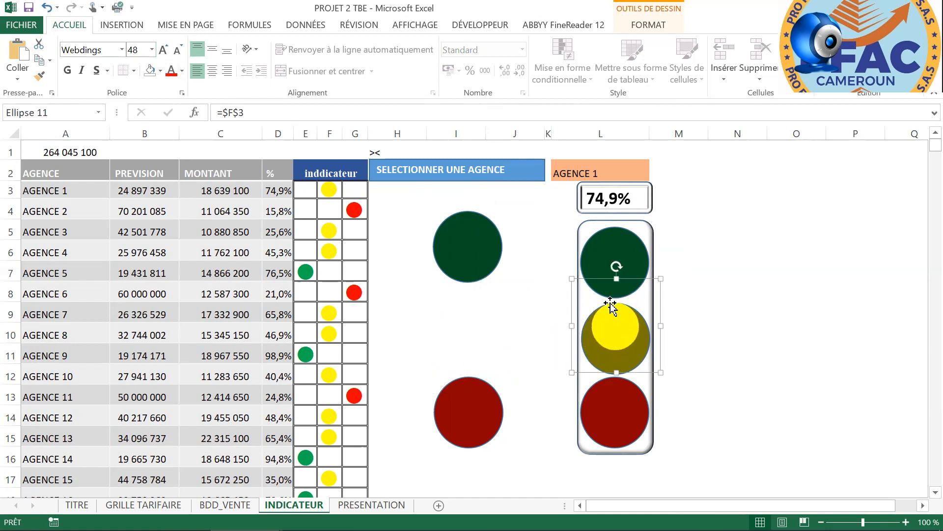
left_click(164, 50)
left_click(164, 50)
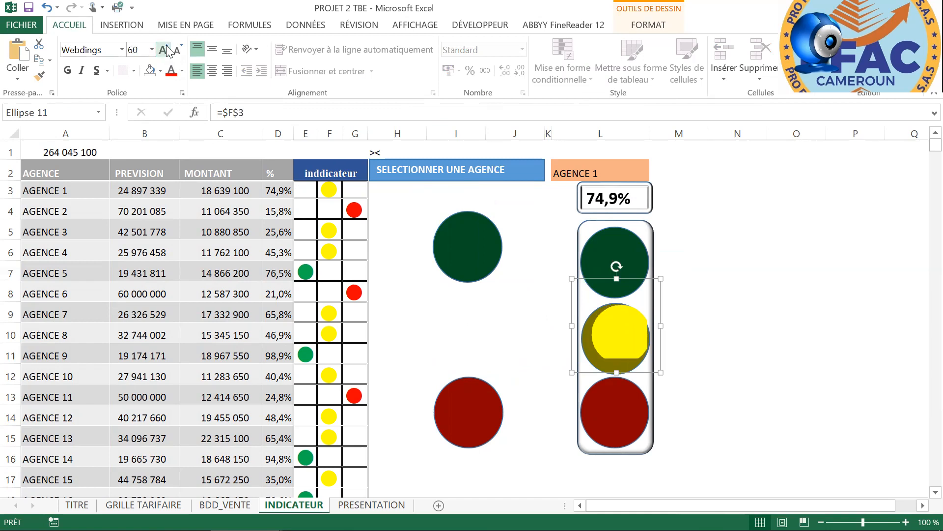
left_click(164, 50)
- Enlarge the yellow dot's transparent shape, set its font size to 72 points and align it over the middle lamp
mouse_move(601, 292)
left_mouse_down()
mouse_move(592, 289)
mouse_move(606, 292)
left_mouse_up()
left_click(604, 334)
left_click(609, 331)
left_click_drag(608, 331, 557, 313)
left_click_drag(600, 338, 638, 366)
left_click_drag(584, 320, 634, 344)
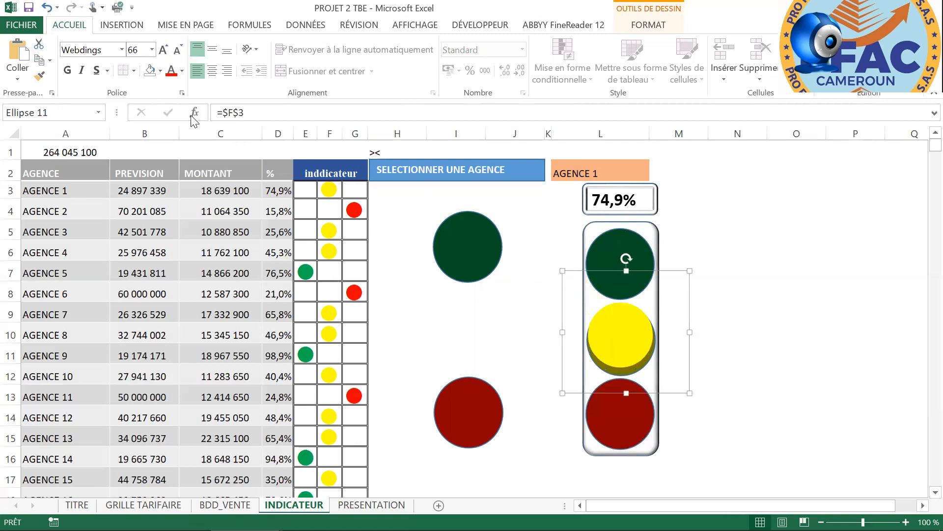
left_click(163, 49)
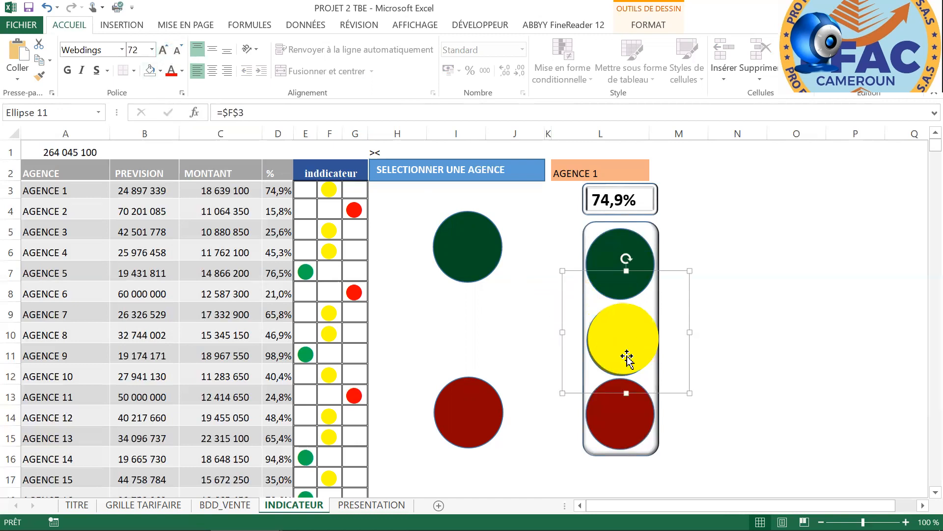
left_click_drag(633, 340, 632, 341)
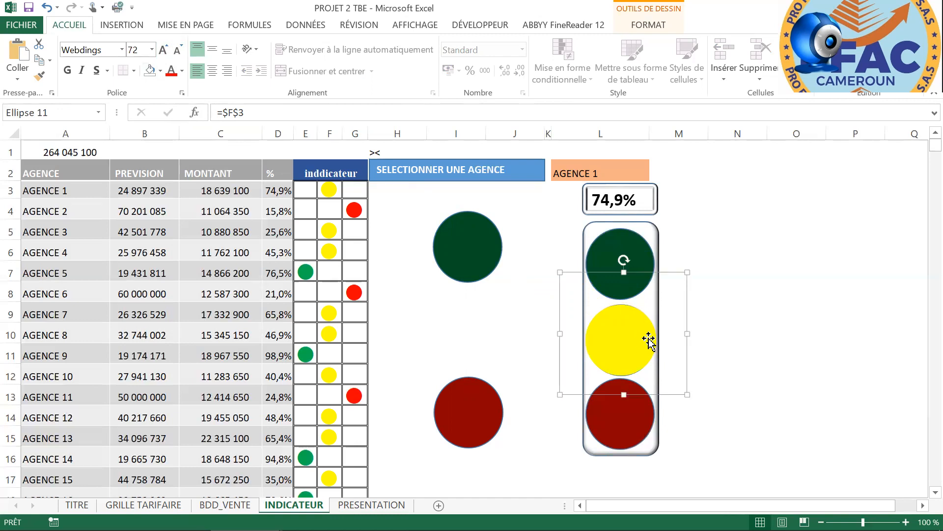
- Widen the traffic-light group slightly, lower its upper edge and realign the yellow dot with the middle lamp
left_click(658, 234)
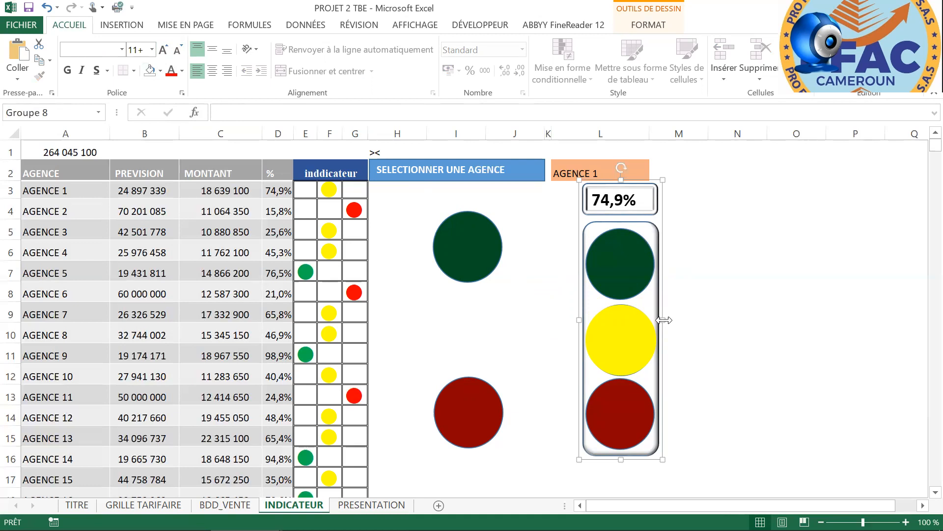
left_click_drag(665, 321, 661, 320)
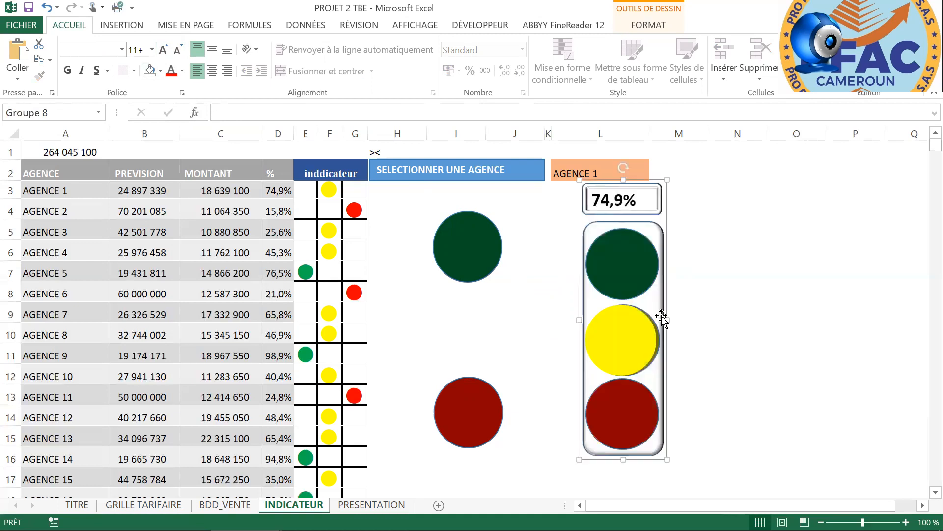
left_click_drag(624, 181, 624, 186)
left_click(631, 344)
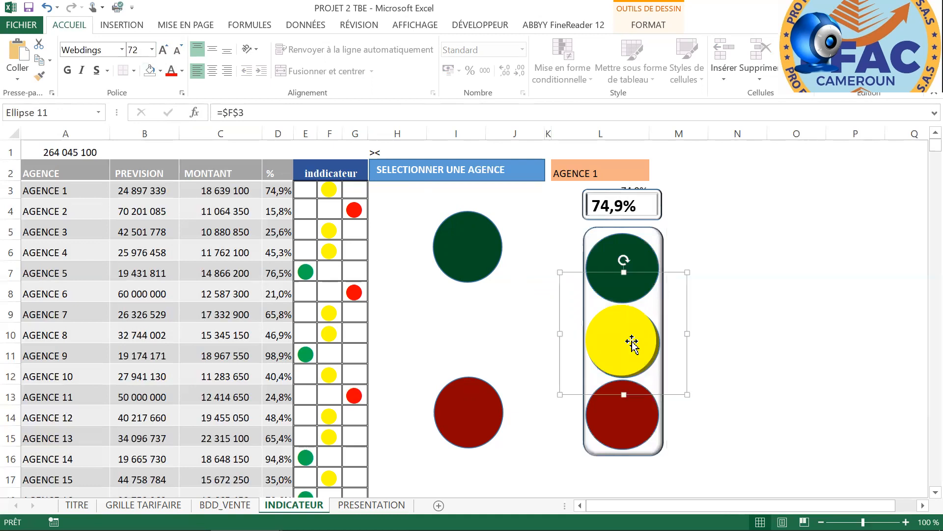
left_click_drag(632, 344, 632, 342)
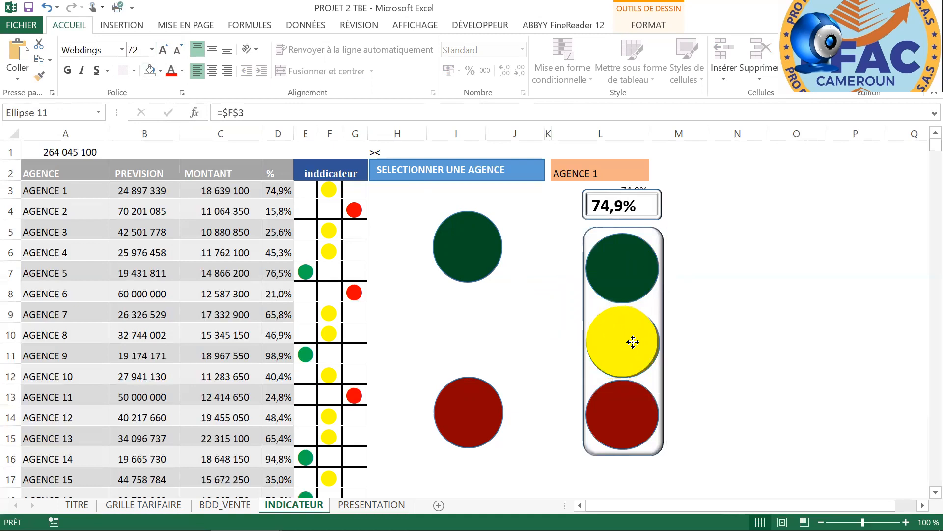
- Raise the traffic-light group's upper edge, trim its width slightly and reposition the yellow dot on the middle lamp
left_click(652, 239)
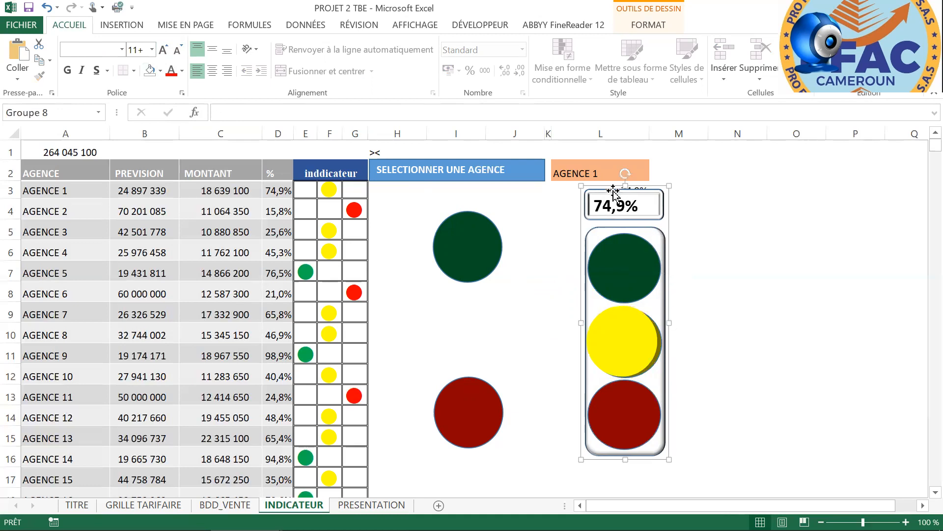
left_click_drag(623, 188, 624, 180)
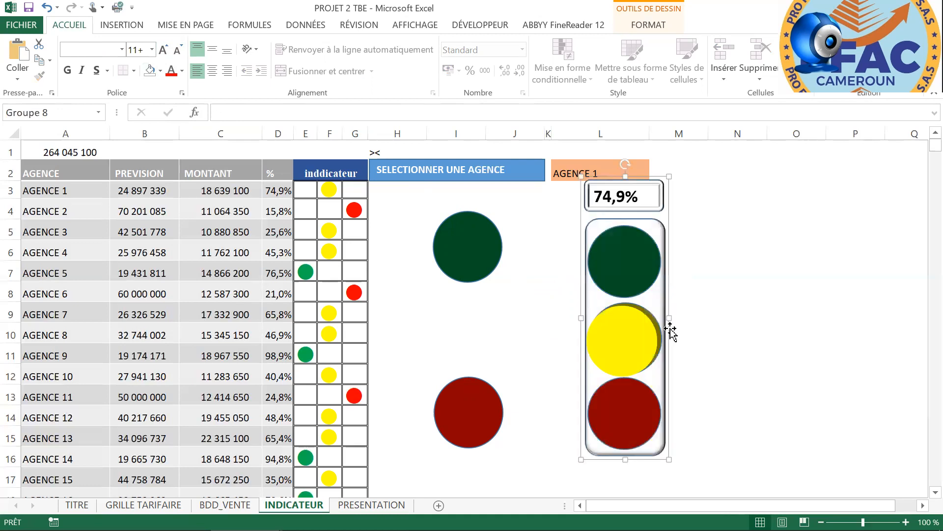
left_click_drag(663, 317, 661, 319)
left_click(631, 334)
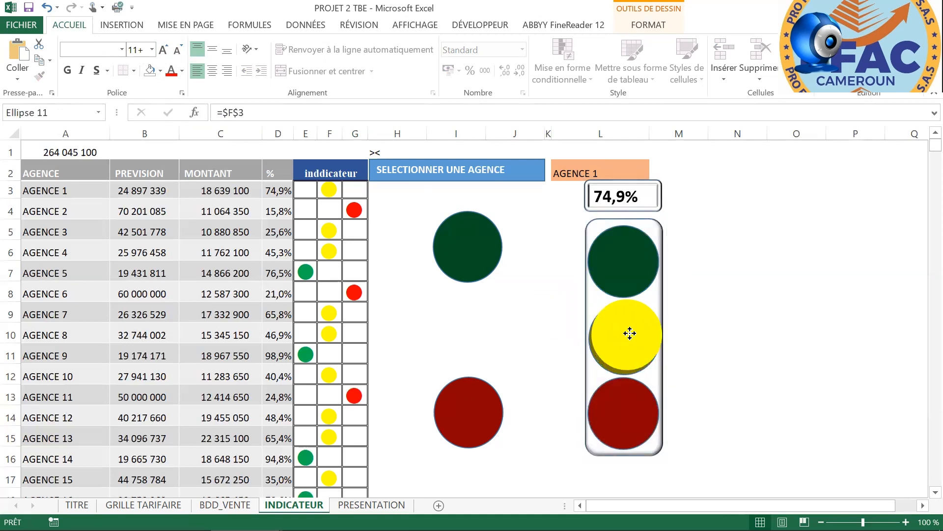
- Set the yellow dot's font size to 80 points, then resize and reposition its shape to cover the middle lamp
left_click(165, 50)
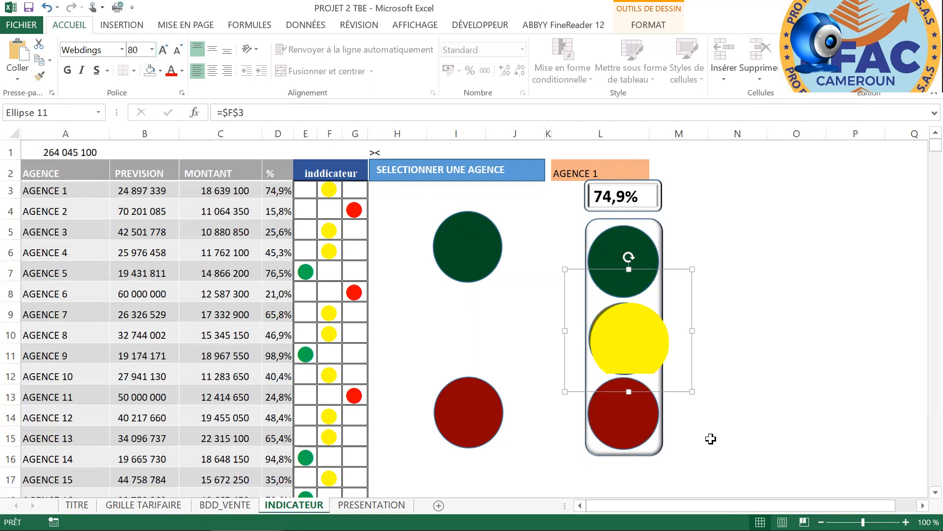
left_click_drag(692, 394, 683, 396)
mouse_move(624, 346)
left_mouse_down()
mouse_move(614, 330)
mouse_move(619, 338)
left_mouse_up()
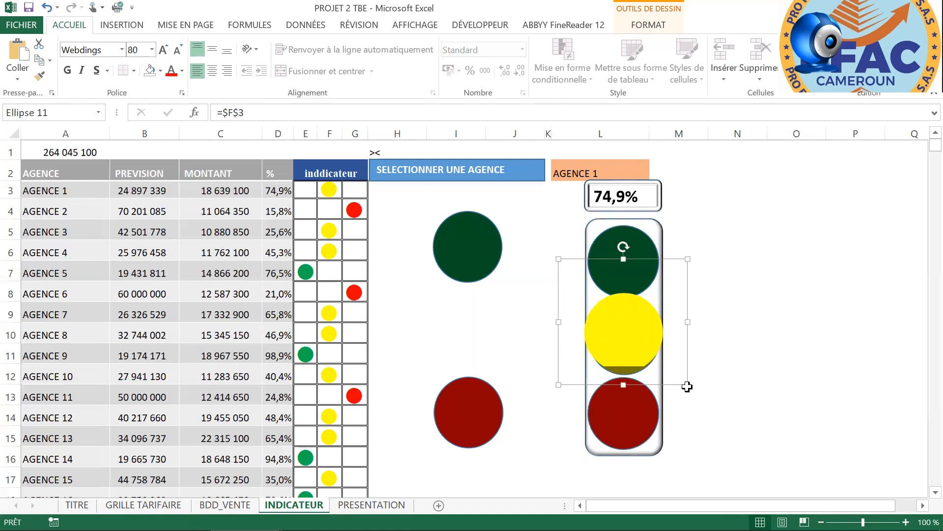
left_click_drag(689, 385, 695, 393)
left_click_drag(628, 336, 630, 340)
- Stretch the traffic-light group downward and widen it so the middle lamp matches the yellow dot's size
left_click(657, 437)
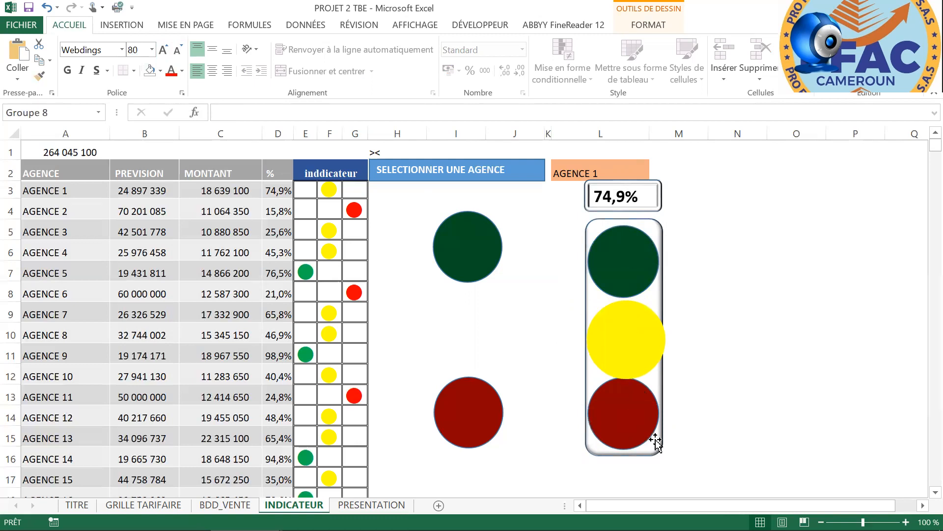
left_click_drag(627, 461, 627, 461)
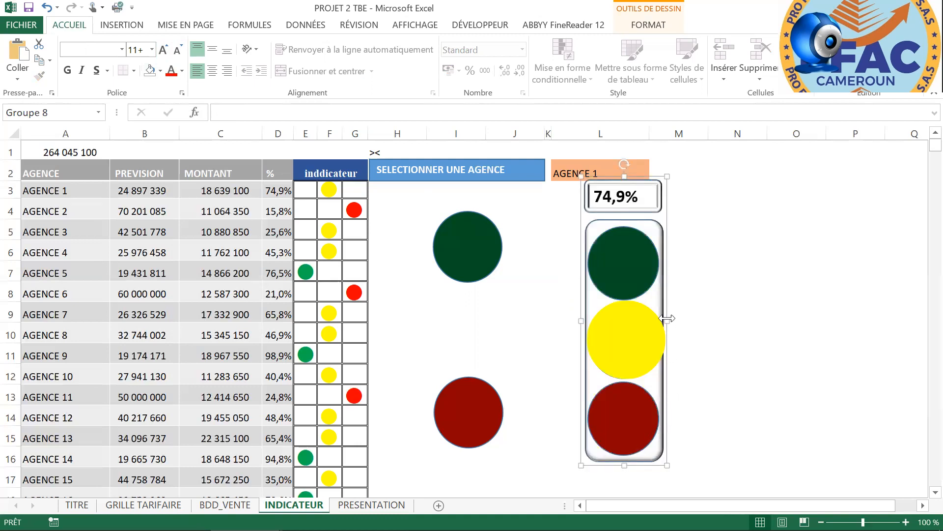
left_click_drag(668, 319, 639, 344)
left_click(637, 343)
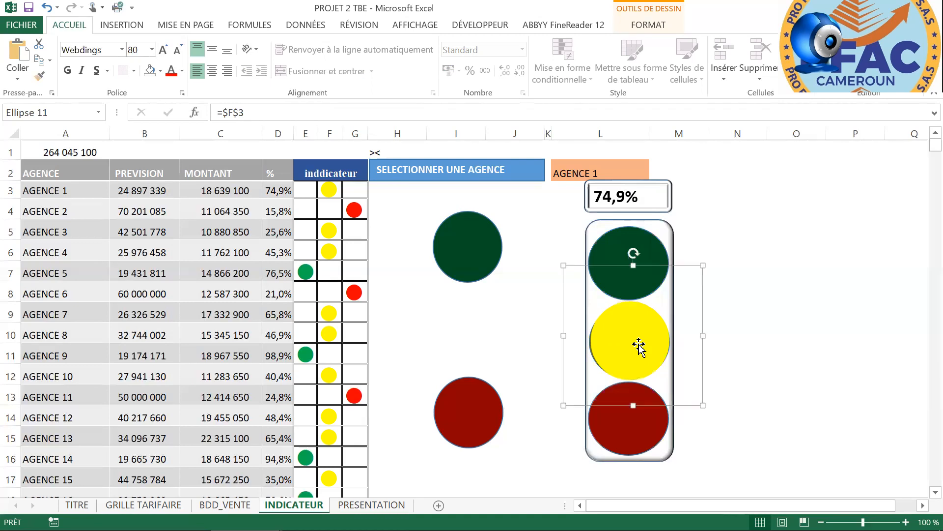
- Trim both sides of the traffic-light group slightly so the middle lamp lines up with the yellow dot
left_click(672, 443)
left_click_drag(583, 464, 588, 460)
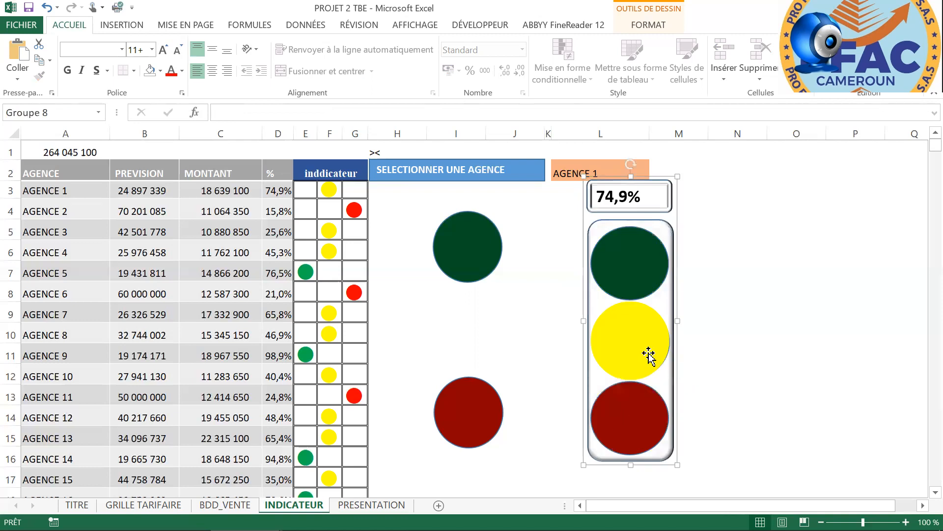
left_click(645, 351)
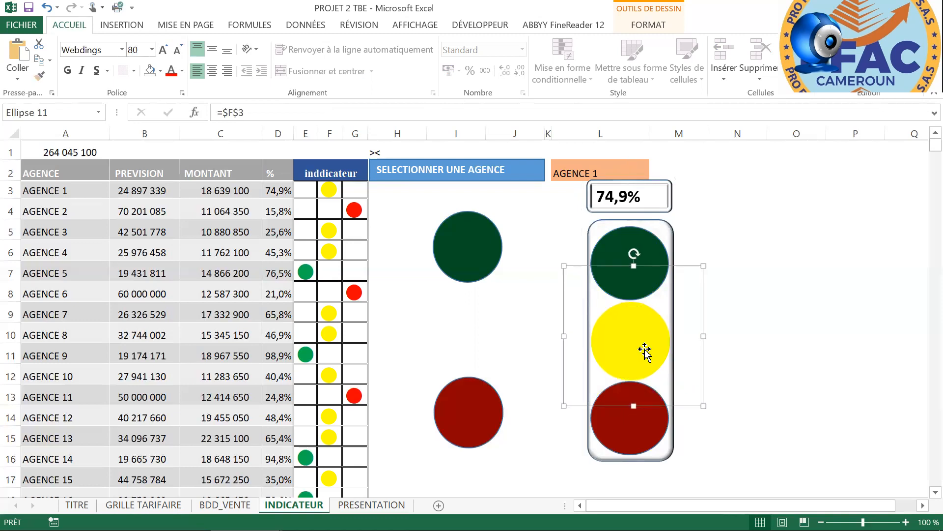
left_click(668, 451)
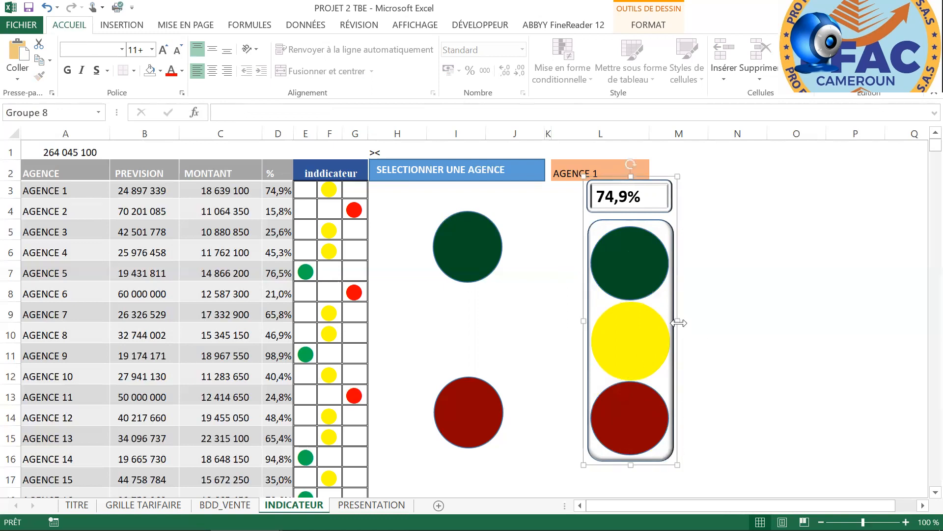
left_click_drag(676, 320, 672, 320)
left_click(770, 330)
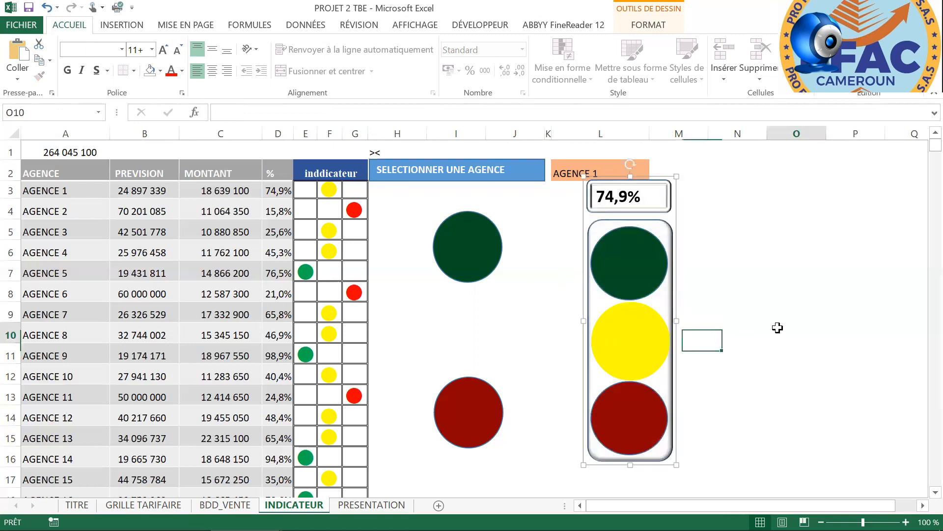
- Lengthen the traffic-light group downward and nudge the yellow dot down until it is centered on the middle lamp
left_click(646, 463)
left_click_drag(628, 466, 631, 472)
left_click(637, 338)
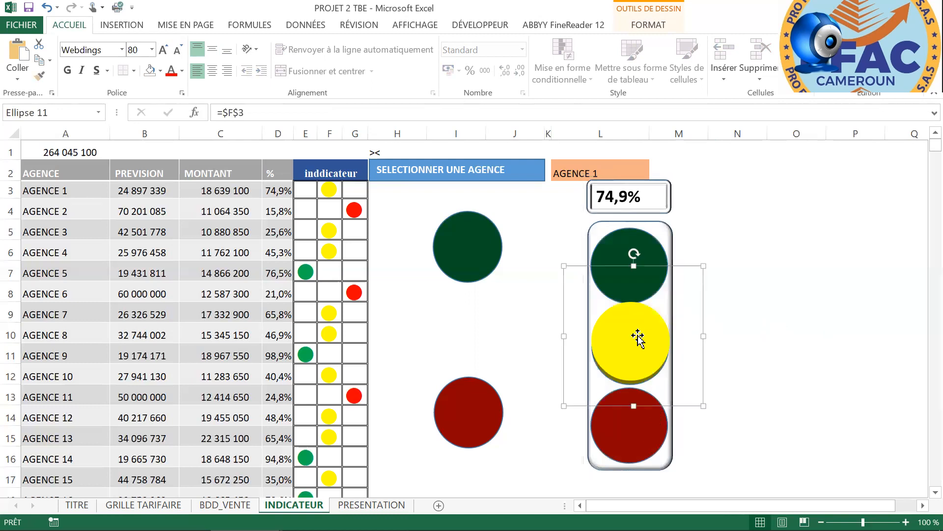
key("Down")
key("Down")
key("Down")
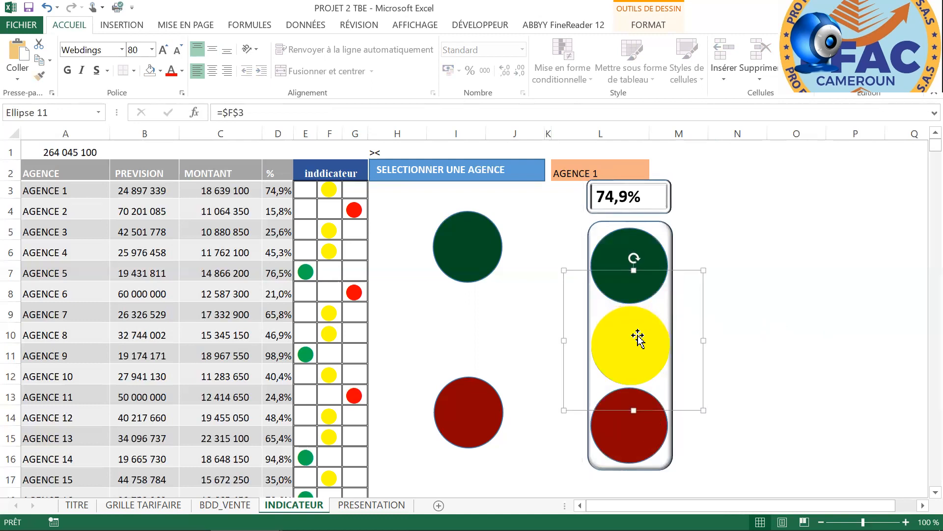
- Nudge the yellow dot slightly to fine-tune its alignment with the middle lamp
key("Left")
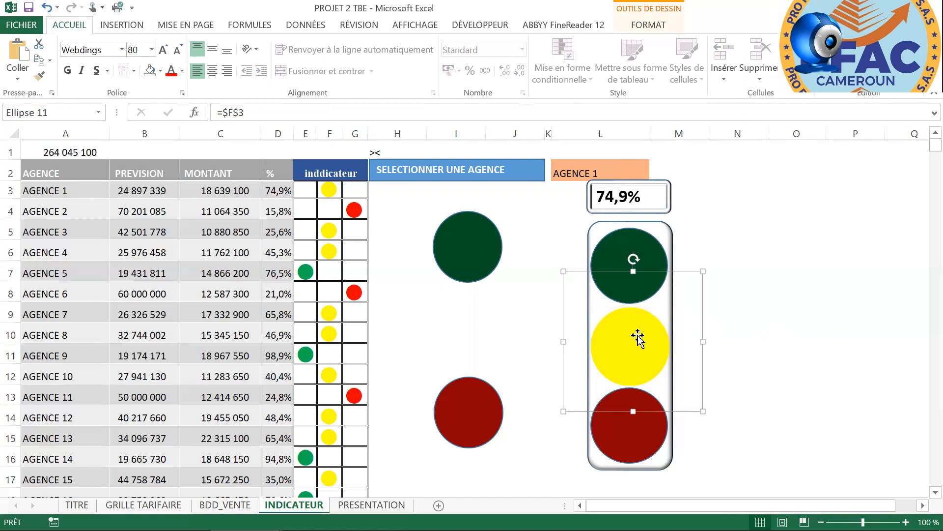
left_click(756, 349)
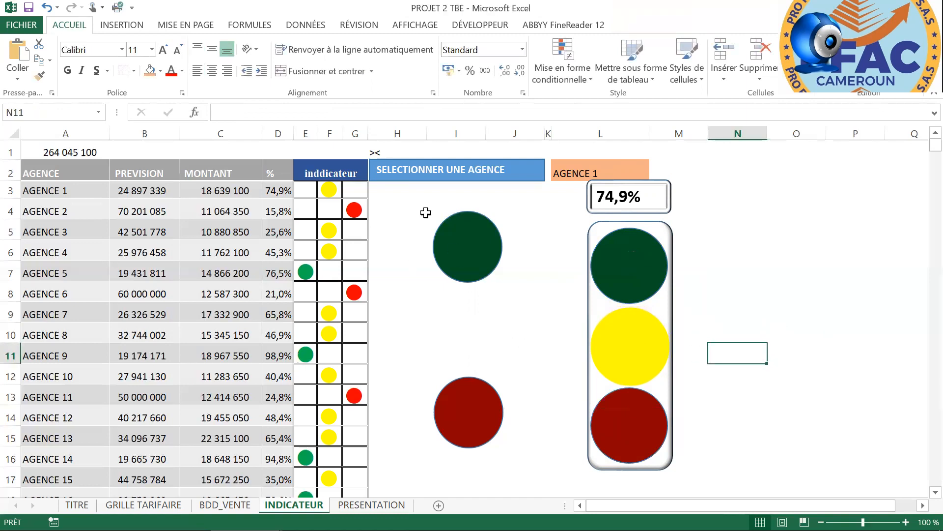
- Choose AGENCE 5 as the selected agency in cell L2
left_click(466, 244)
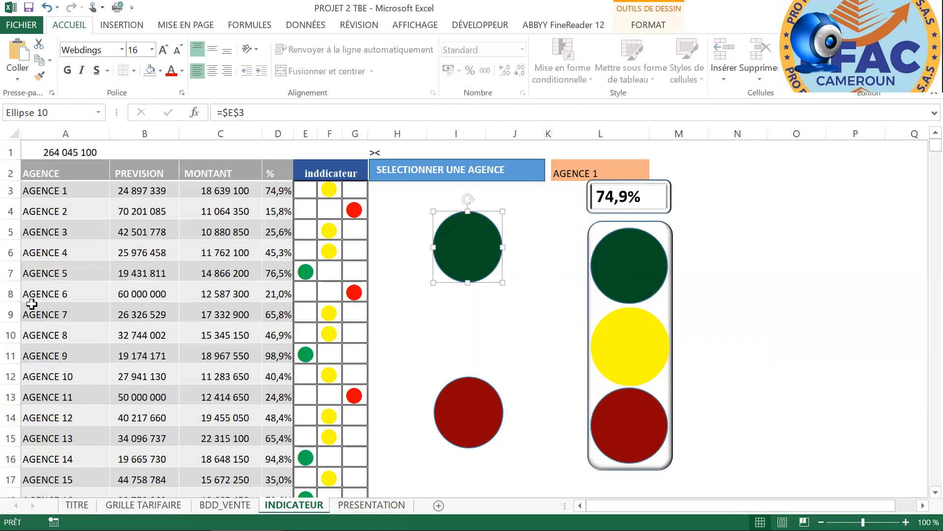
left_click(29, 270)
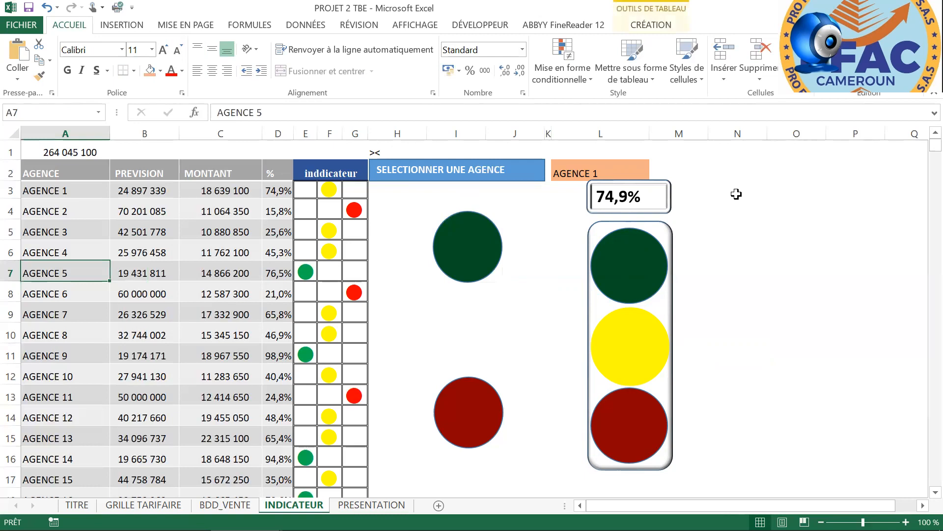
left_click(591, 172)
left_click(656, 175)
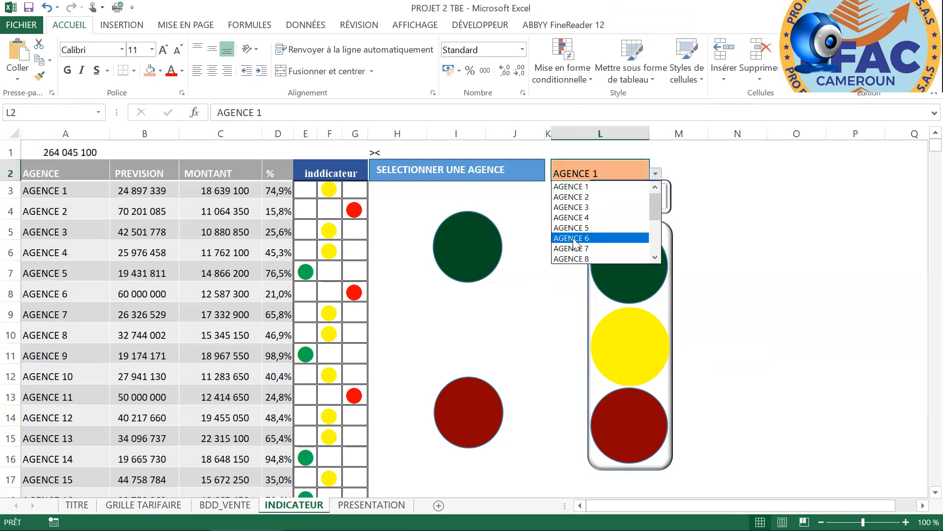
key("Escape")
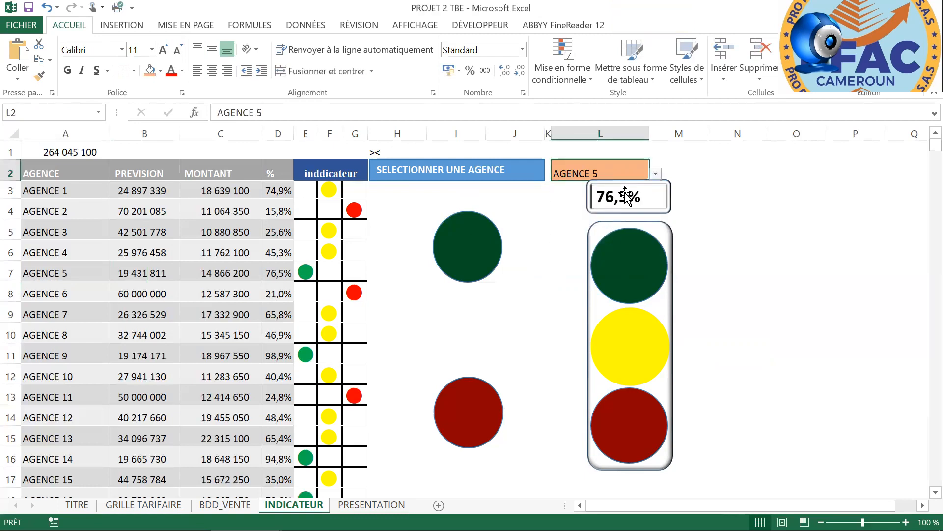
- Check which cell the separate green circle is linked to against AGENCE 5's green indicator
left_click(305, 270)
left_click(460, 250)
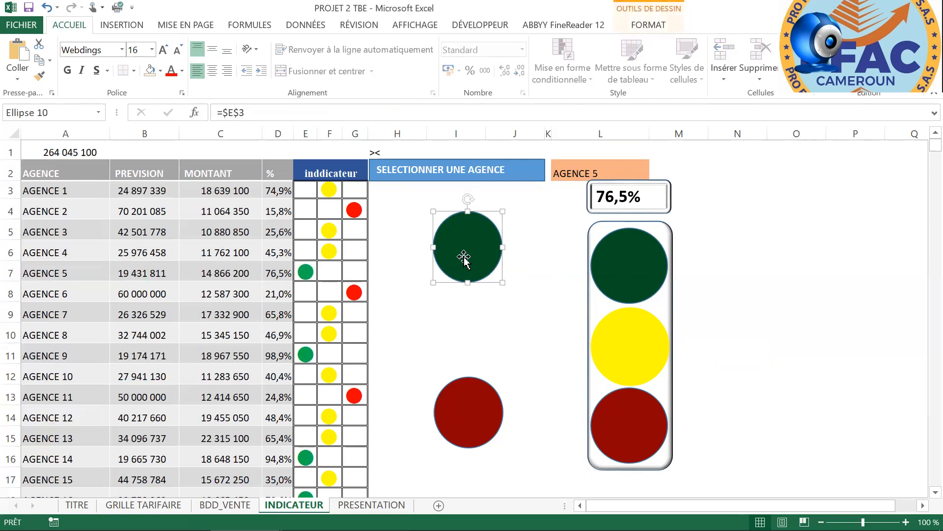
left_click(582, 171)
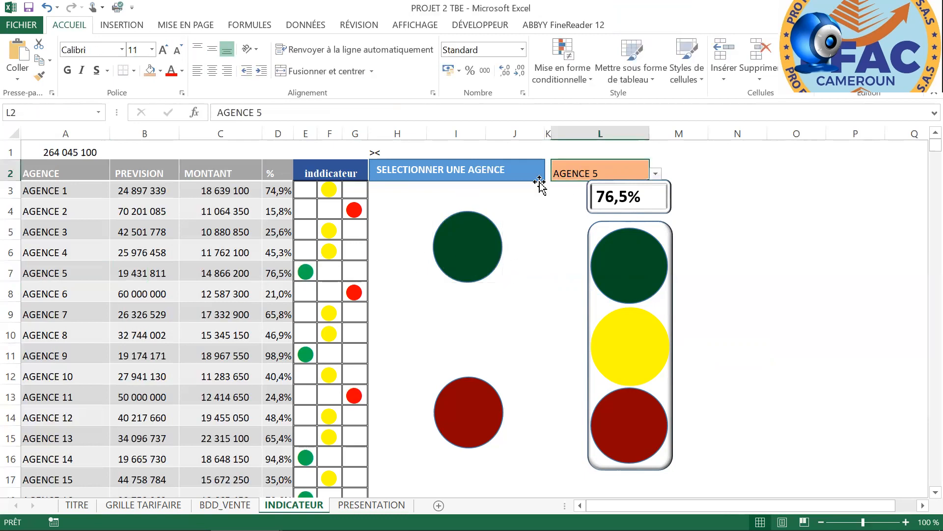
left_click(442, 253)
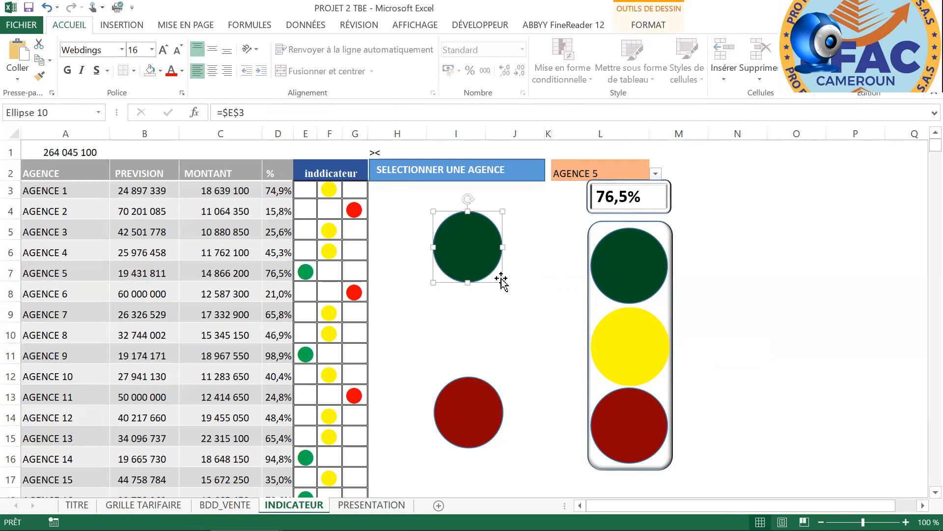
- Move the traffic-light group down to uncover cell L3, and place the yellow dot back over its middle lamp
left_click(654, 211)
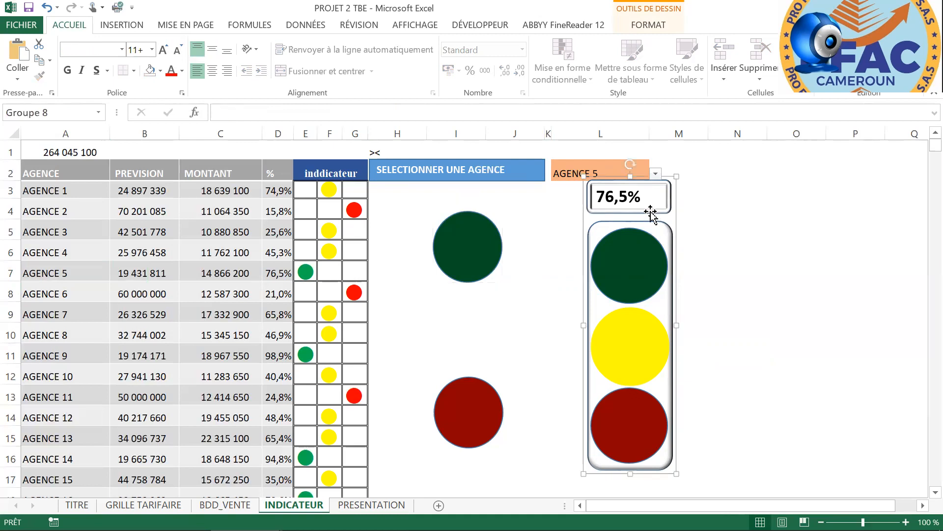
left_click_drag(652, 213, 663, 247)
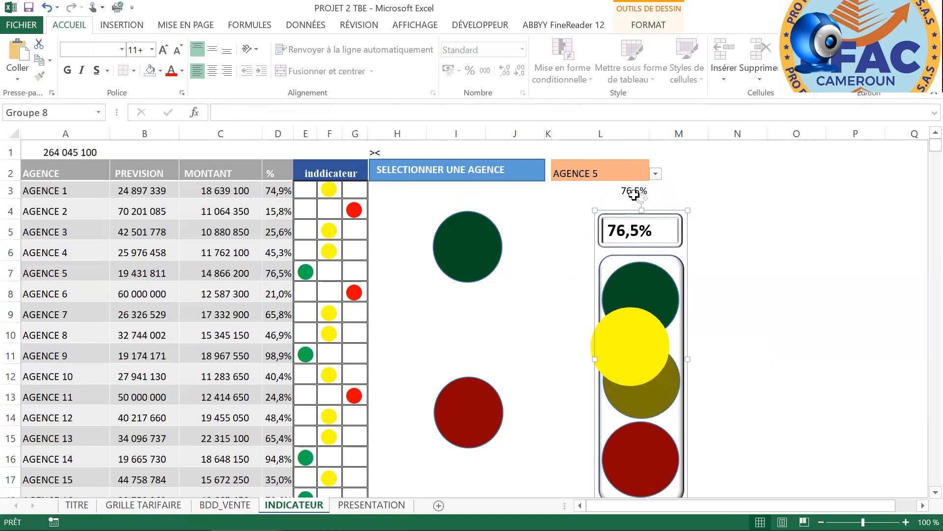
left_click(625, 354)
left_click_drag(625, 354, 638, 386)
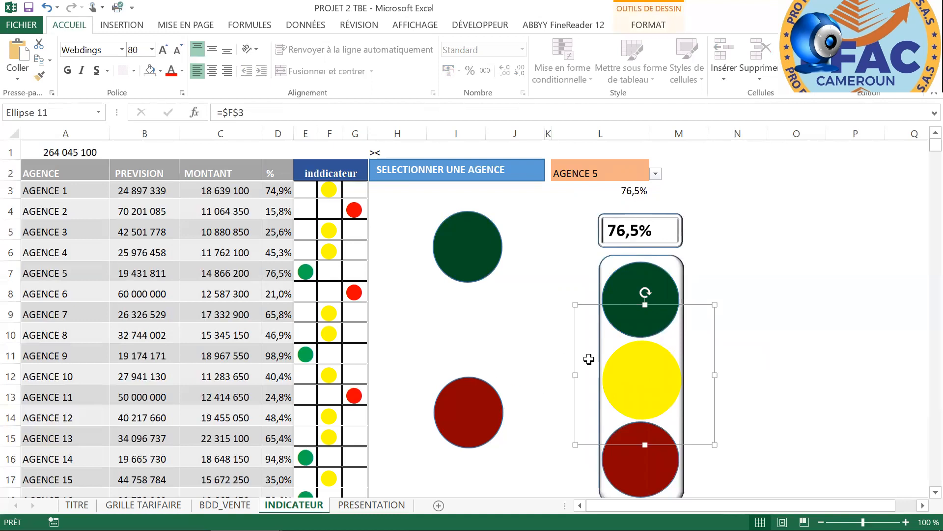
- Check the yellow dot's cell link, and change the green indicator formula in E3 to test L3>=0,75 instead of the table's percentage
left_click(233, 112)
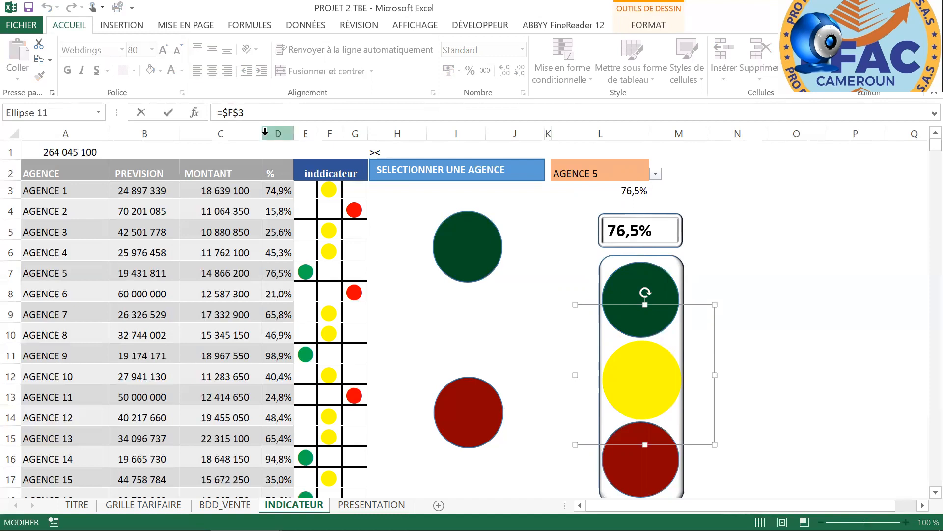
key("Return")
left_click(298, 187)
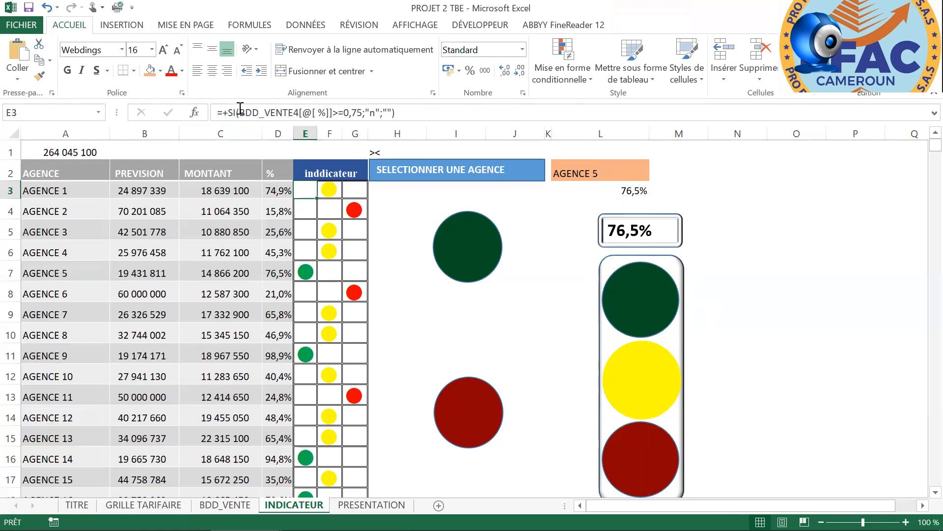
left_click(334, 116)
type(">")
left_click_drag(332, 116, 237, 111)
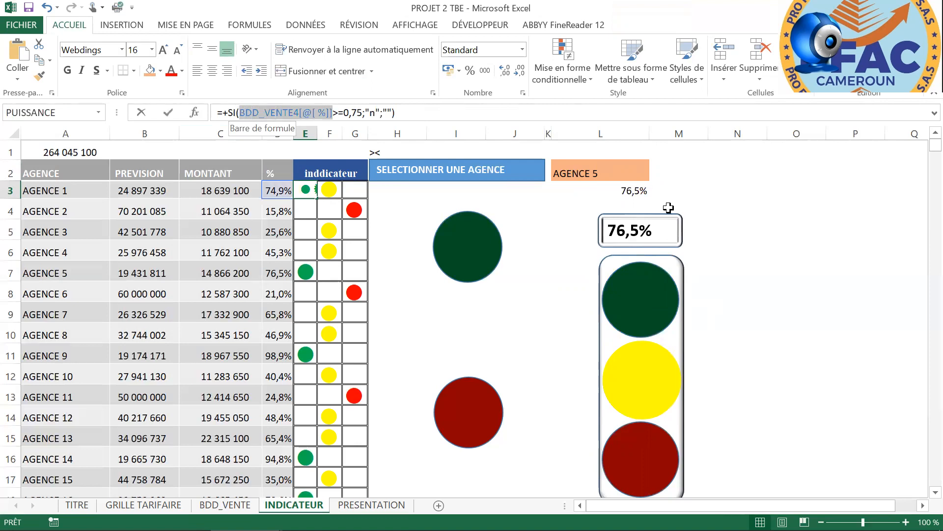
left_click(633, 191)
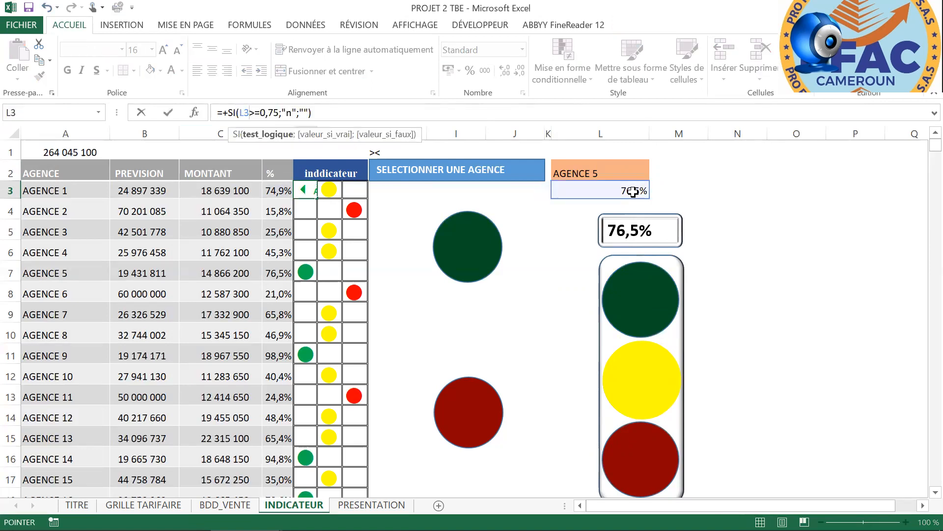
key("Escape")
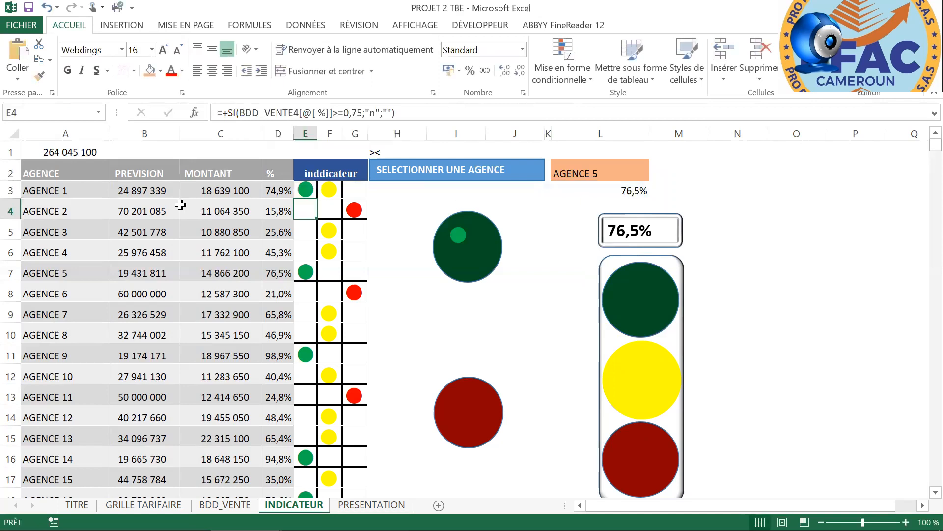
- Replace both table references in the yellow indicator formula in F3 so it tests L3>=0,25 and L3<0,75
left_click(328, 191)
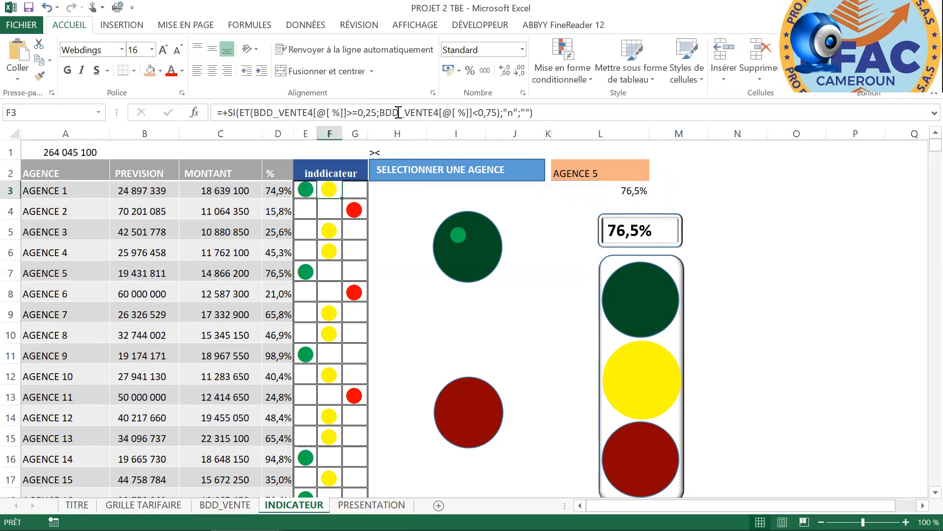
key("F2")
left_click_drag(349, 112, 259, 116)
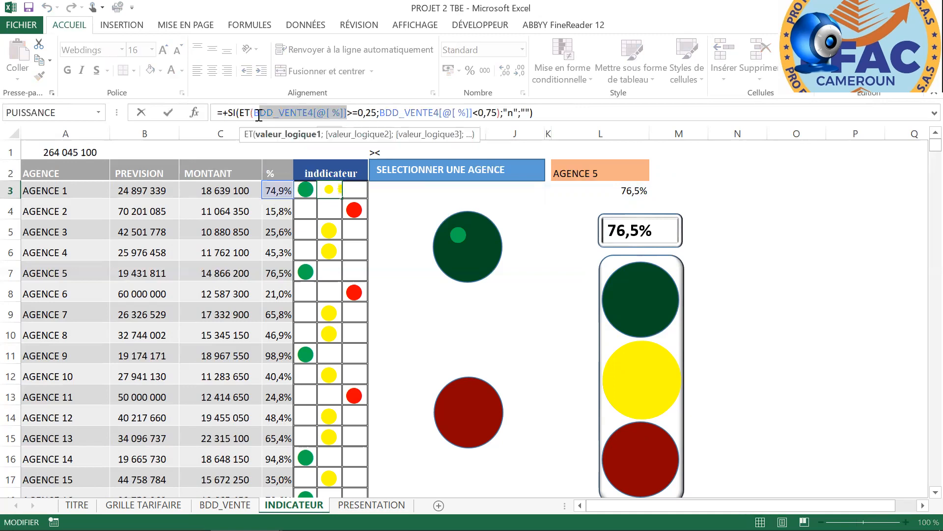
left_click(637, 189)
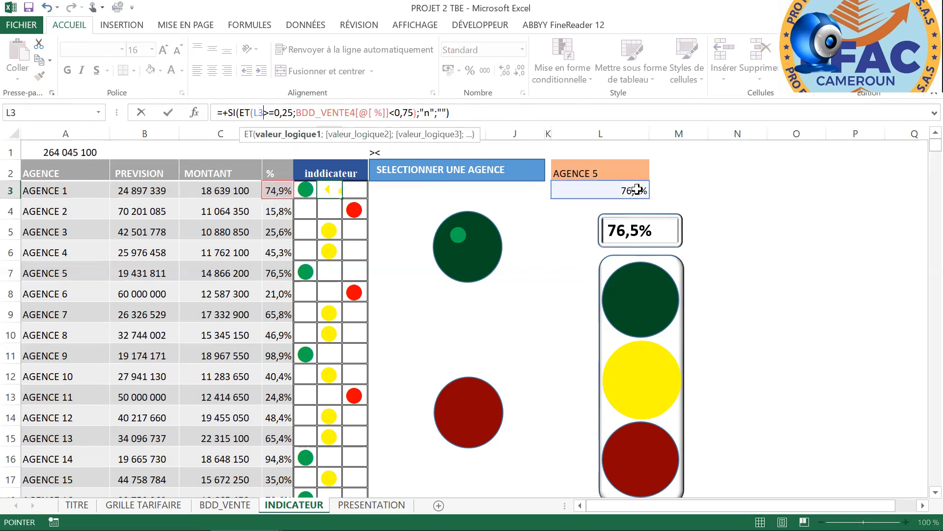
key("Return")
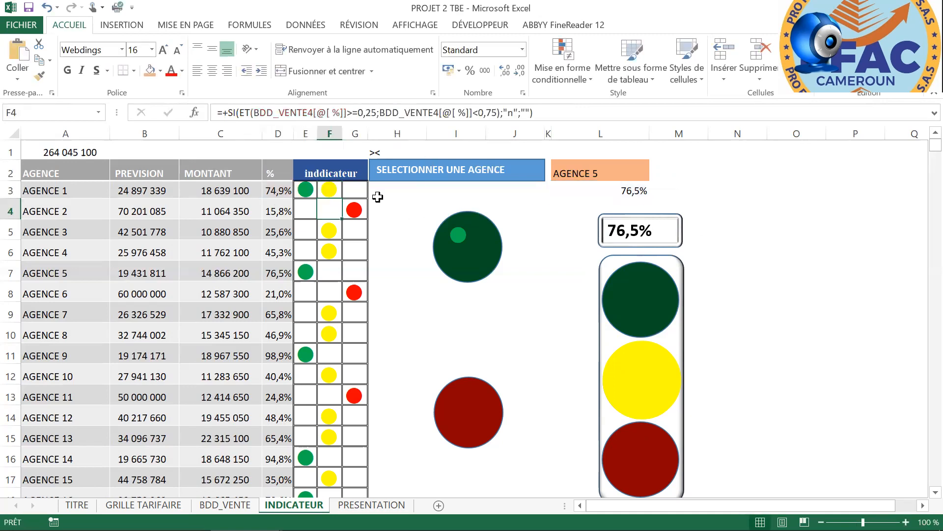
left_click(334, 188)
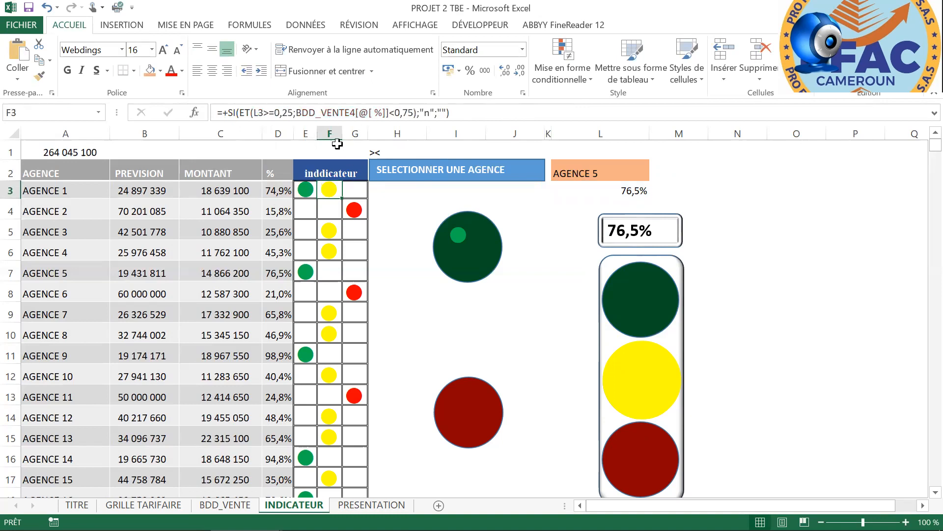
left_click_drag(390, 111, 297, 114)
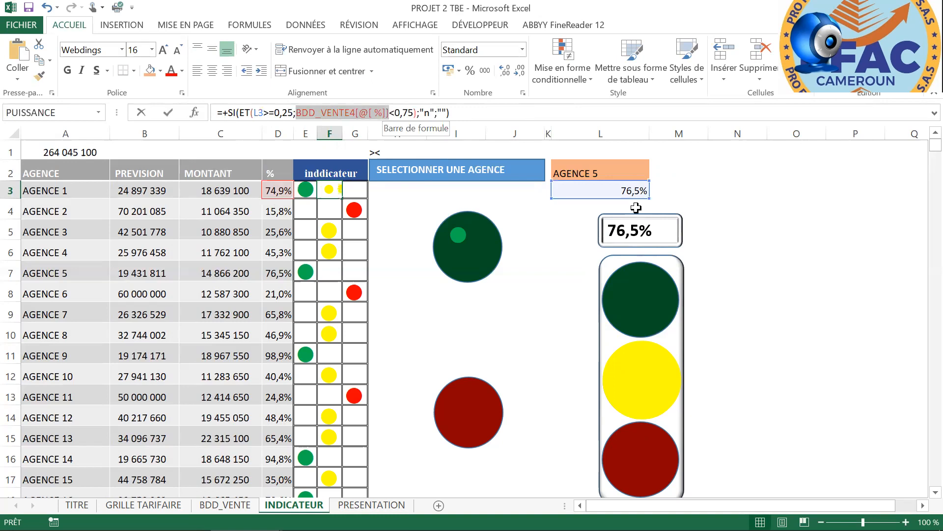
left_click(621, 190)
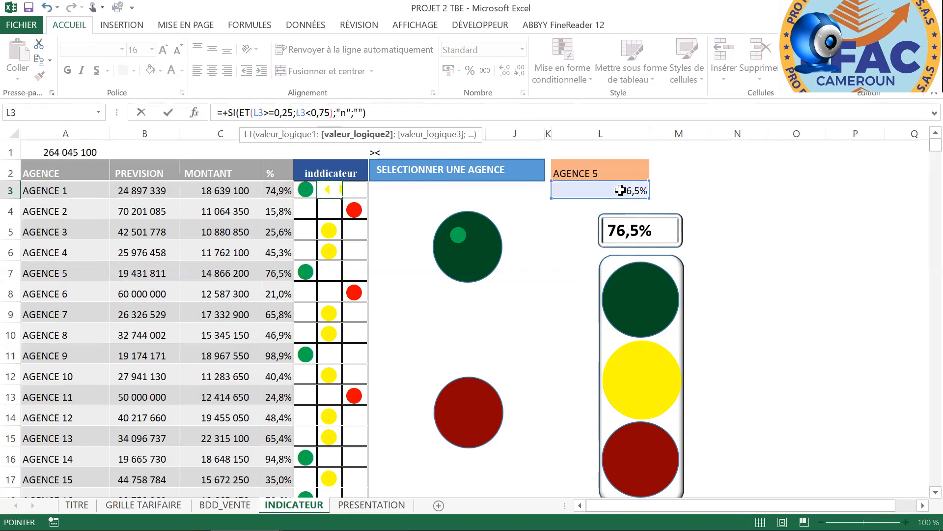
key("Return")
- Change the red indicator formula in G3 to test L3<0,25
left_click(356, 190)
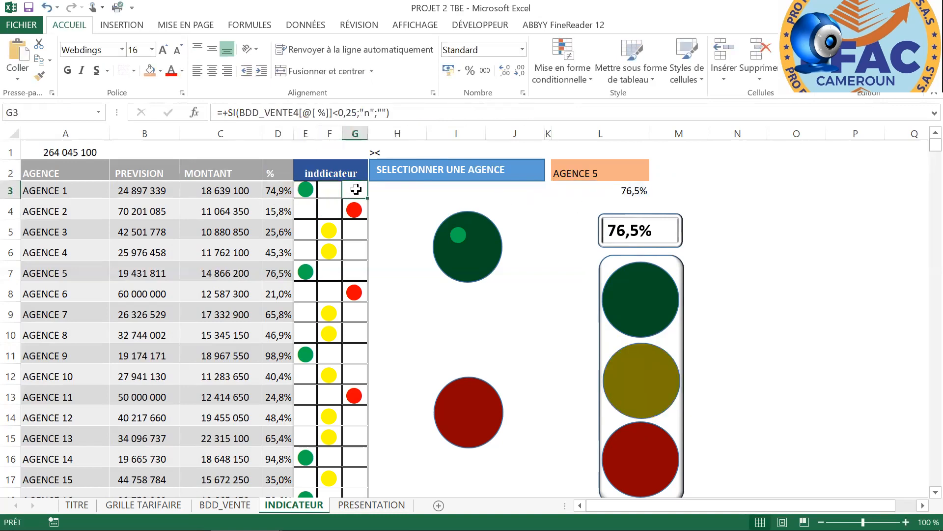
left_click_drag(333, 115, 247, 109)
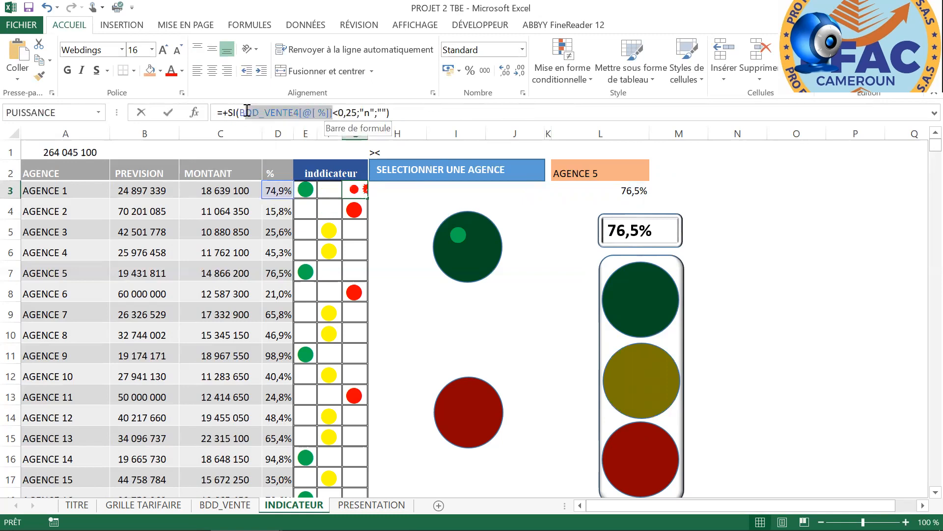
left_click(634, 192)
key("Escape")
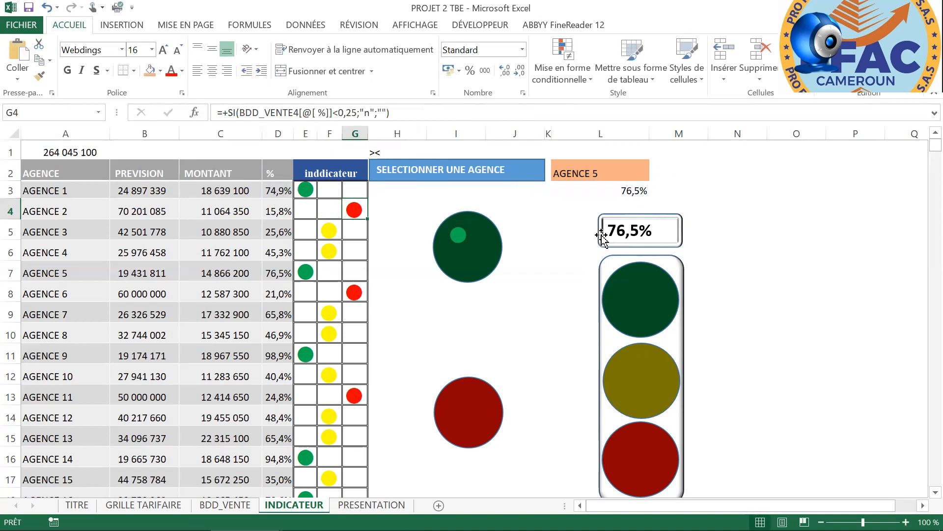
- Remove the fill and outline from the separate green circle so only its linked dot shows
left_click(457, 246)
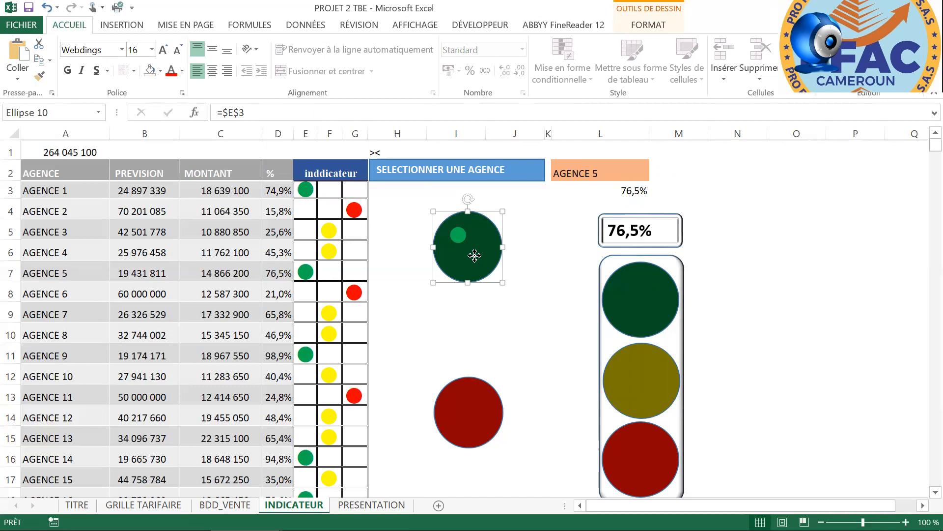
right_click(474, 255)
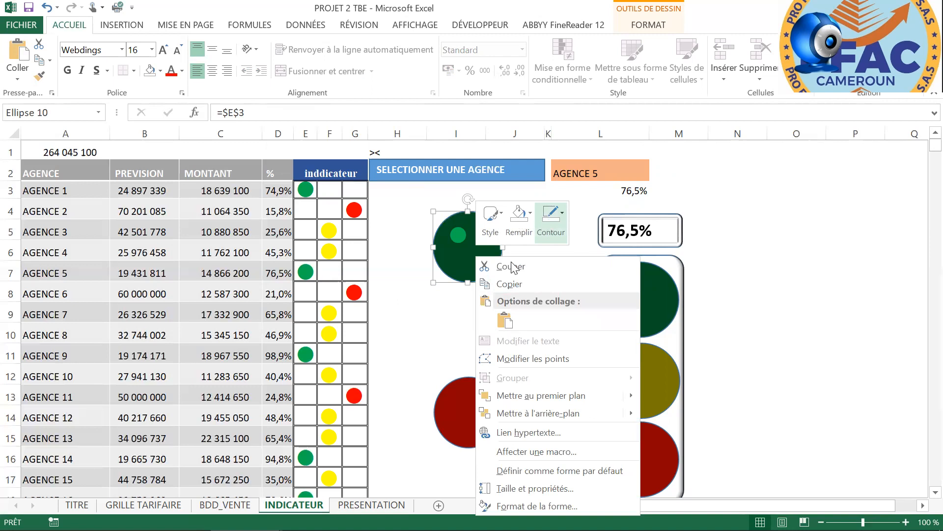
left_click(519, 218)
left_click(549, 402)
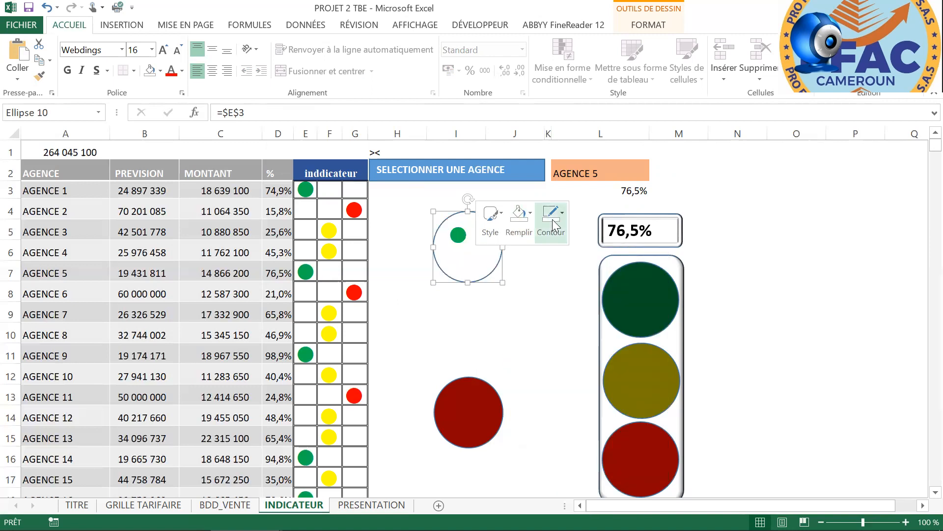
left_click(551, 219)
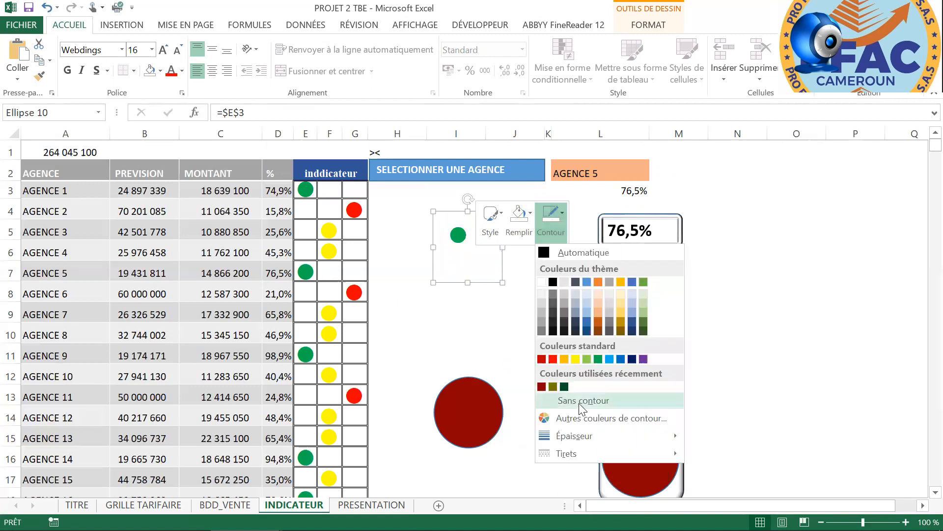
left_click(582, 400)
- Increase the green dot's font size to 72 points
left_click(459, 249)
left_click(459, 235)
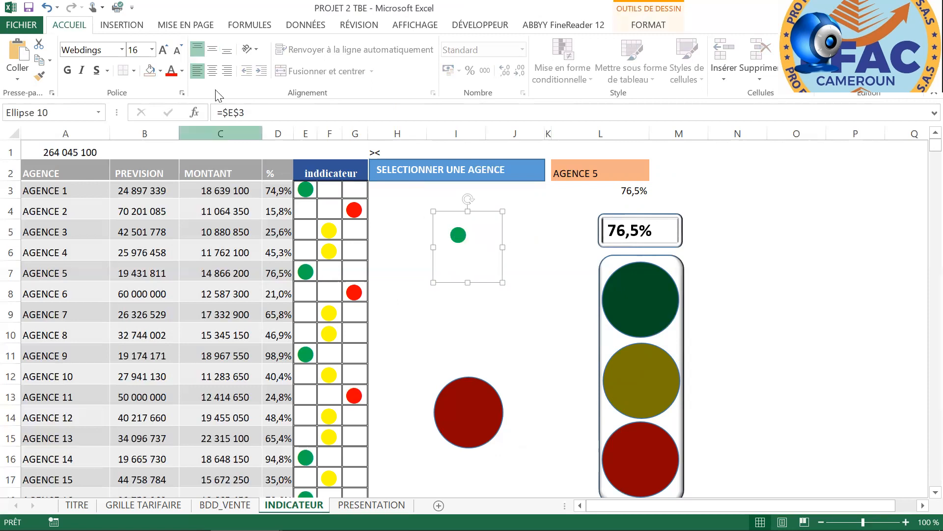
left_click(167, 48)
left_click(166, 48)
left_click(166, 47)
left_click(167, 48)
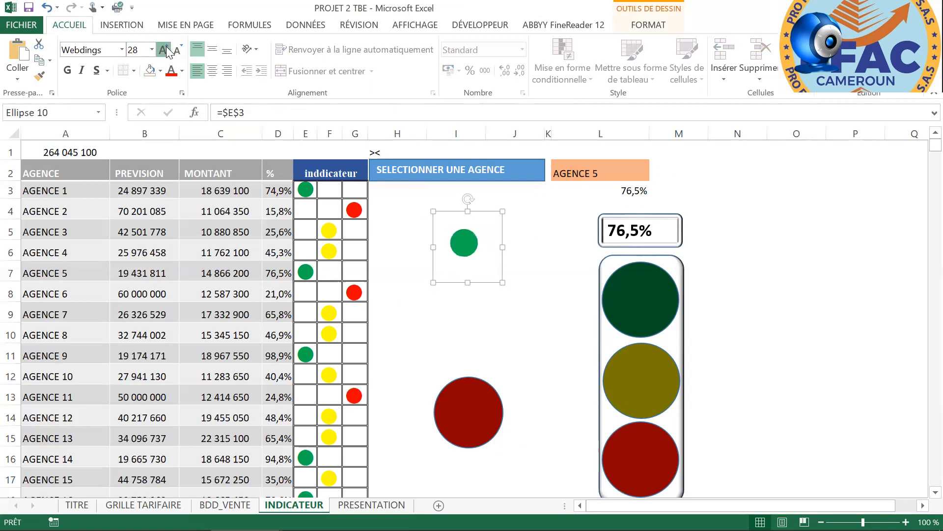
left_click(166, 49)
left_click(167, 49)
left_click(166, 49)
left_click(167, 49)
left_click(167, 49)
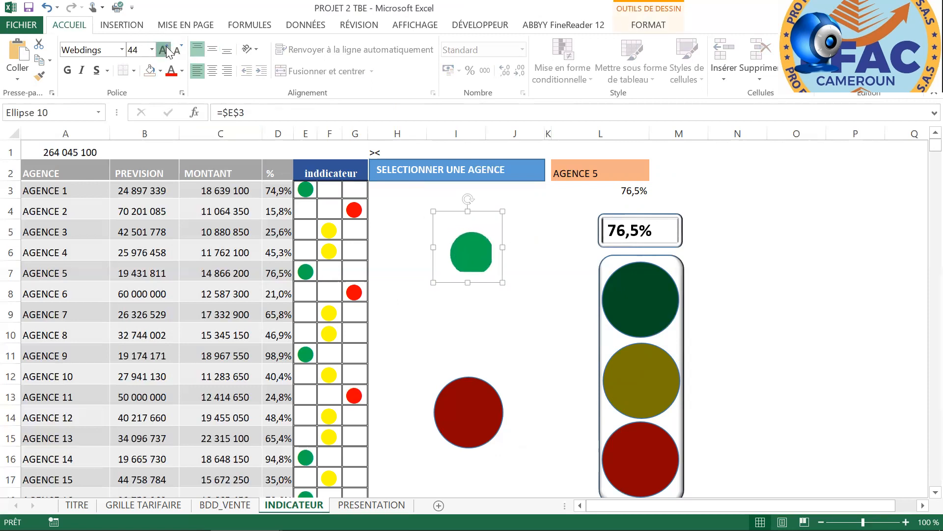
left_click(166, 49)
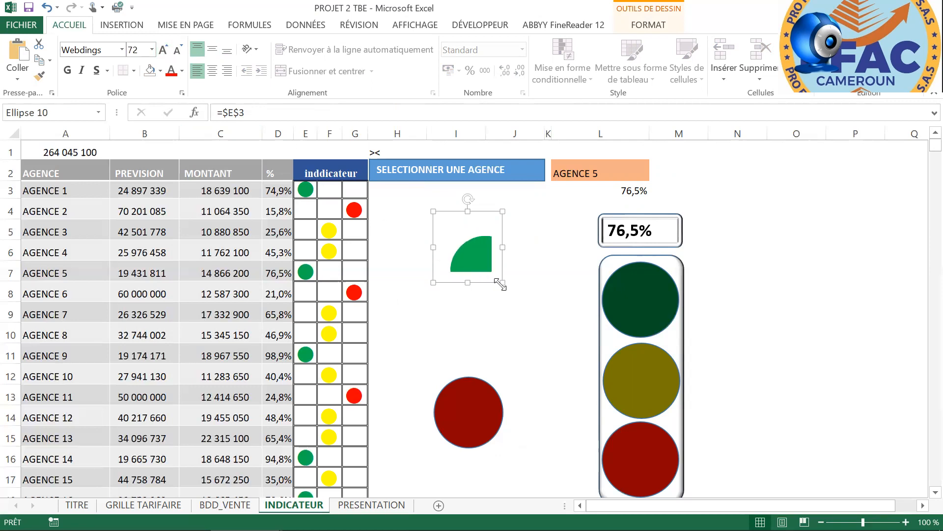
- Enlarge the green dot's shape, align it over the traffic light's green lamp, and set its font size to 80
left_click_drag(502, 283, 559, 353)
left_click_drag(501, 261, 650, 309)
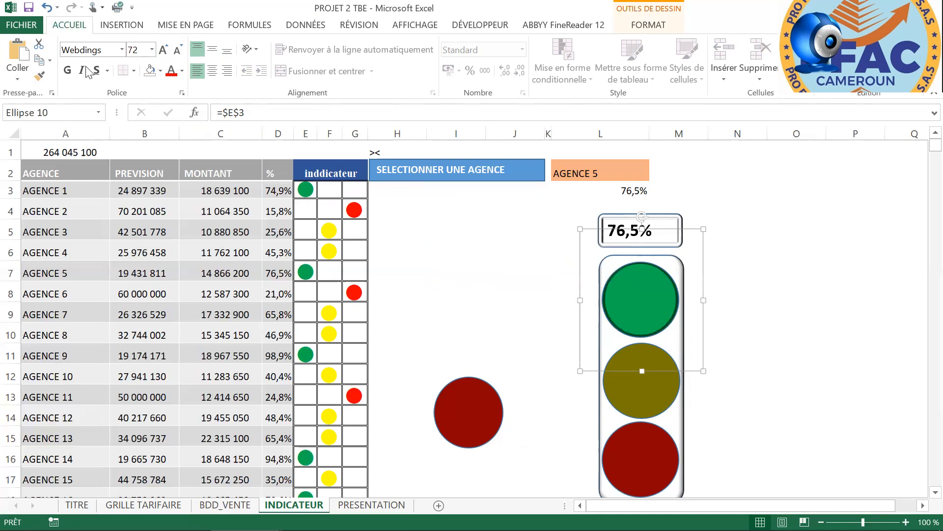
left_click(163, 50)
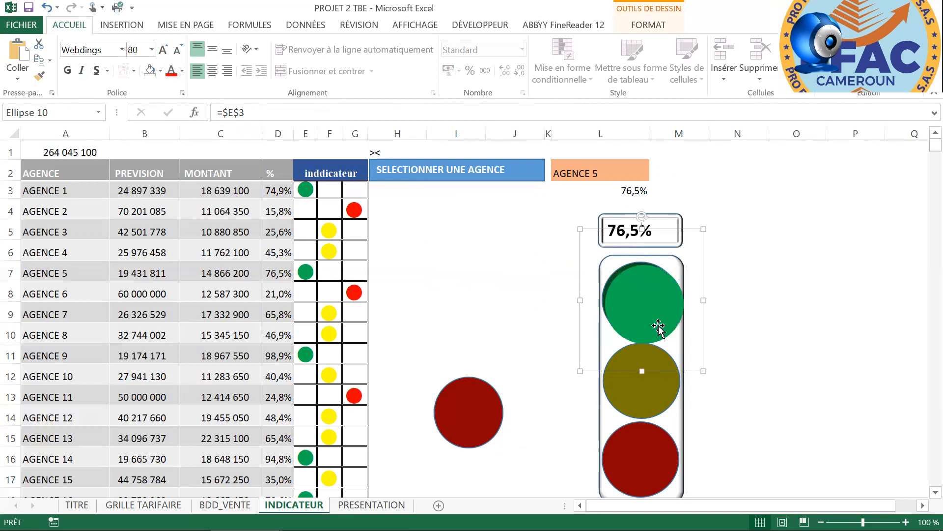
left_click_drag(651, 314, 649, 309)
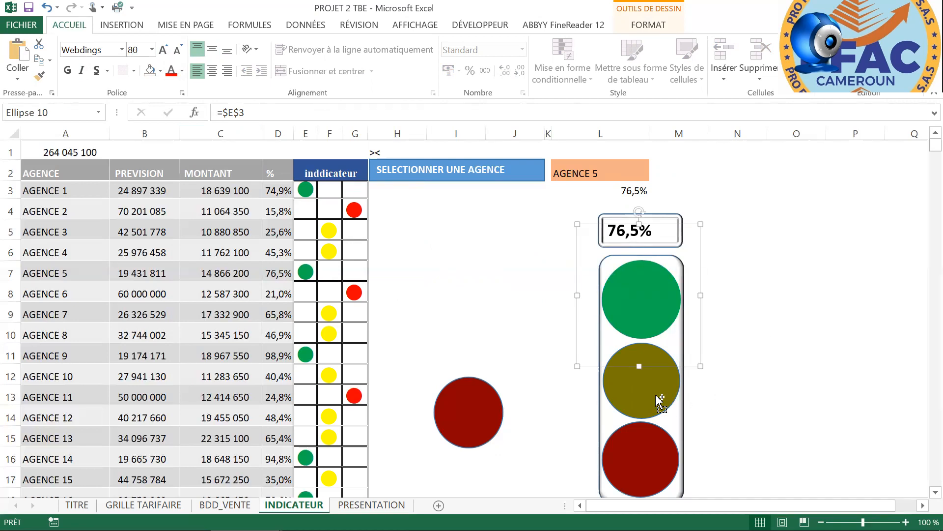
- Group the green linked dot with the traffic light
left_click_drag(659, 400, 659, 401)
left_click(622, 392, "ctrl")
left_click(630, 393, "ctrl")
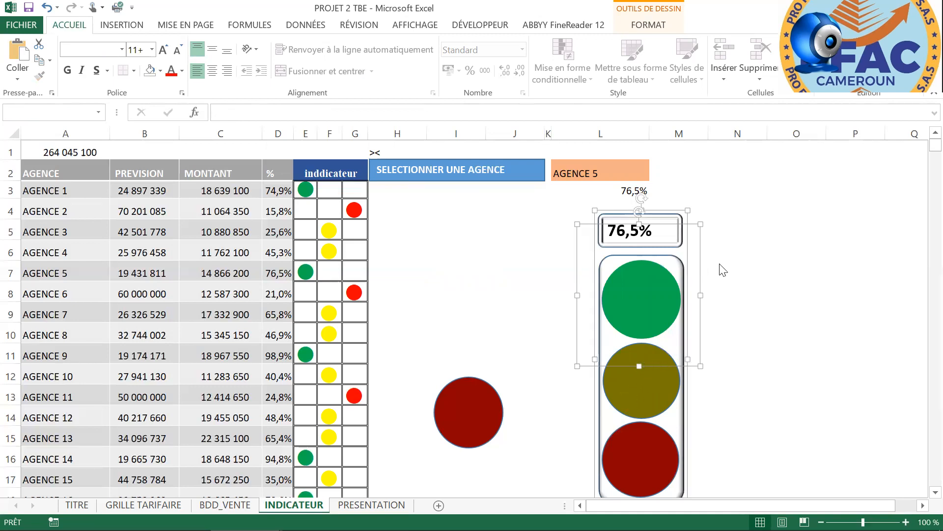
right_click(663, 354)
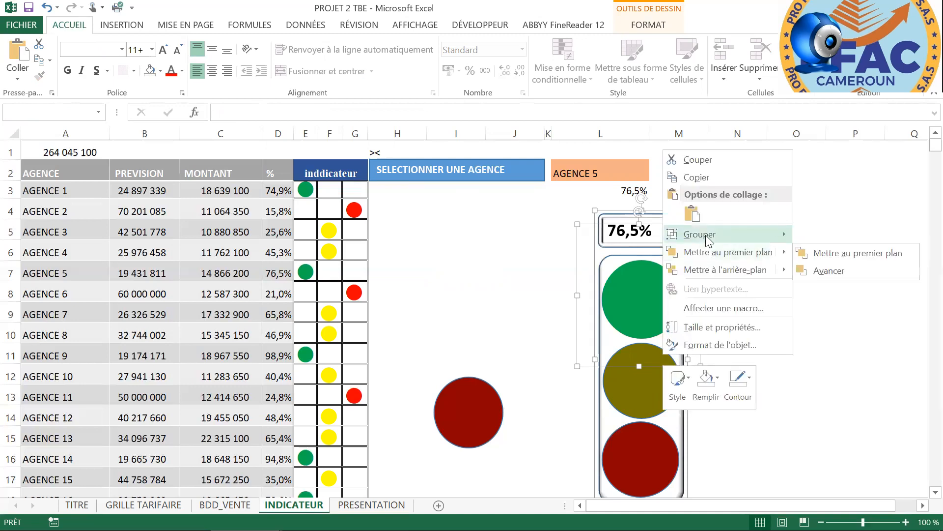
left_click(653, 385)
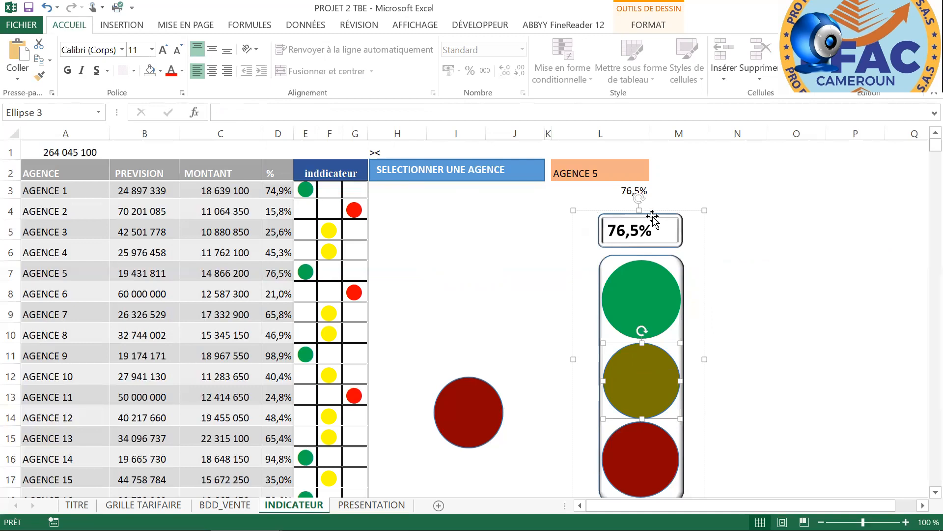
- Choose AGENCE 1 in the agency selector cell L2
left_click(633, 192)
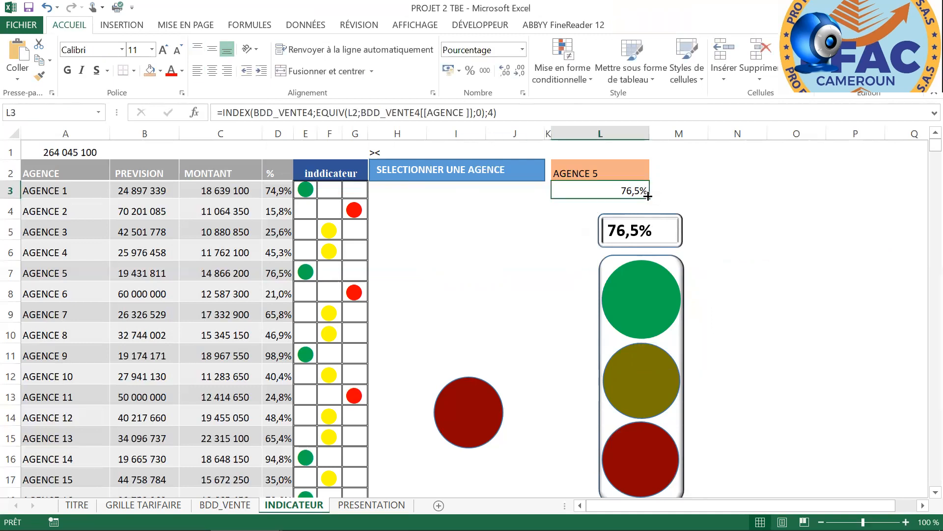
left_click(634, 175)
left_click(656, 173)
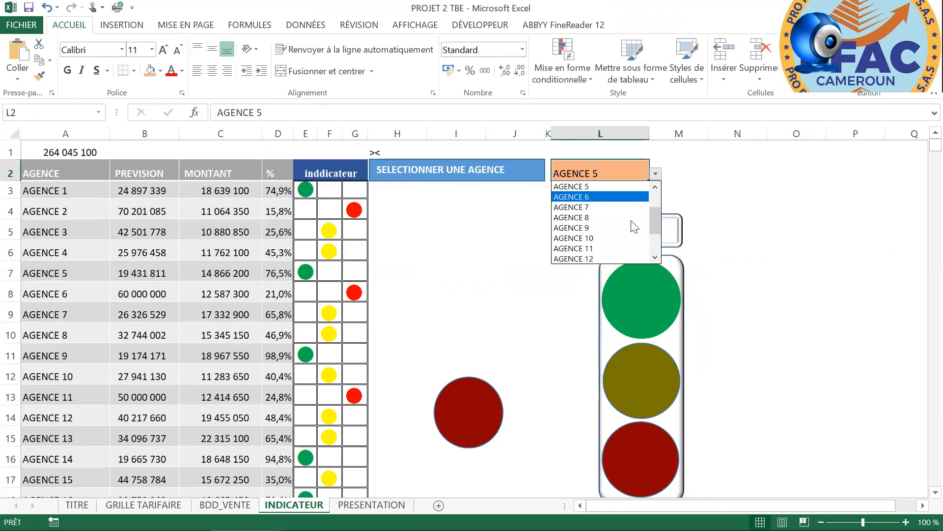
left_click_drag(658, 223, 657, 202)
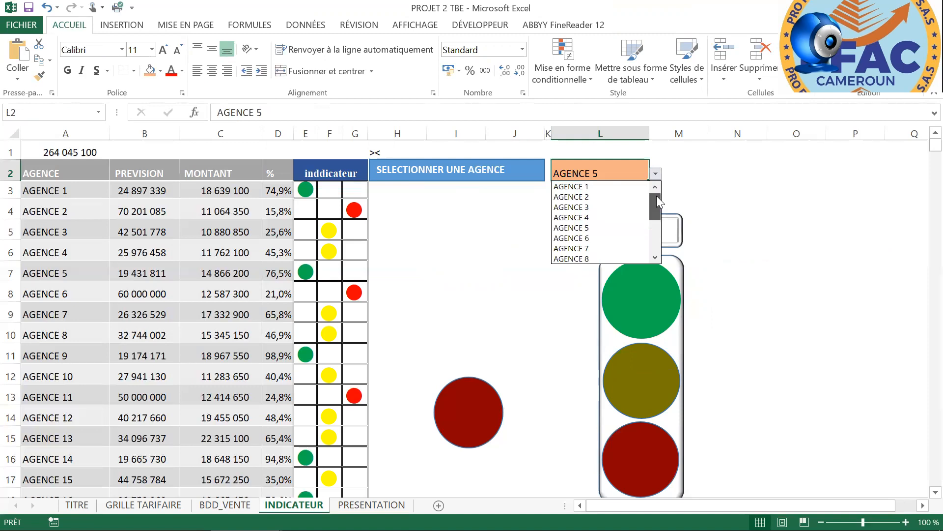
left_click(589, 190)
- Group the yellow linked dot with the traffic light
left_click(633, 375)
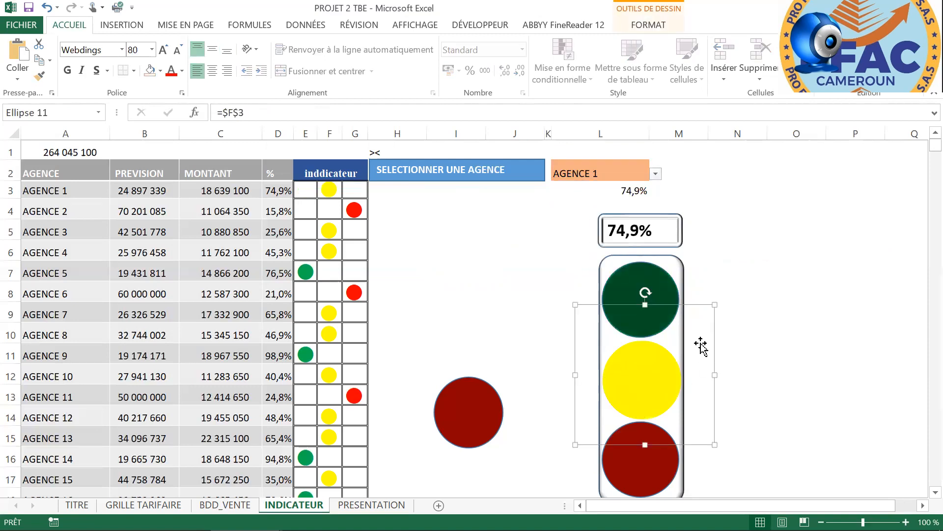
left_click(686, 271, "ctrl")
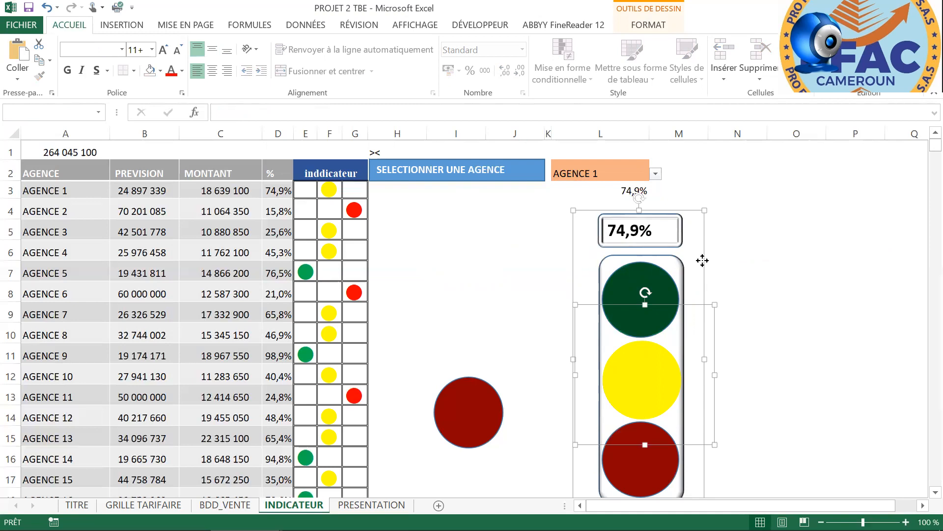
right_click(654, 256)
mouse_move(697, 348)
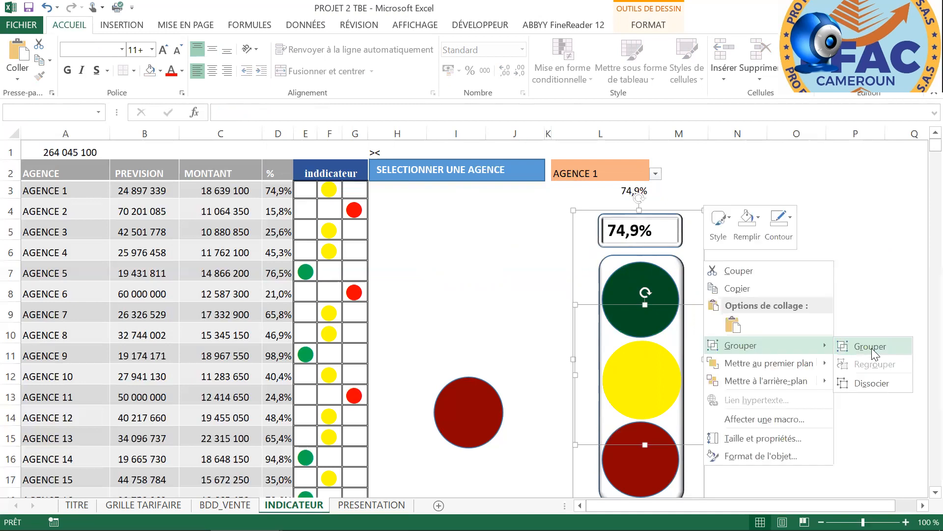
left_click(872, 348)
- Choose AGENCE 2 in the agency selector, with the separate red circle selected
left_click(472, 424)
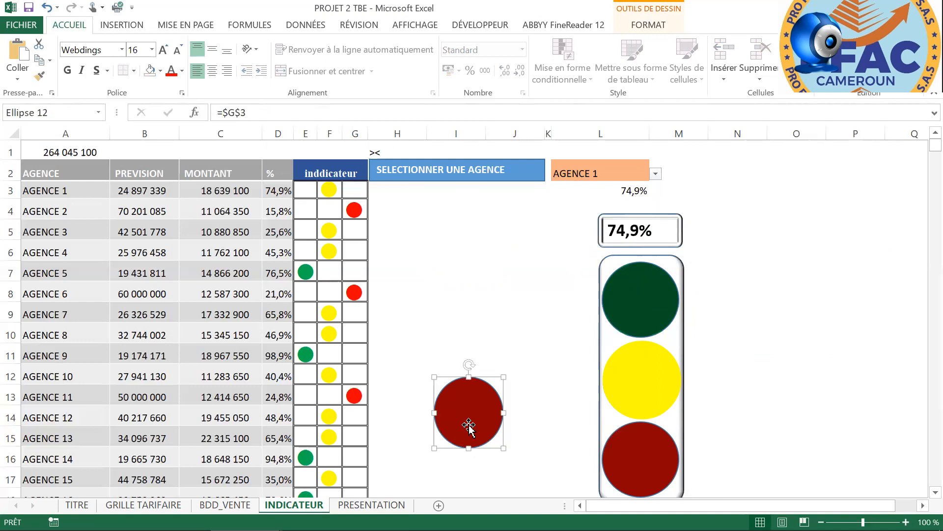
scroll(532, 356, "down", 1)
scroll(533, 354, "up", 1)
left_click(655, 174)
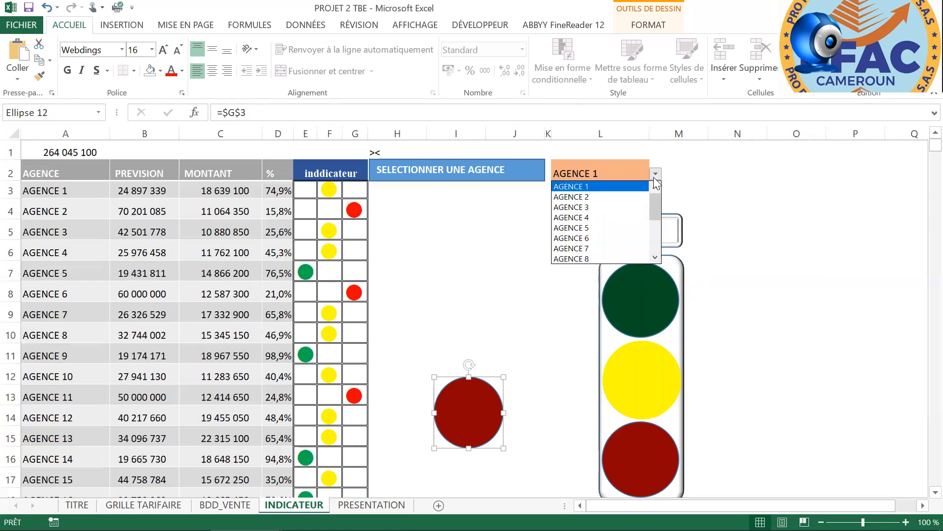
left_click(596, 195)
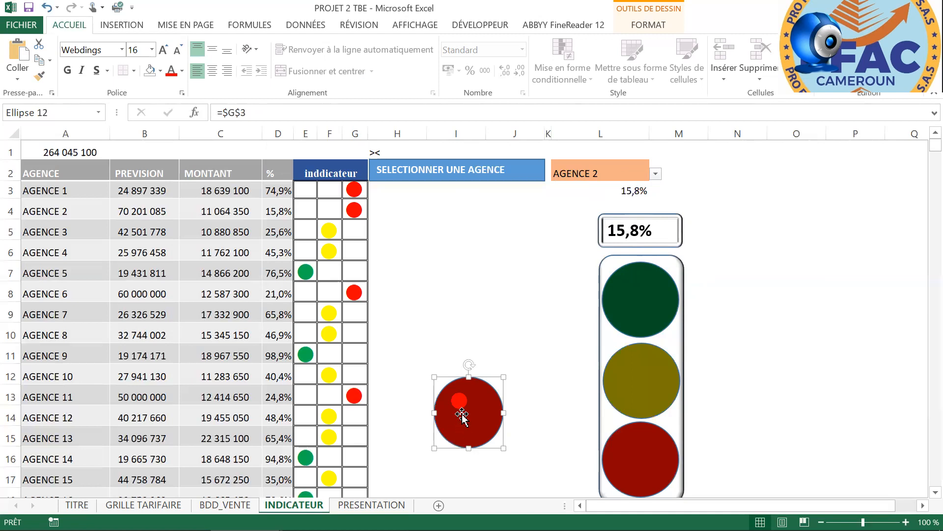
- Remove the fill and outline from the separate red circle and increase its dot's font size to 80
right_click(486, 405)
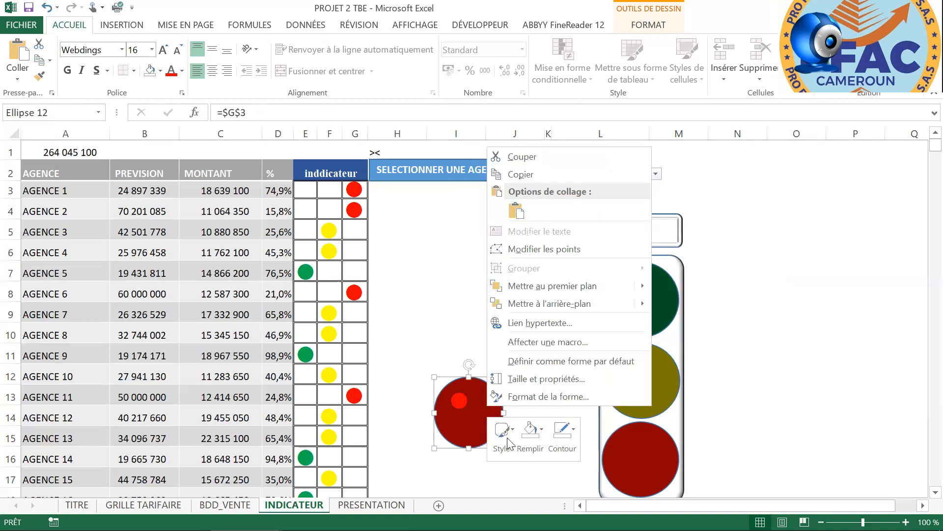
left_click(576, 345)
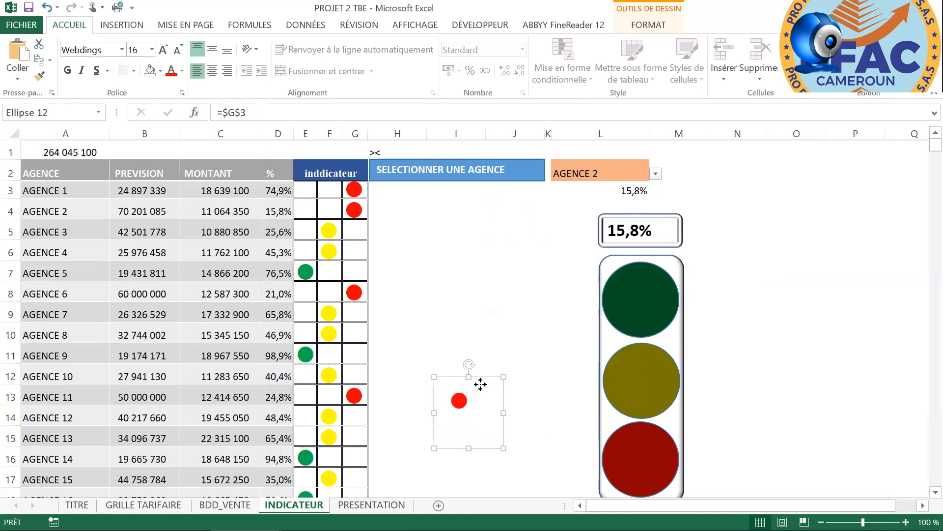
left_click(164, 50)
left_click(164, 50)
left_click(165, 50)
left_click(164, 50)
left_click(164, 50)
left_click(164, 50)
left_click(164, 50)
left_click(164, 50)
left_click(164, 50)
left_click(164, 50)
left_click(164, 51)
left_click(164, 50)
left_click(164, 50)
left_click(164, 50)
left_click(164, 50)
left_click(164, 50)
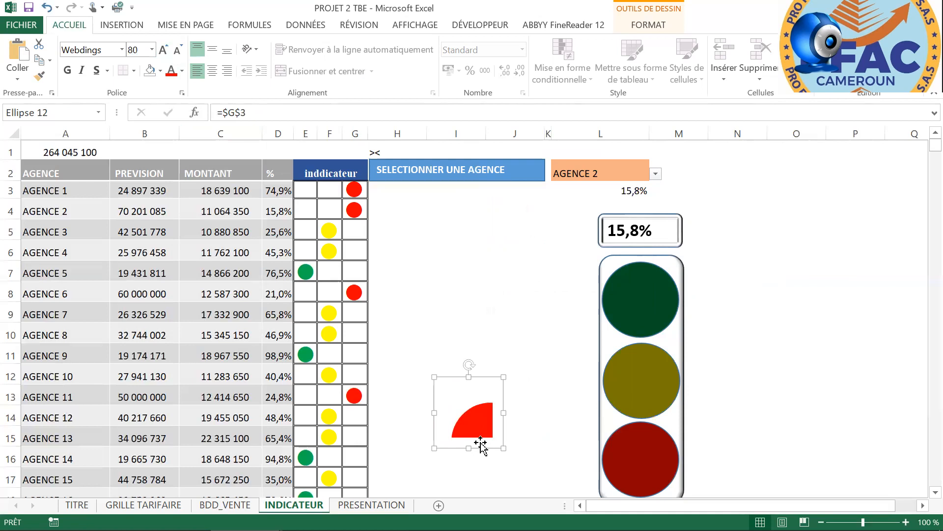
- Shift the traffic light closer to the agency selector, then enlarge the red dot's shape and align it over the red lamp
left_click_drag(508, 446, 512, 449)
left_click_drag(657, 326, 636, 301)
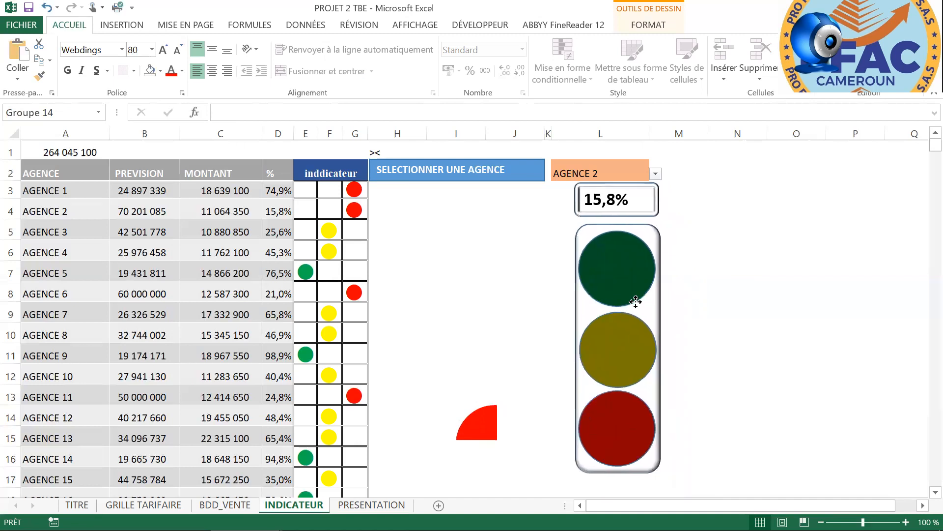
left_click(480, 429)
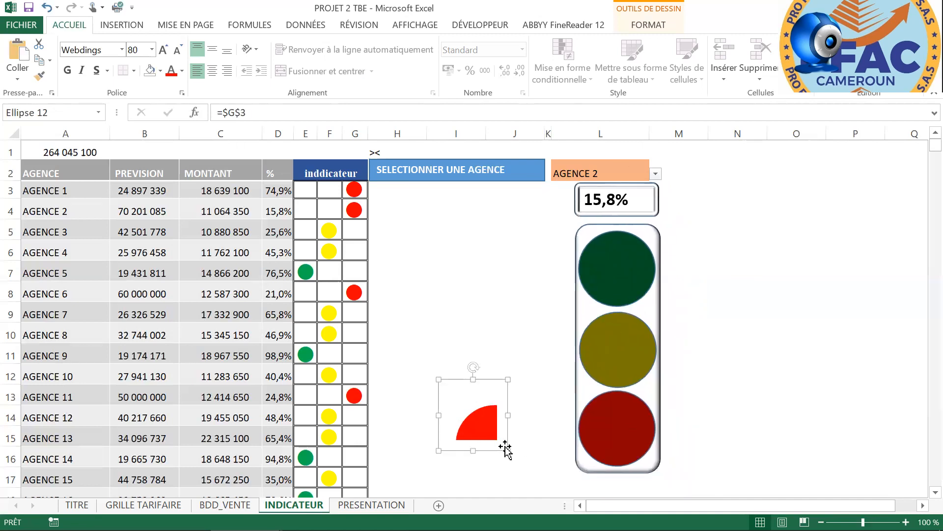
left_click_drag(505, 453, 575, 435)
left_click_drag(516, 371, 628, 341)
key("Up")
key("Left")
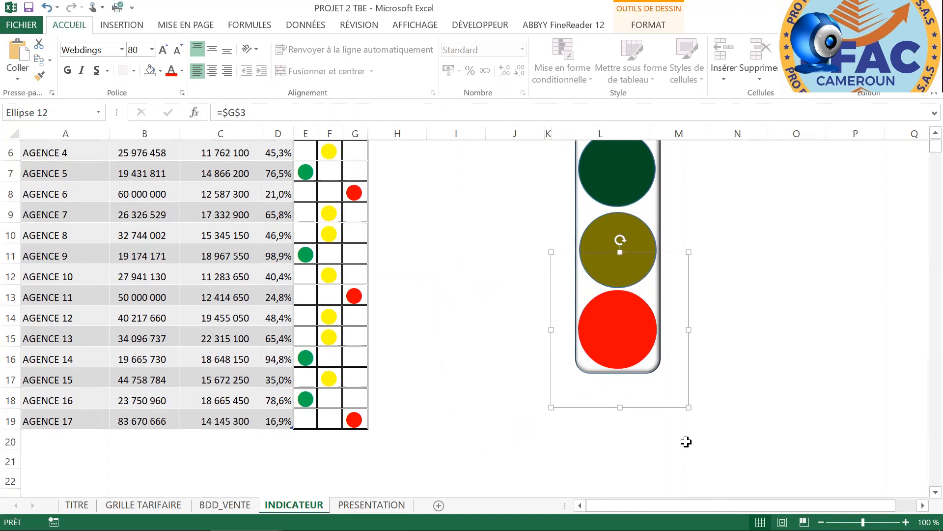
- Group the red linked dot with the traffic light
left_click(652, 216, "shift")
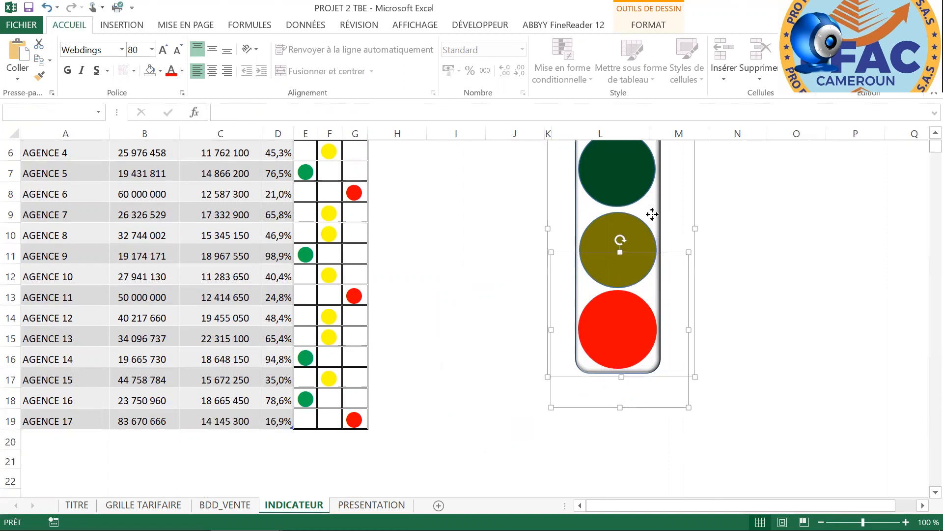
right_click(652, 215)
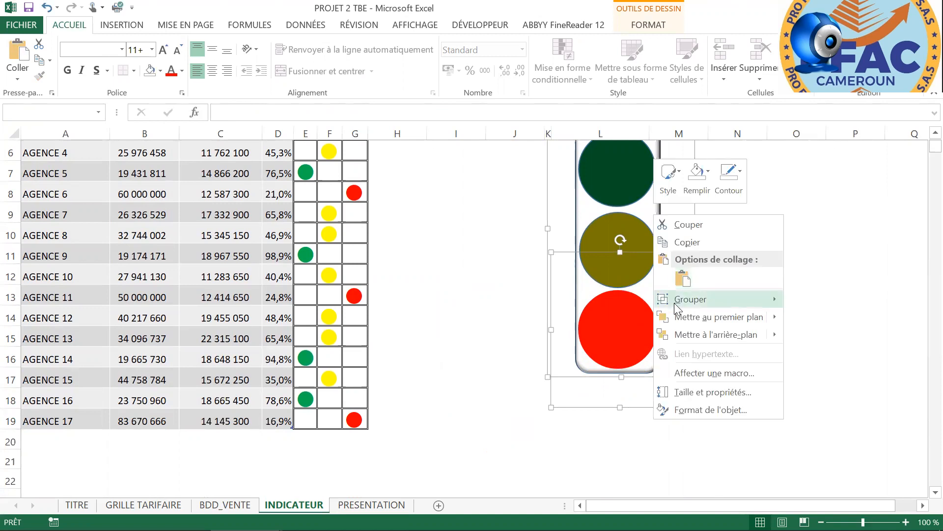
mouse_move(712, 299)
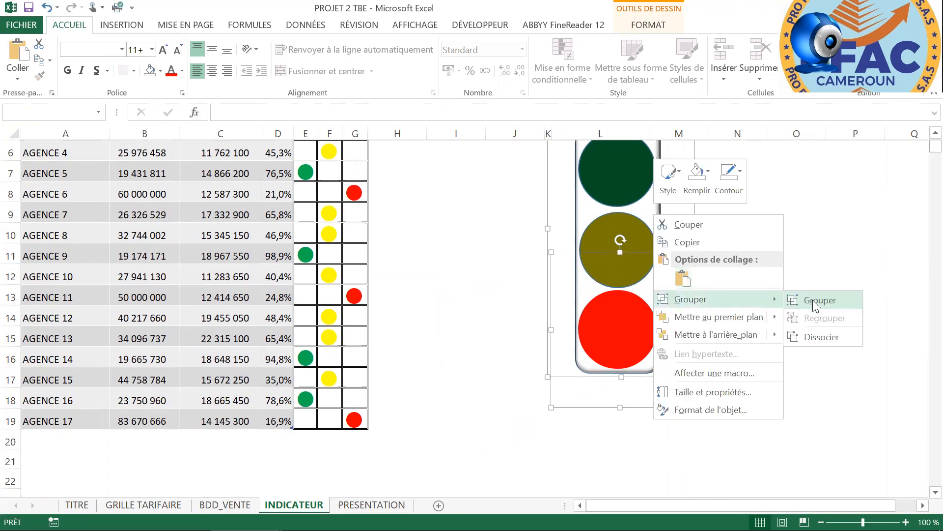
left_click(813, 300)
scroll(871, 346, "down", 1)
scroll(867, 348, "up", 1)
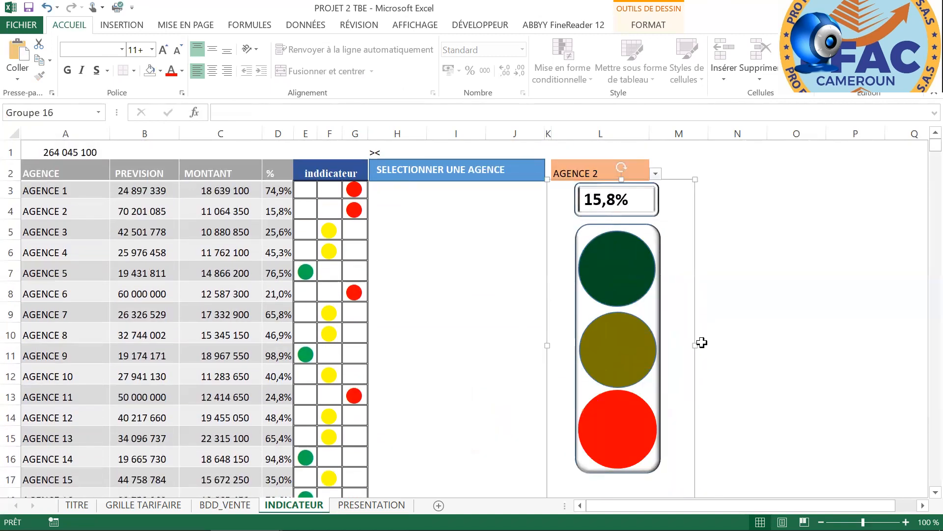
- Apply a perspective shadow cast toward the upper left to the traffic light's rounded housing
scroll(653, 346, "down", 1)
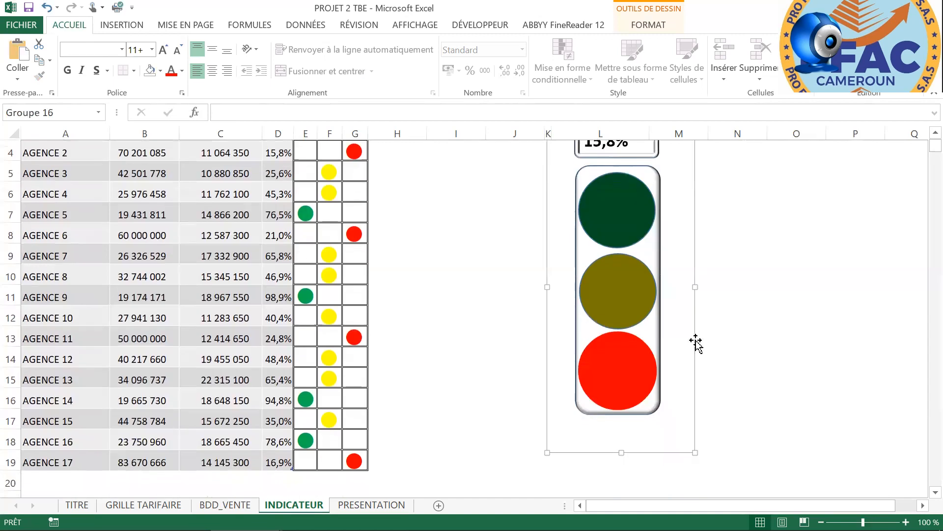
left_click(657, 248)
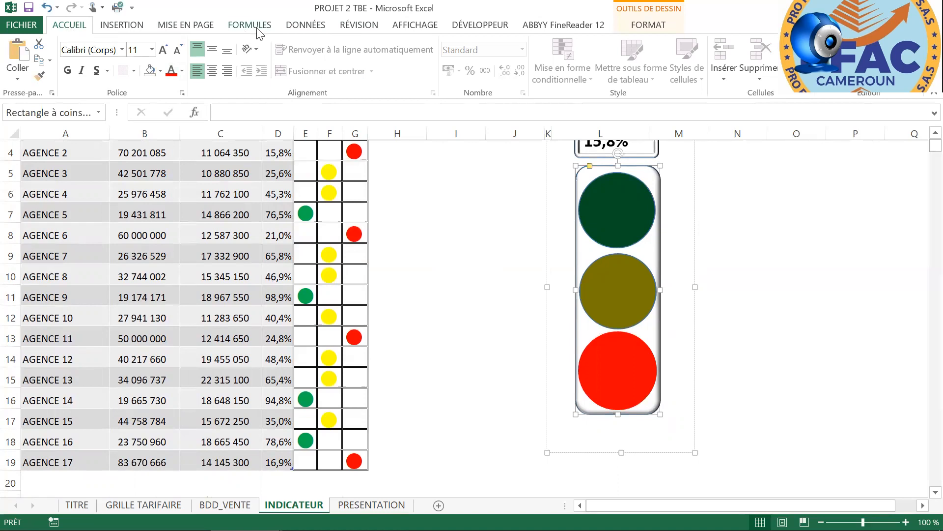
double_click(655, 252)
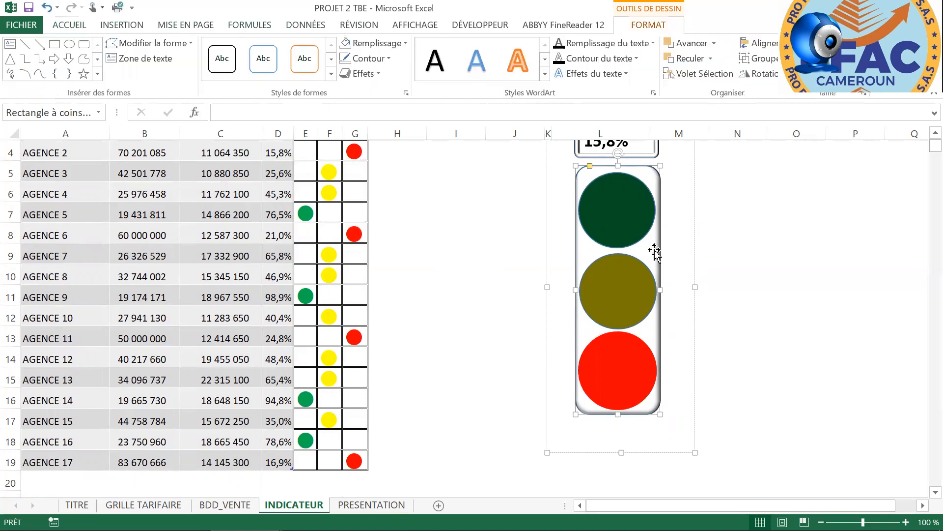
left_click(384, 59)
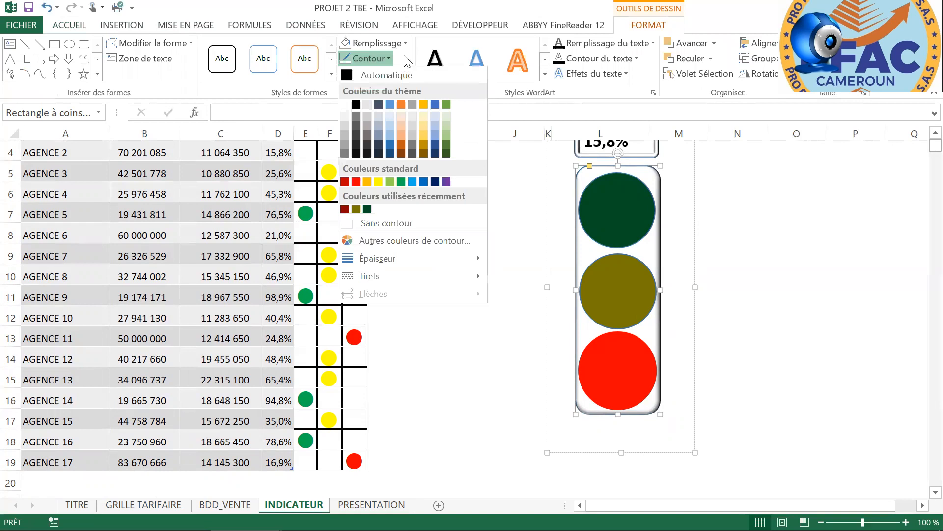
left_click(377, 77)
left_click(377, 78)
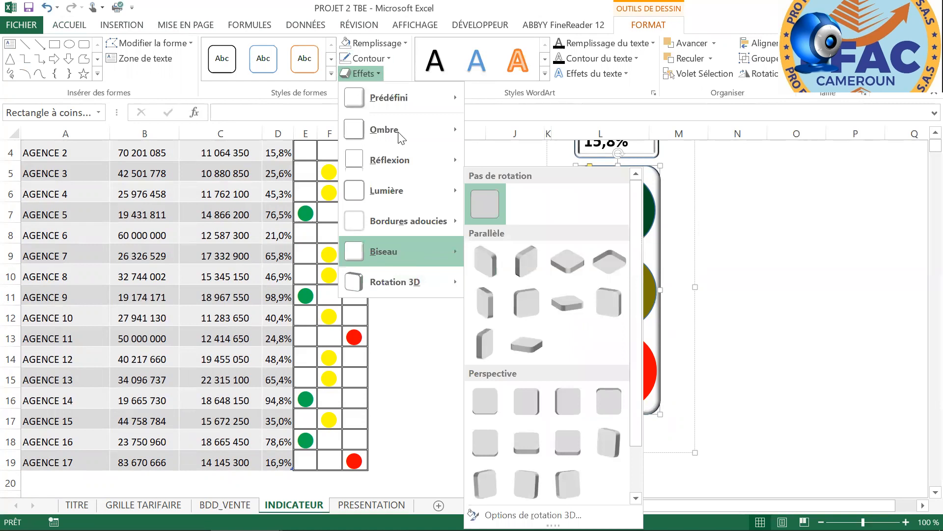
mouse_move(393, 129)
scroll(525, 416, "down", 3)
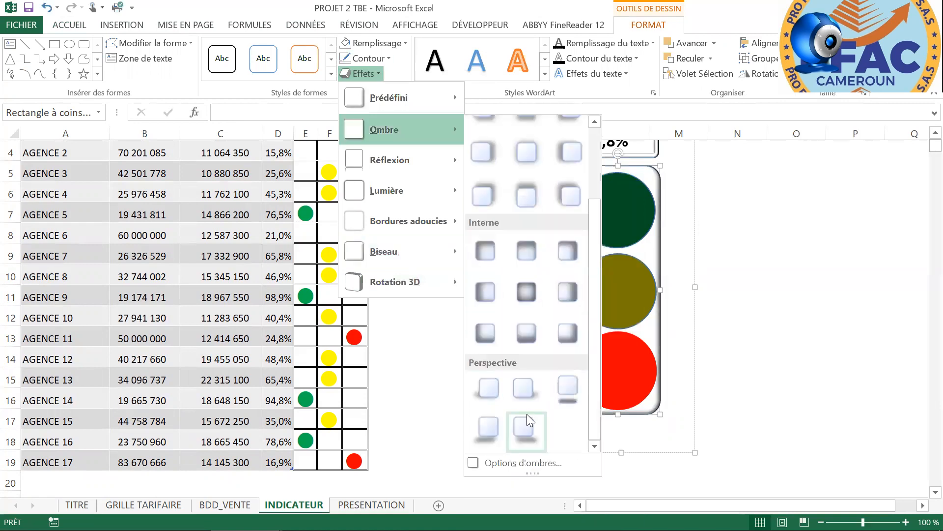
left_click(481, 391)
scroll(753, 423, "up", 1)
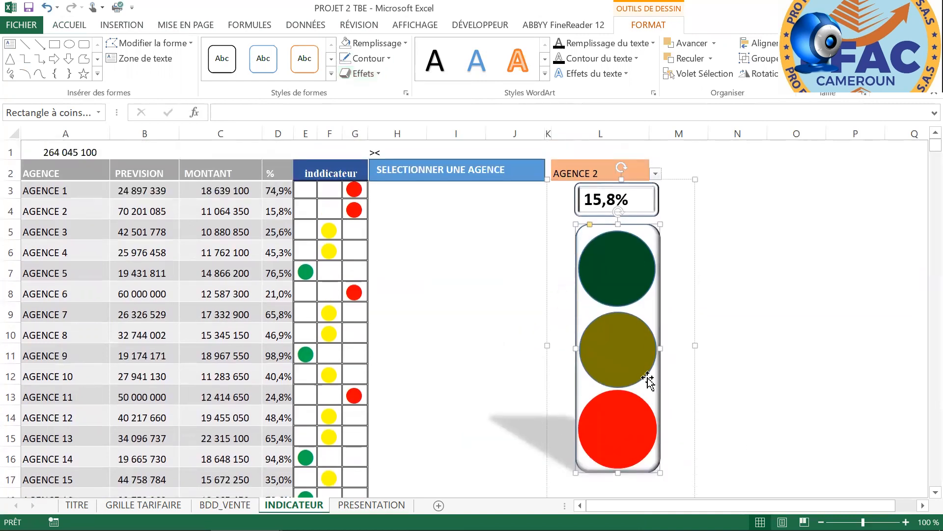
- Nudge the grouped traffic light and percentage box slightly left and down beneath the agency selector
scroll(784, 358, "down", 1)
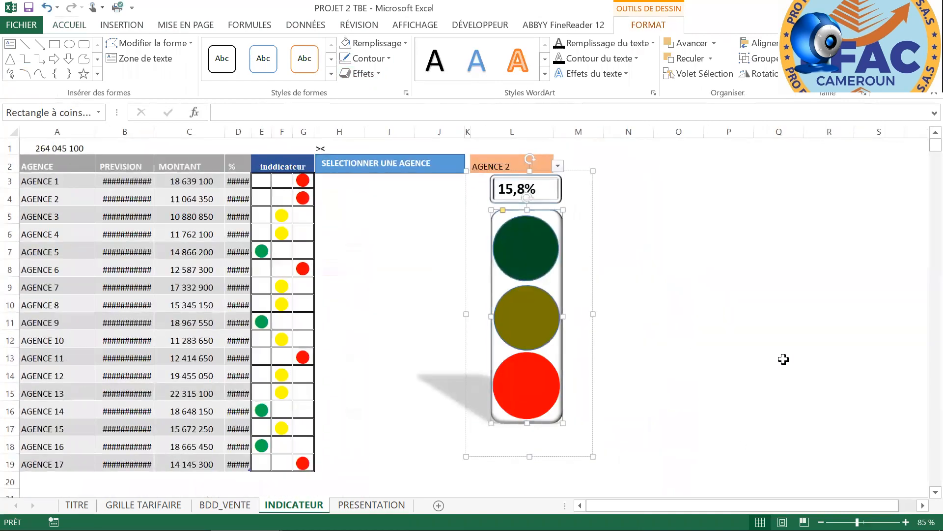
left_click(722, 369)
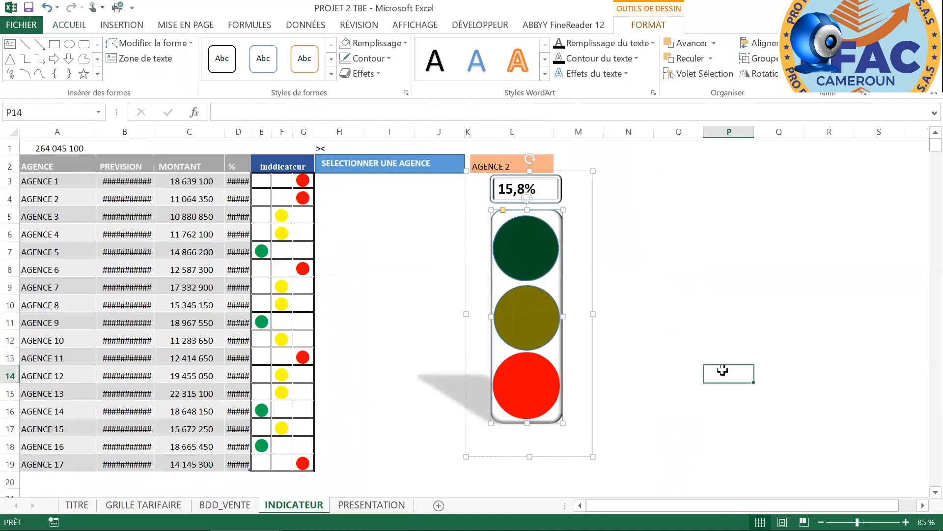
left_click(530, 166)
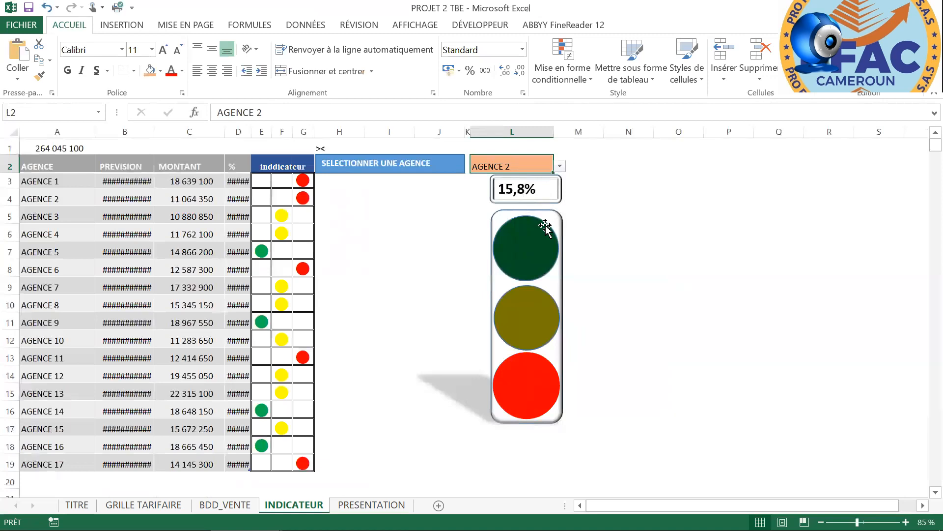
left_click(561, 219)
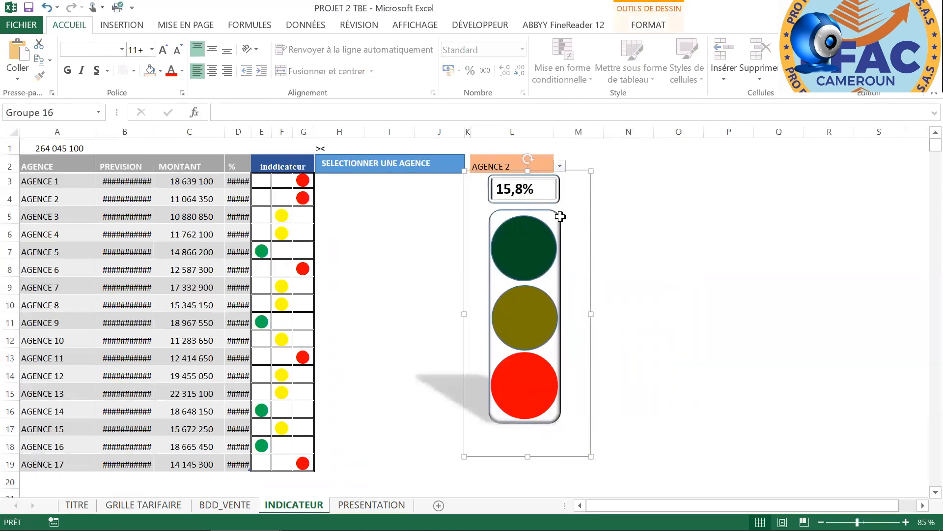
key("Left")
key("Down")
key("Down")
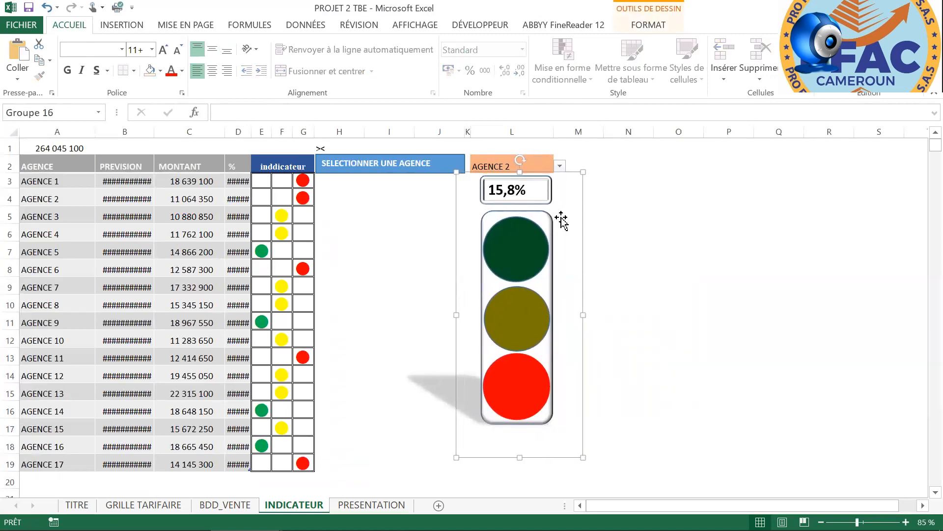
left_click(697, 287)
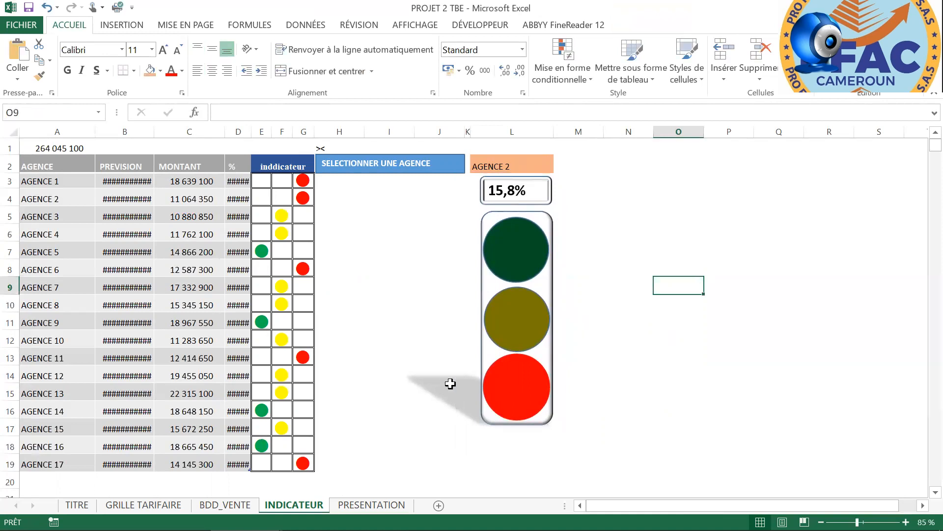
- Autofit the widths of columns A to D to their contents
left_click(238, 131)
left_click_drag(206, 159, 208, 151)
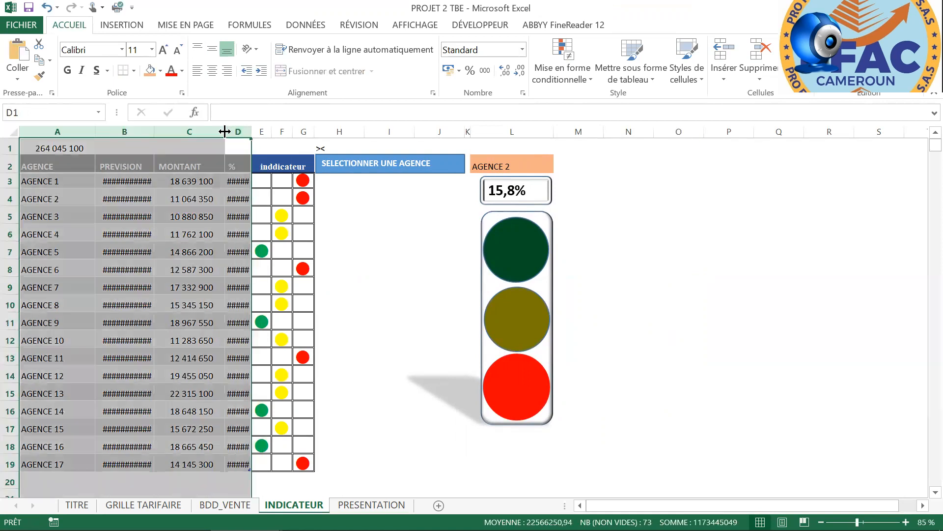
double_click(224, 130)
left_click(711, 320)
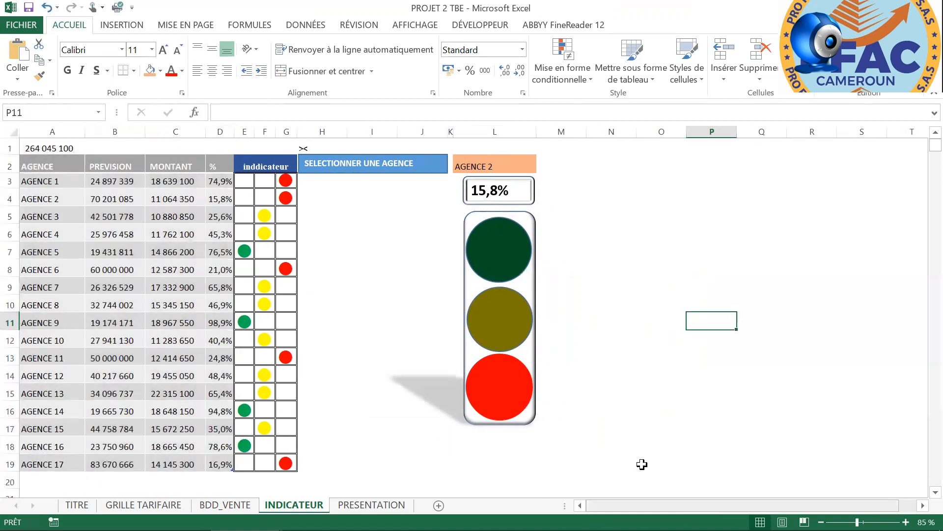
- Test the traffic light by choosing AGENCE 16 and AGENCE 13 in the agency selector in L2
left_click(500, 166)
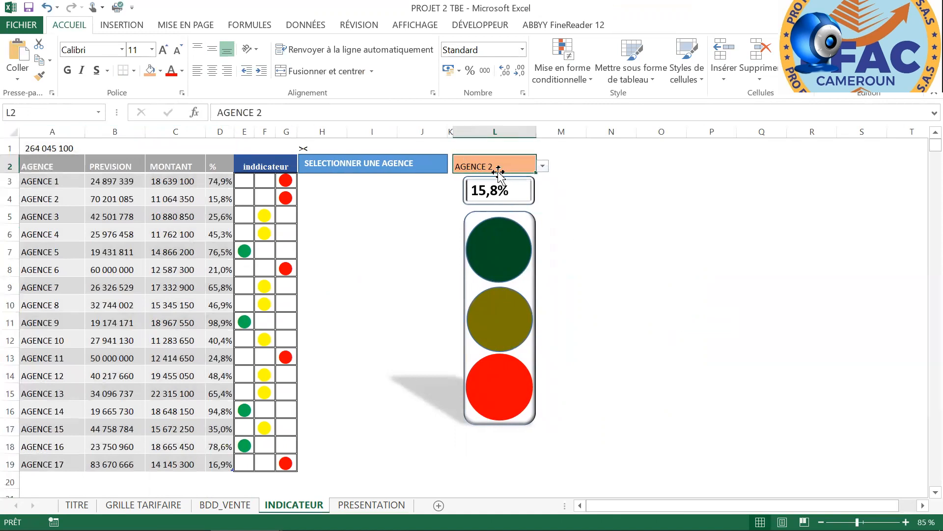
left_click(543, 166)
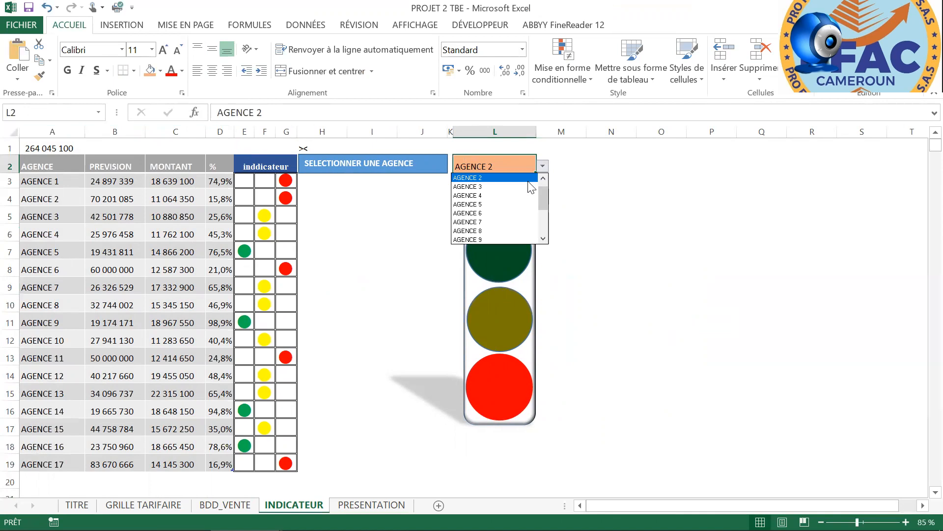
left_click_drag(543, 199, 517, 242)
left_click(516, 231)
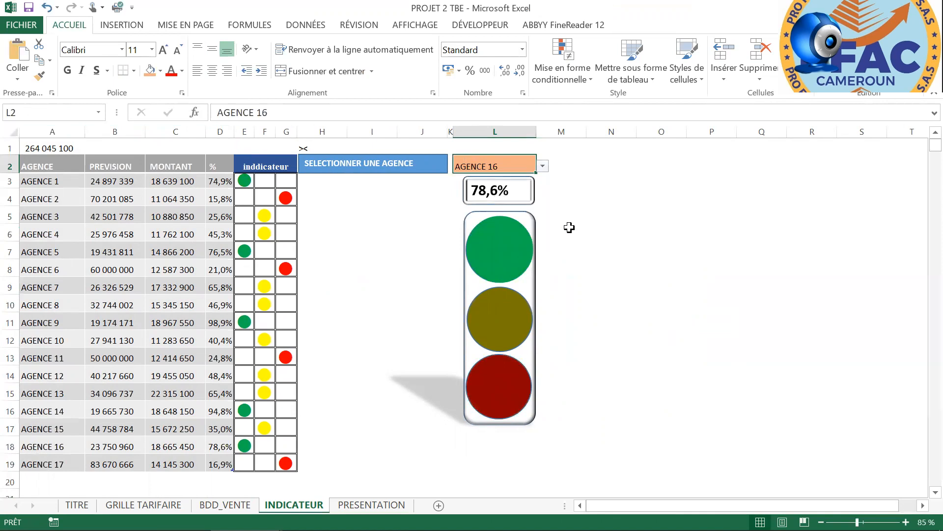
left_click(543, 167)
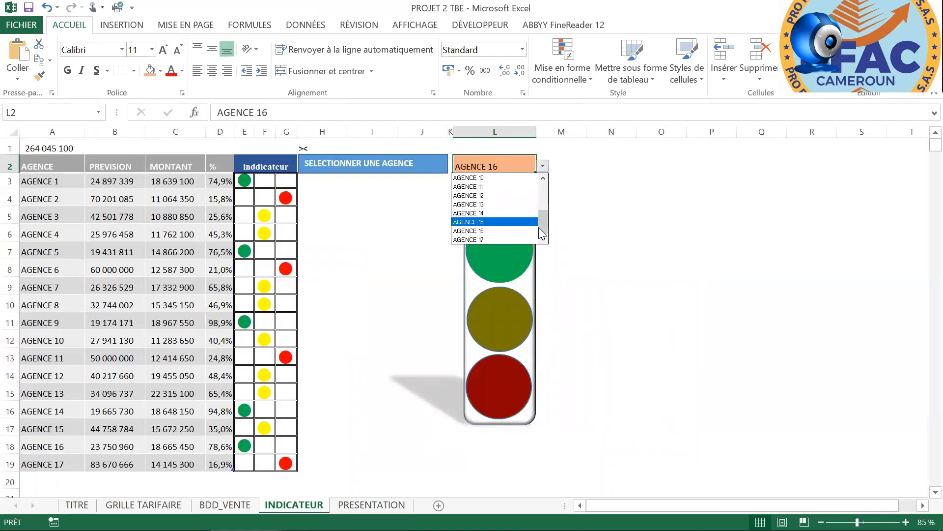
left_click(490, 204)
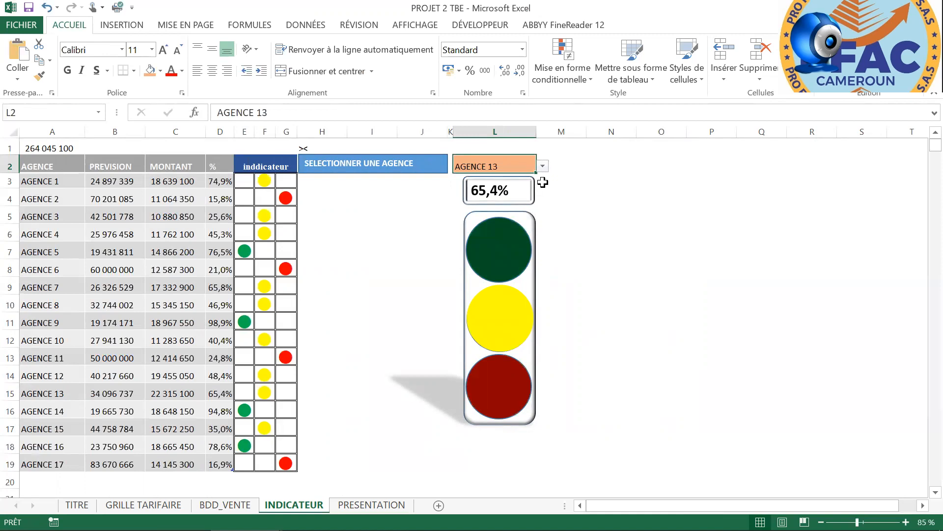
- Set the agency selector in L2 to AGENCE 11 to test the red lamp
left_click(543, 167)
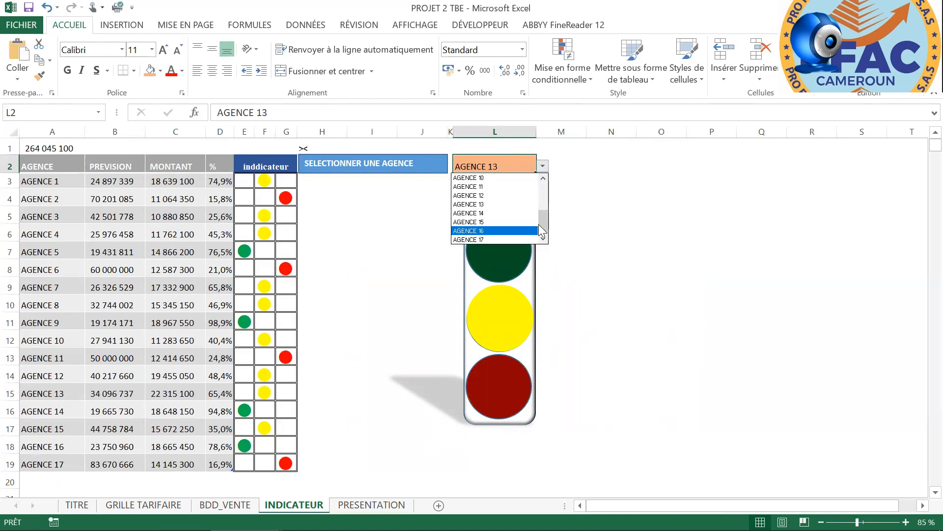
scroll(538, 224, "up", 2)
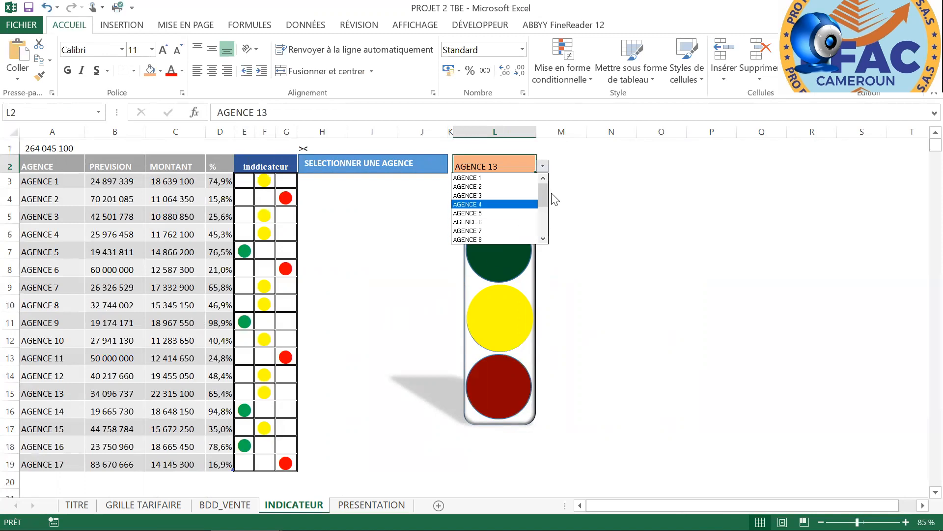
left_click_drag(546, 196, 545, 214)
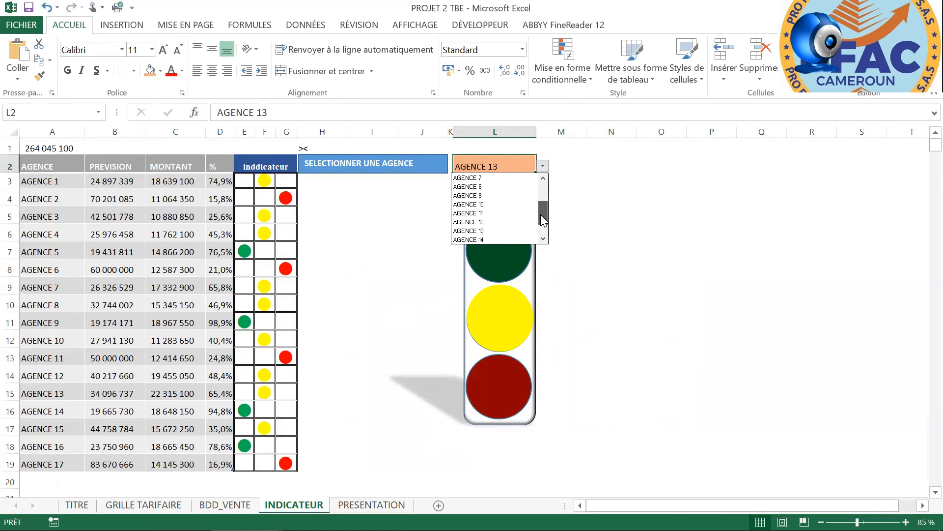
left_click(488, 215)
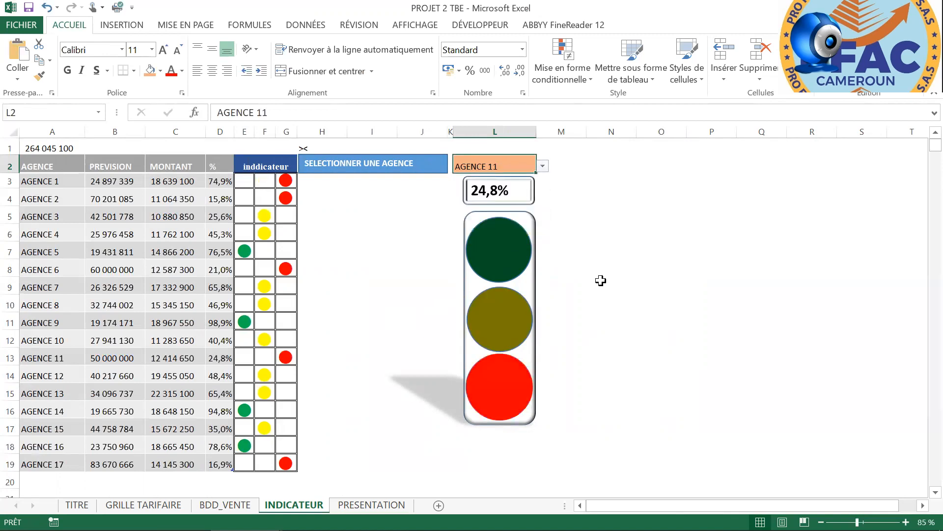